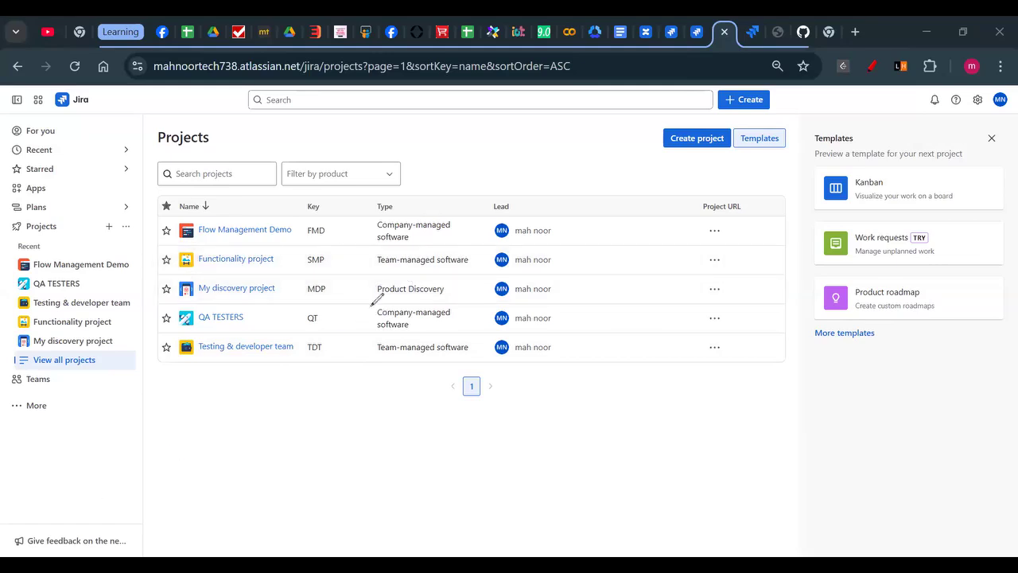
pyautogui.moveTo(371, 303); pyautogui.dragTo(479, 273)
pyautogui.moveTo(369, 326); pyautogui.dragTo(464, 325)
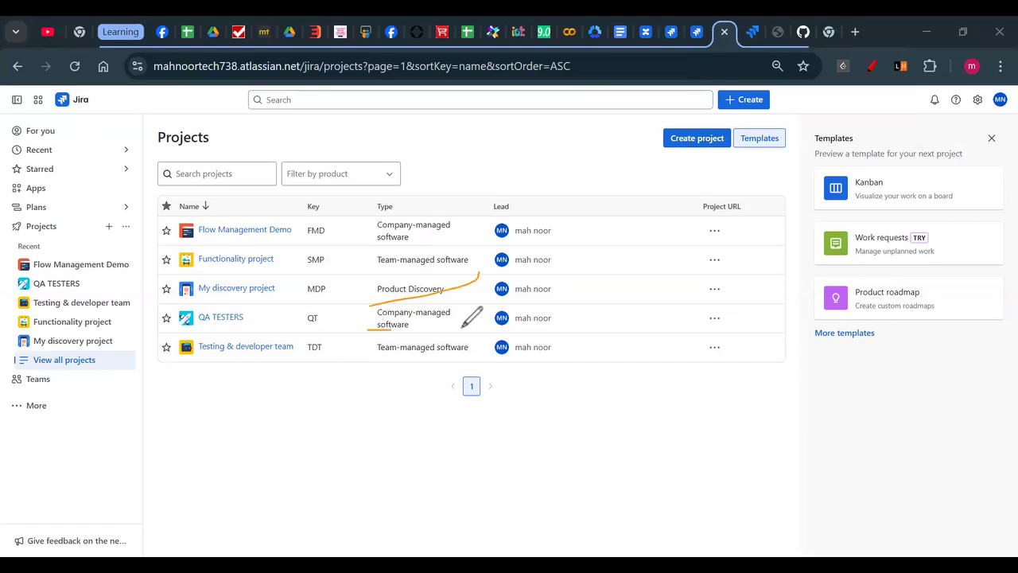
pyautogui.moveTo(377, 358); pyautogui.dragTo(479, 357)
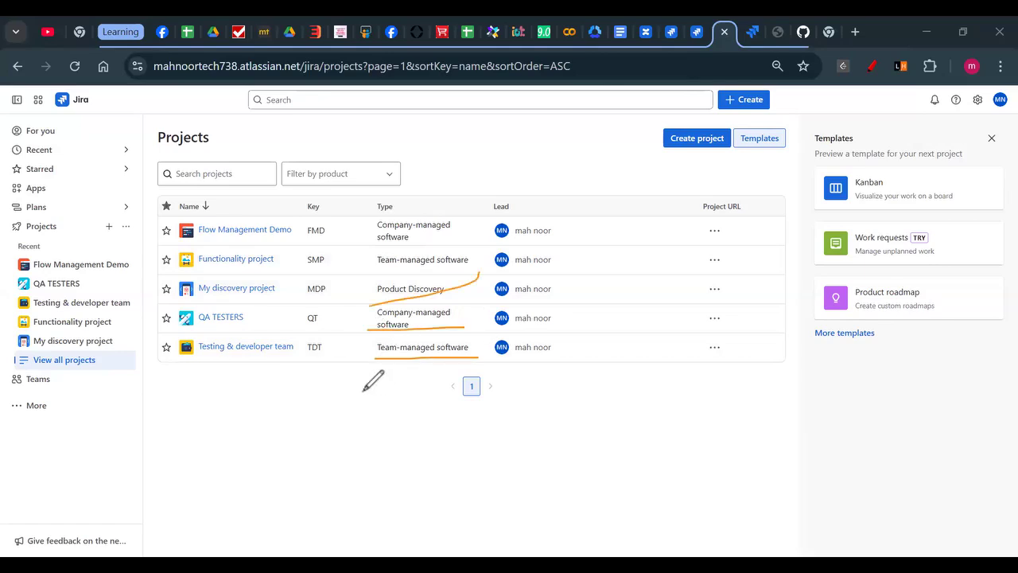
pyautogui.moveTo(267, 421)
pyautogui.mouseDown()
pyautogui.moveTo(314, 370)
pyautogui.moveTo(306, 466)
pyautogui.moveTo(350, 433)
pyautogui.moveTo(382, 451)
pyautogui.moveTo(436, 409)
pyautogui.mouseUp()
pyautogui.click(350, 422)
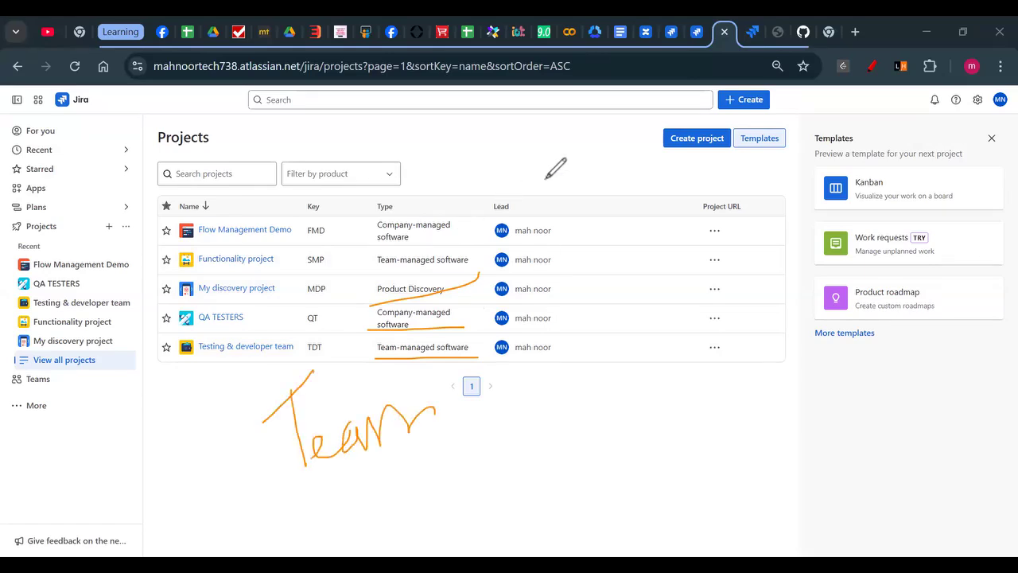
pyautogui.moveTo(452, 233)
pyautogui.mouseDown()
pyautogui.moveTo(454, 247)
pyautogui.moveTo(500, 198)
pyautogui.moveTo(572, 207)
pyautogui.moveTo(569, 196)
pyautogui.moveTo(592, 191)
pyautogui.moveTo(611, 210)
pyautogui.mouseUp()
pyautogui.moveTo(620, 177)
pyautogui.mouseDown()
pyautogui.moveTo(636, 217)
pyautogui.moveTo(659, 196)
pyautogui.mouseUp()
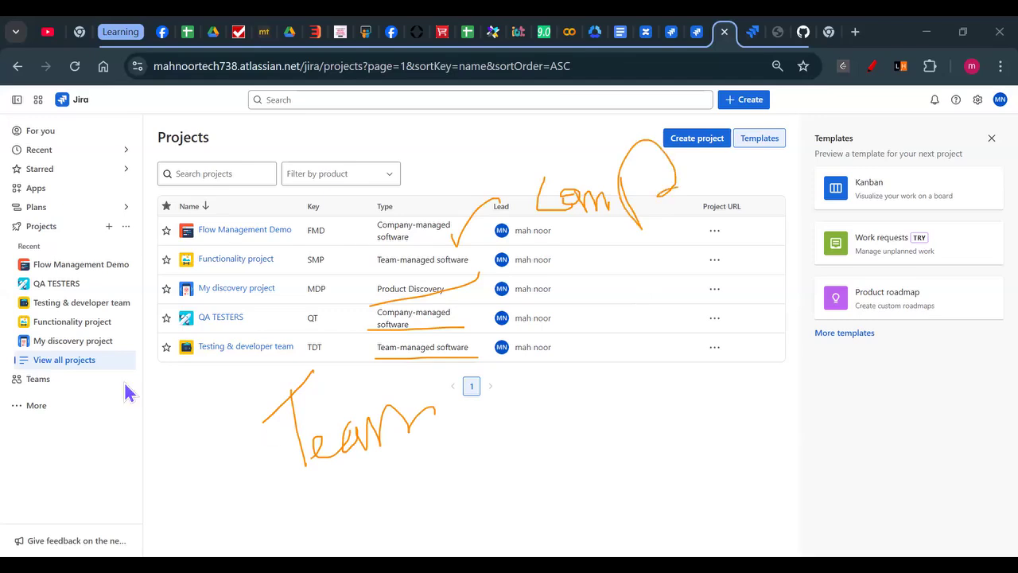
pyautogui.click(96, 509)
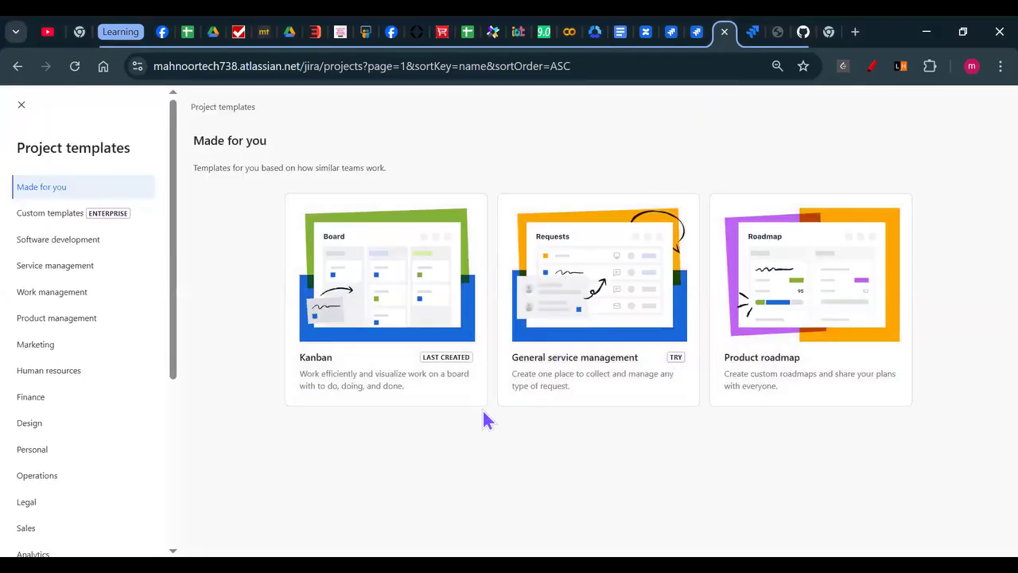
# Choose the Kanban template for a new project
pyautogui.click(373, 288)
pyautogui.scroll(-3, 713, 450)
pyautogui.click(824, 516)
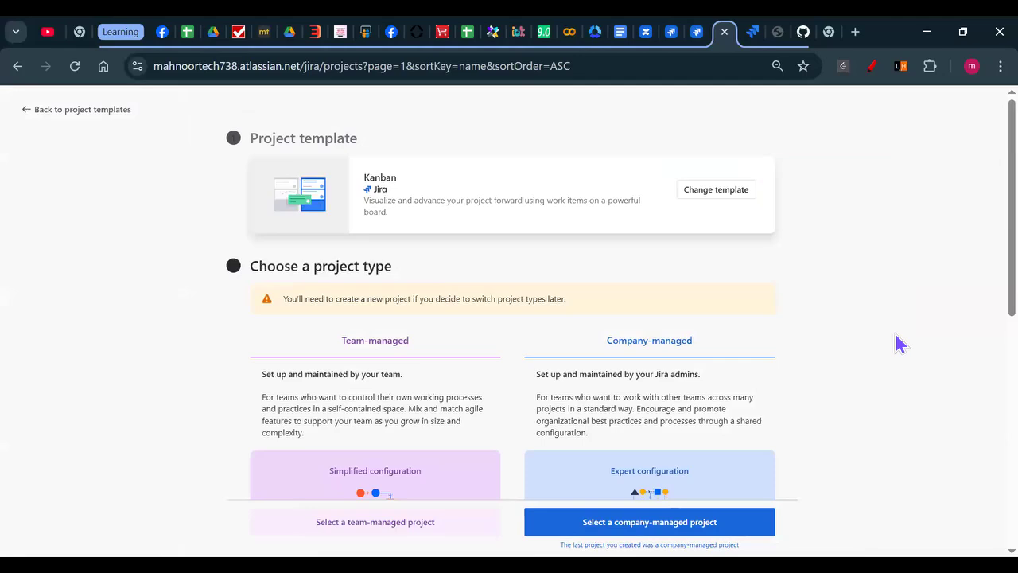
# Compare the team-managed and company-managed project types and select company-managed for the new project
pyautogui.scroll(-1, 812, 385)
pyautogui.scroll(-5, 808, 385)
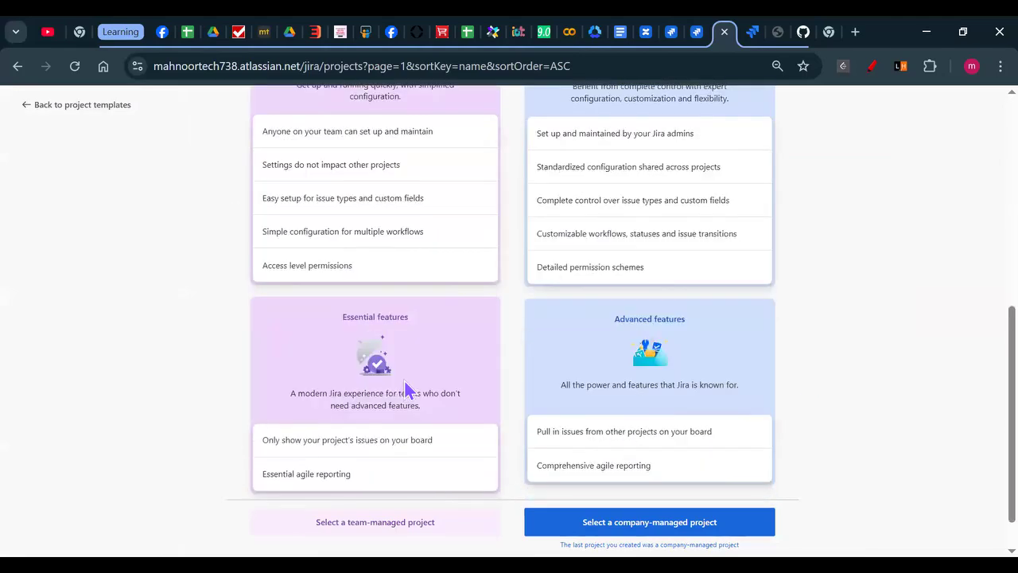
pyautogui.scroll(4, 374, 346)
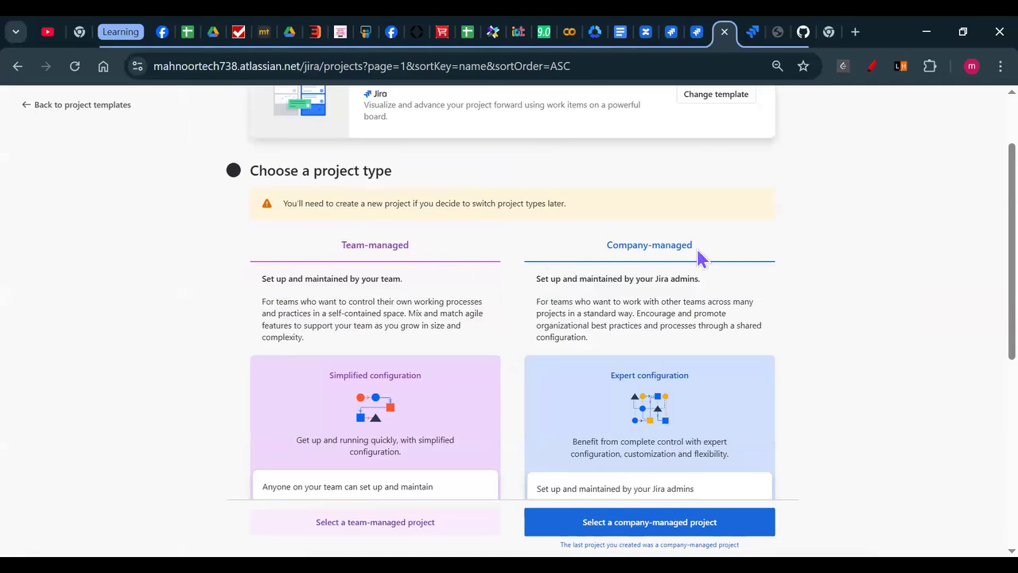
pyautogui.scroll(-1, 691, 445)
pyautogui.scroll(-3, 692, 450)
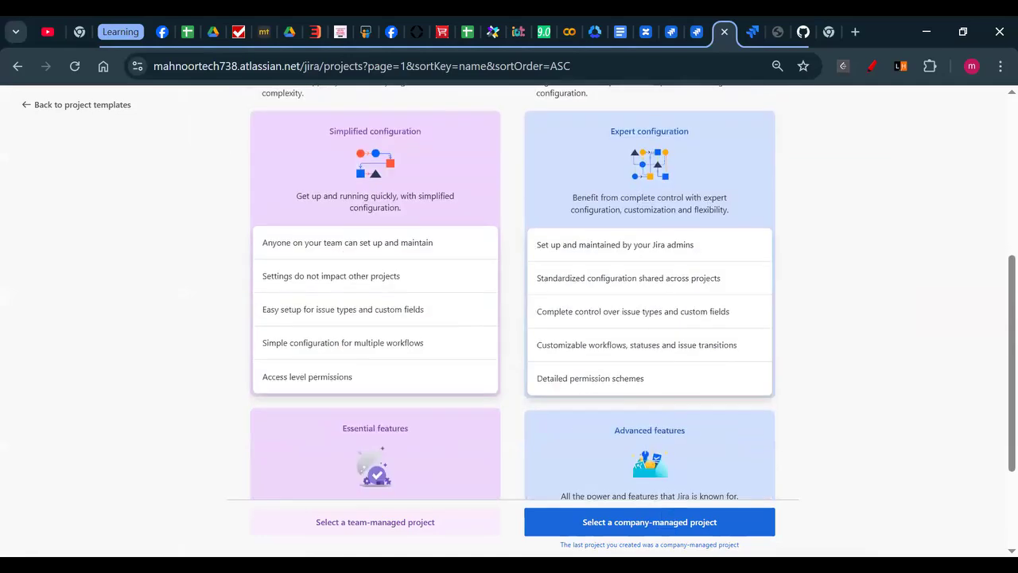
pyautogui.click(649, 525)
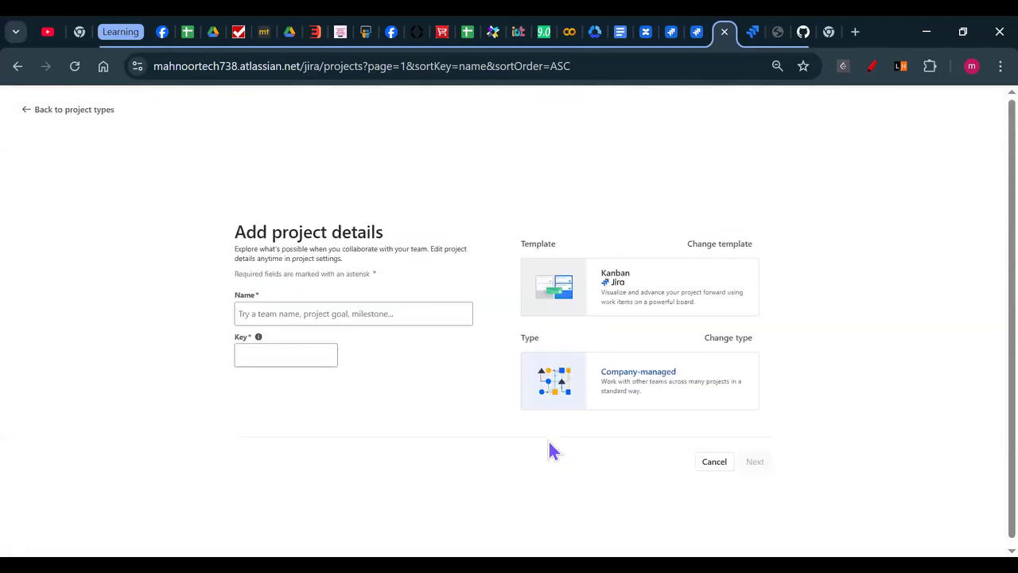
# Create the project under the name "project" with the key PROJ and continue past the tool connections to its board
pyautogui.click(335, 307)
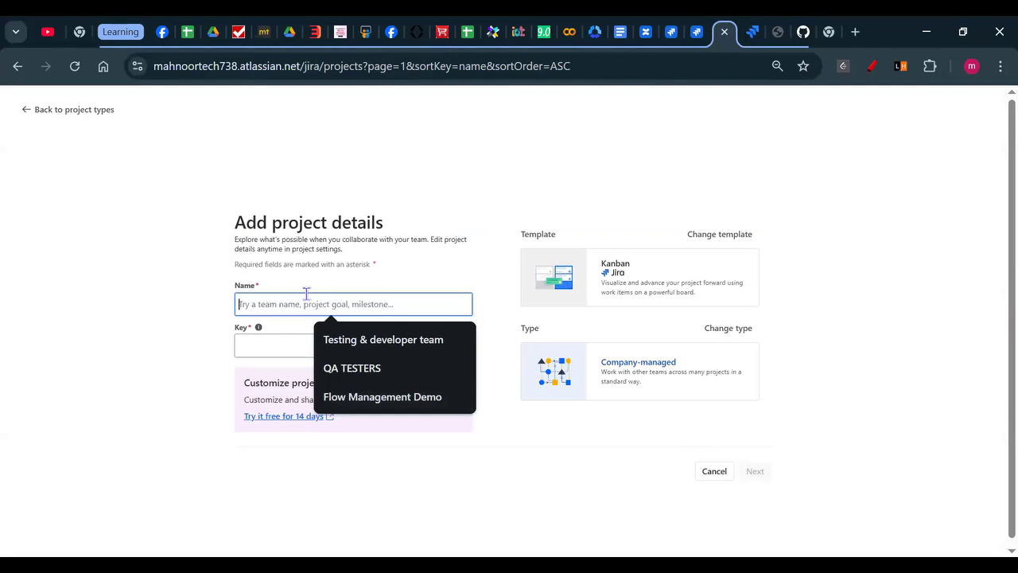
pyautogui.press('Return')
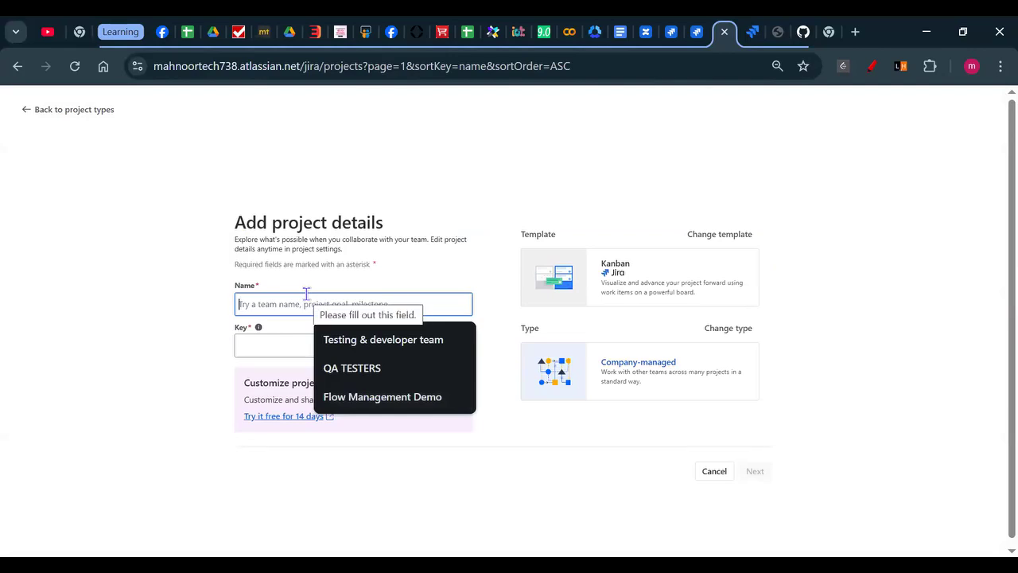
pyautogui.write('project')
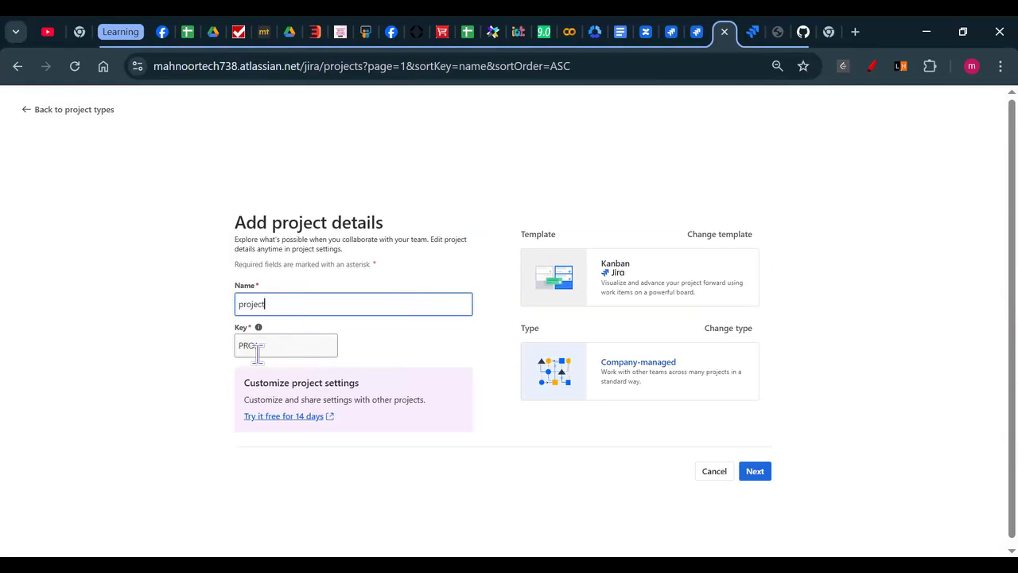
pyautogui.moveTo(273, 345); pyautogui.dragTo(224, 348)
pyautogui.click(690, 294)
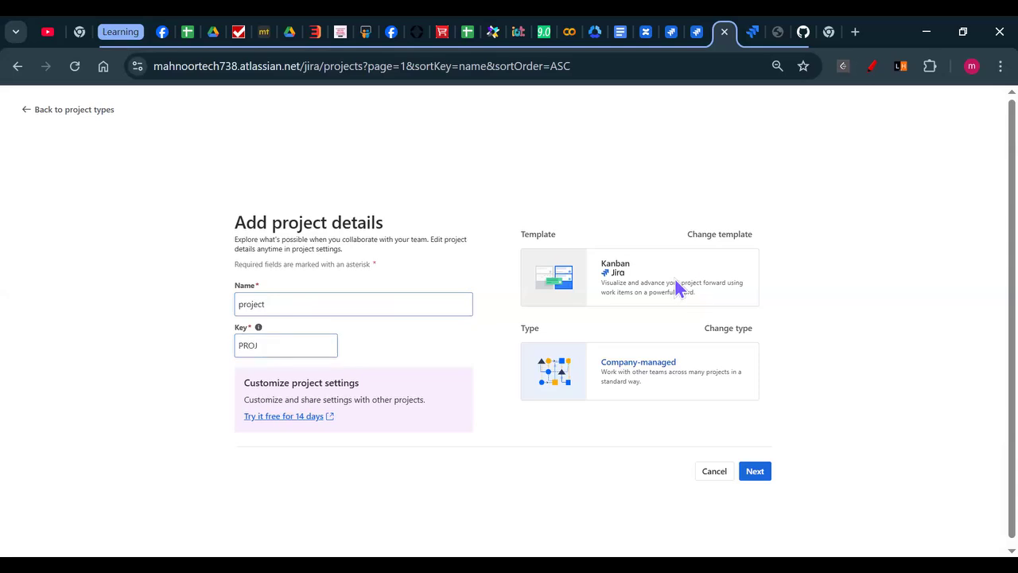
pyautogui.click(758, 476)
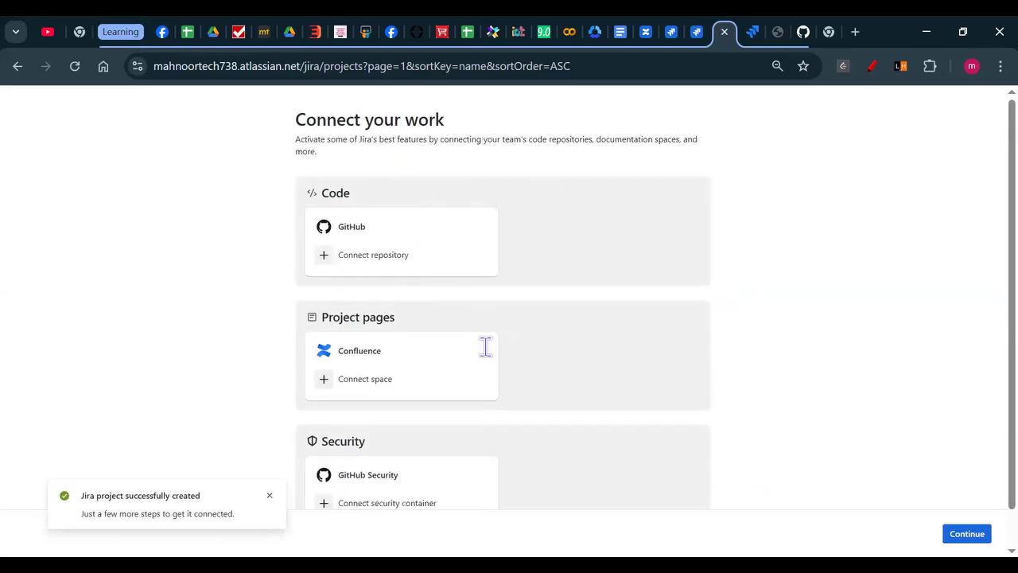
pyautogui.scroll(-1, 411, 181)
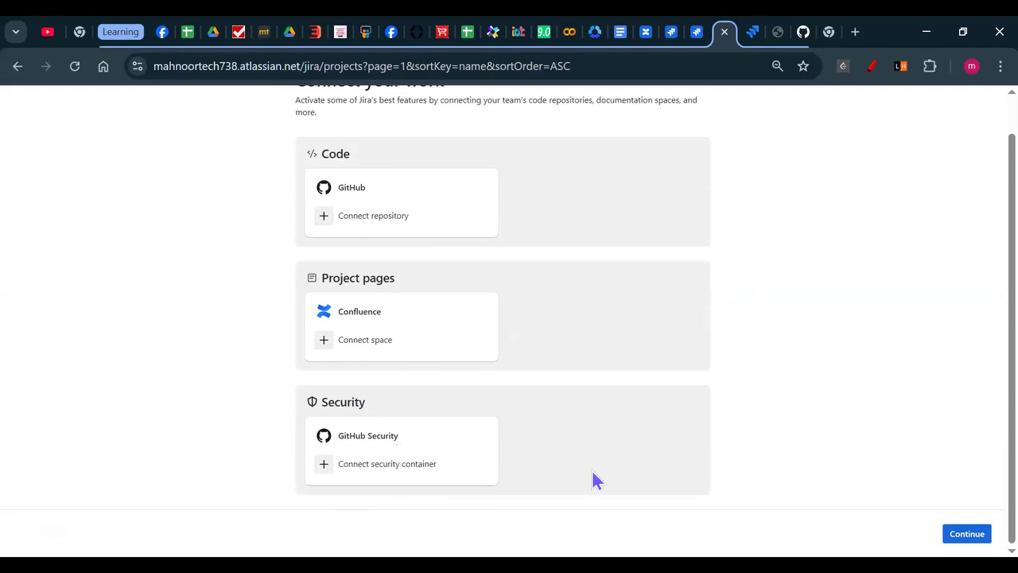
pyautogui.click(954, 533)
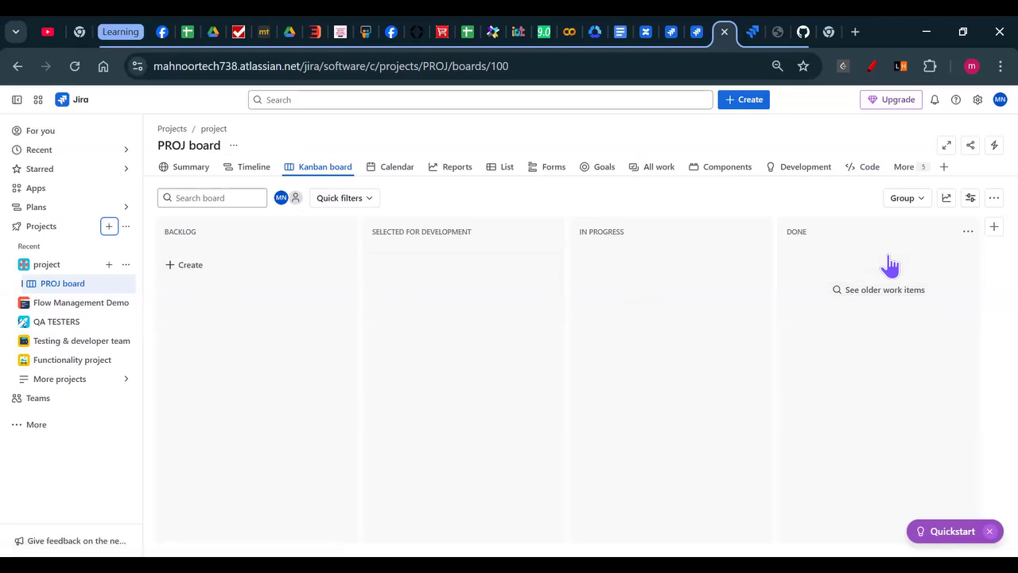
# Add a column named "Review" to the Kanban board
pyautogui.click(991, 227)
pyautogui.write('Review')
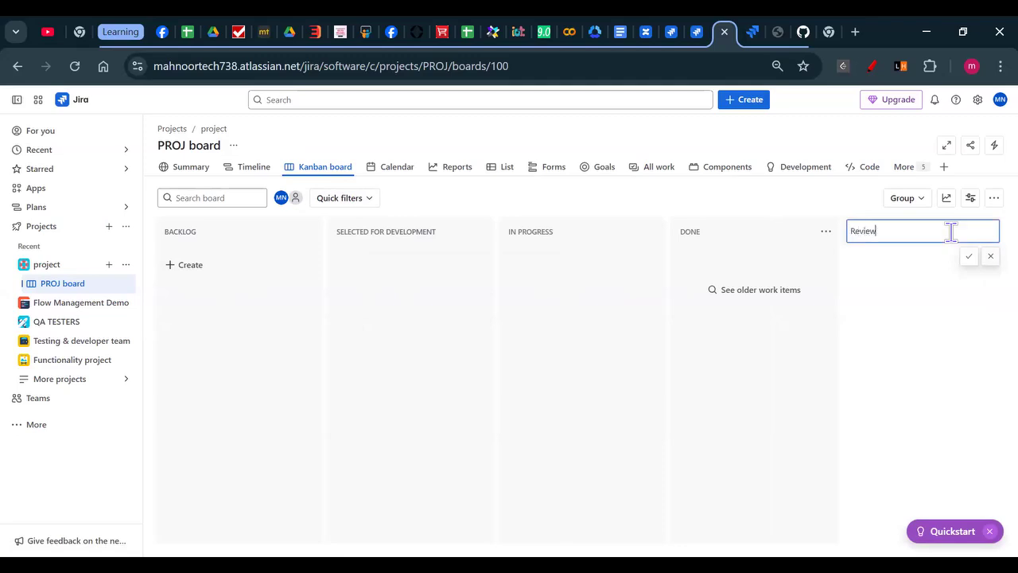
pyautogui.click(965, 256)
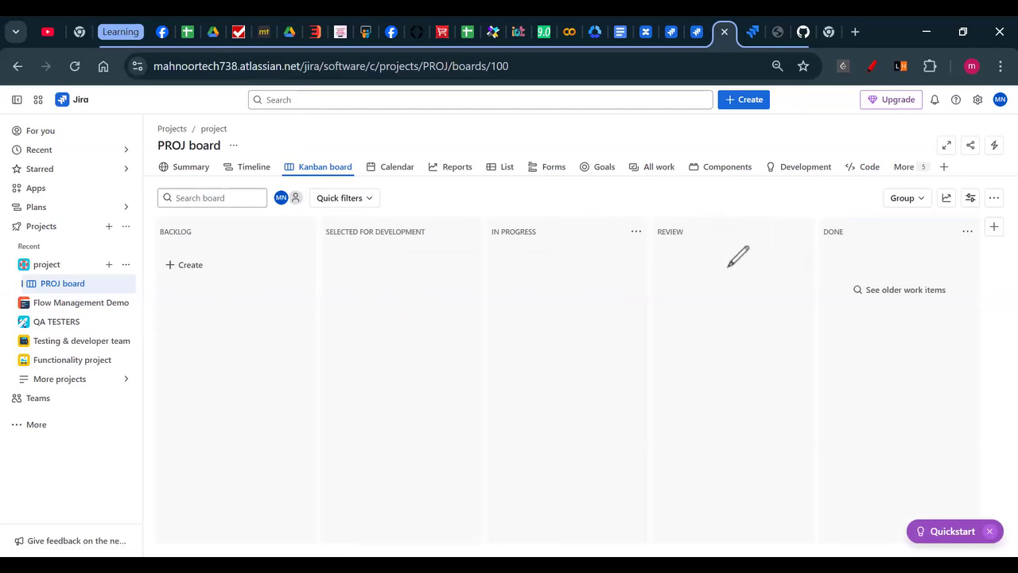
pyautogui.moveTo(653, 258); pyautogui.dragTo(657, 242)
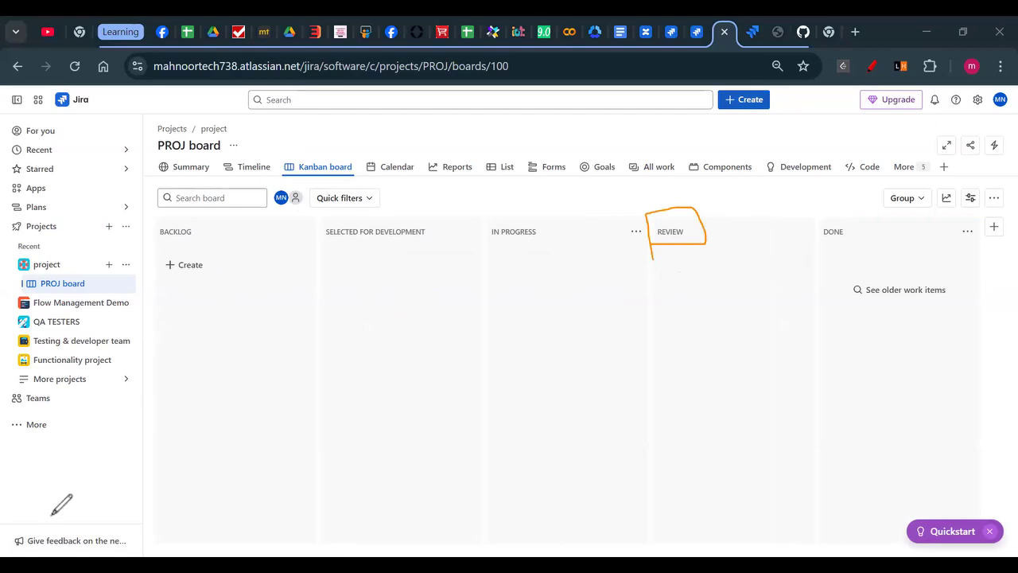
# Create a work item titled "login" in the Backlog column
pyautogui.click(212, 265)
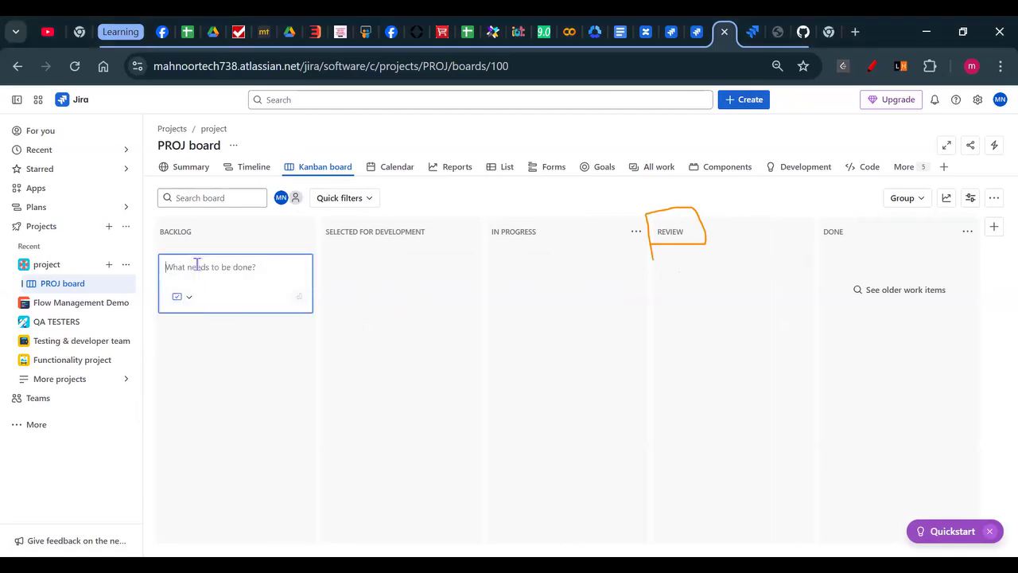
pyautogui.write('login')
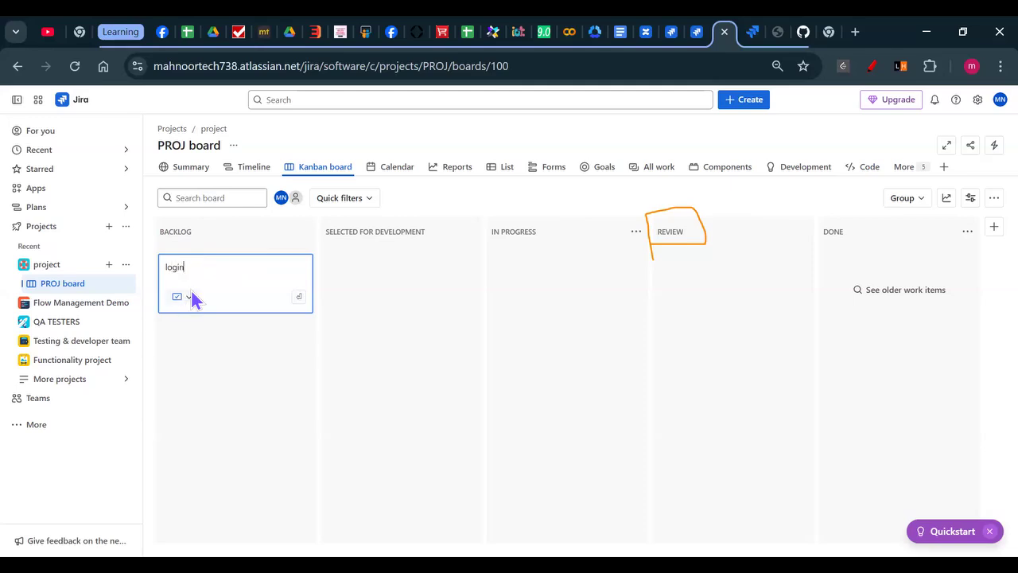
pyautogui.press('Return')
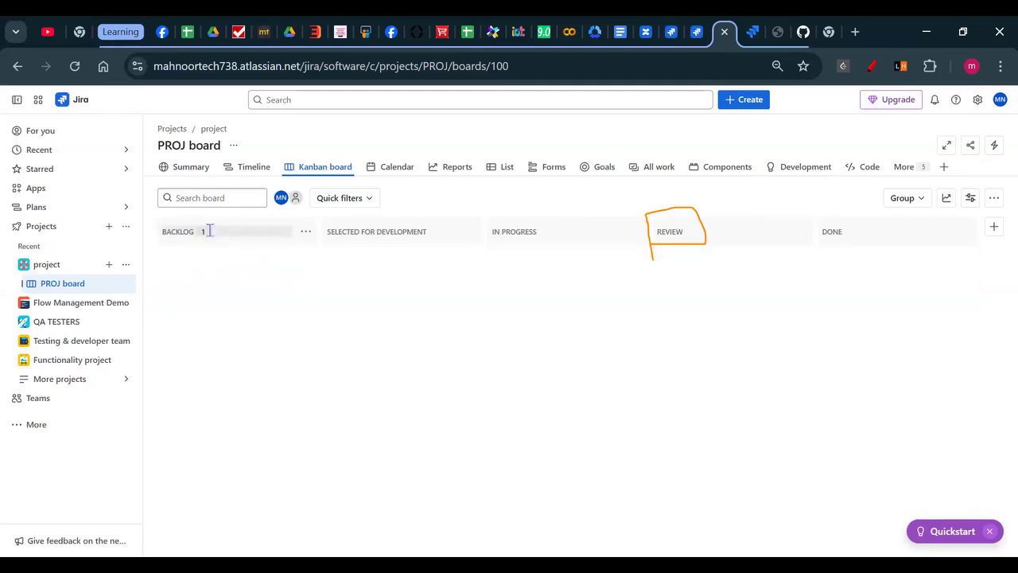
pyautogui.click(267, 238)
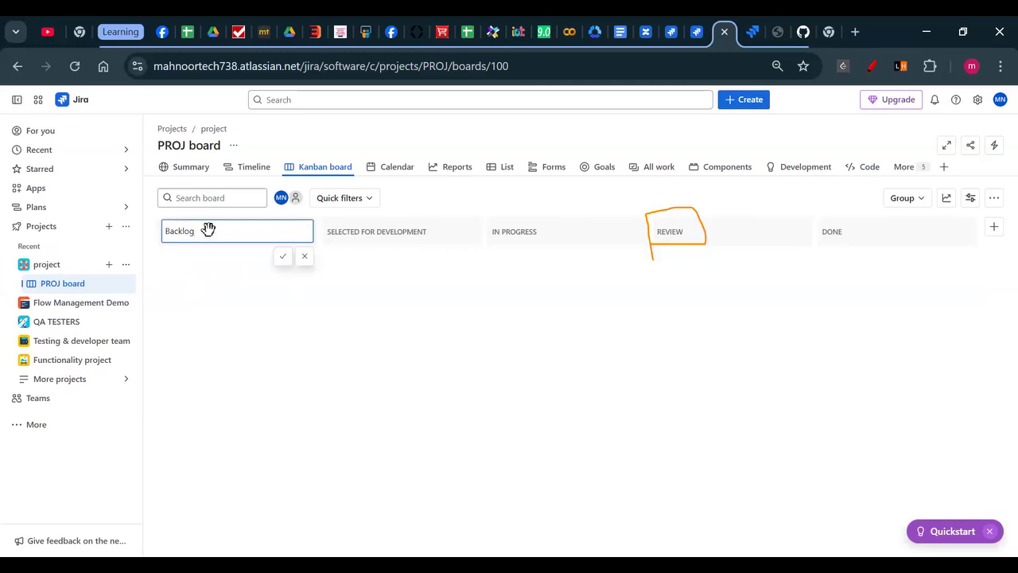
pyautogui.click(304, 255)
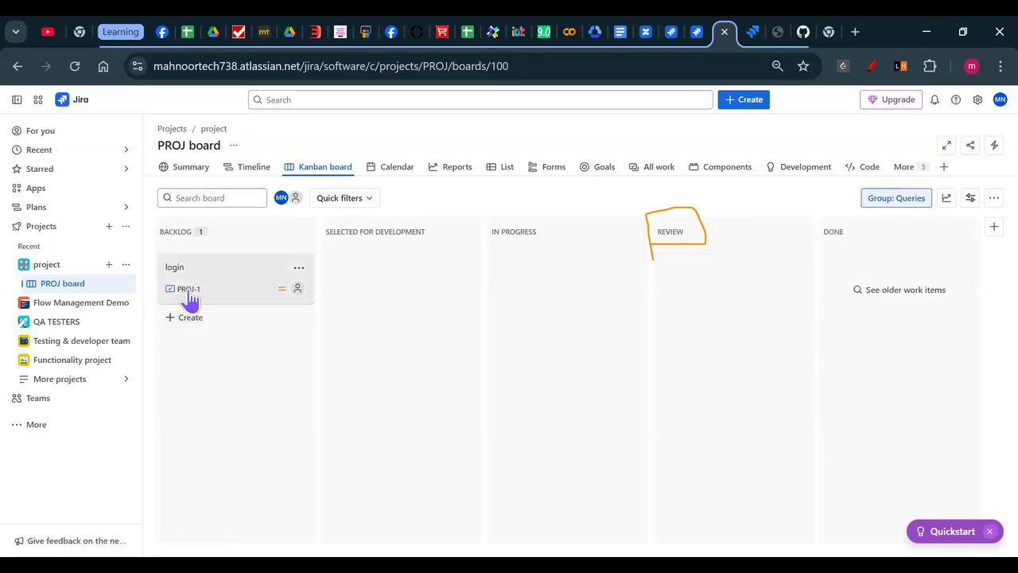
# Review the details of the "login" work item and set its priority to Low
pyautogui.click(168, 298)
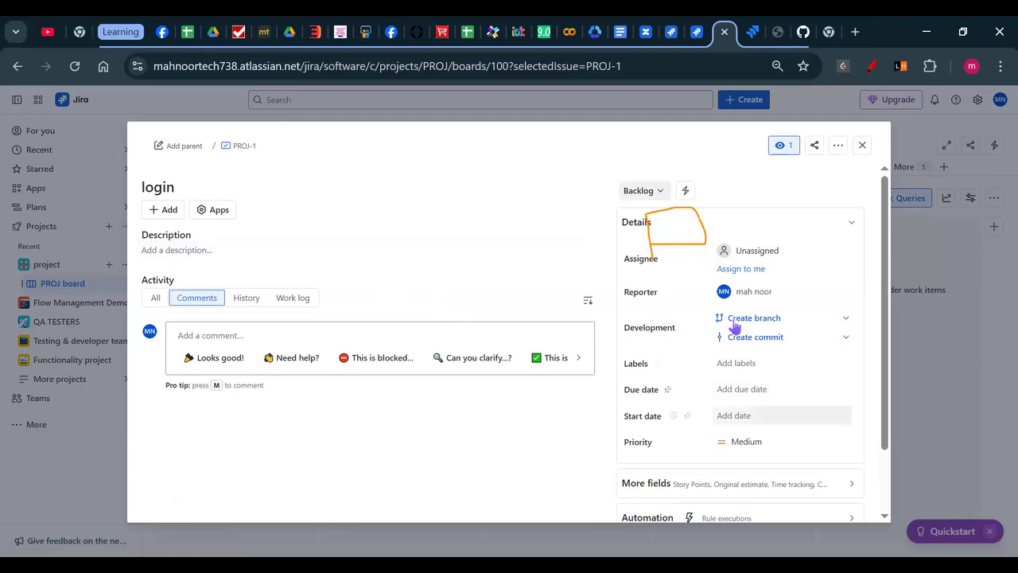
pyautogui.scroll(-1, 740, 382)
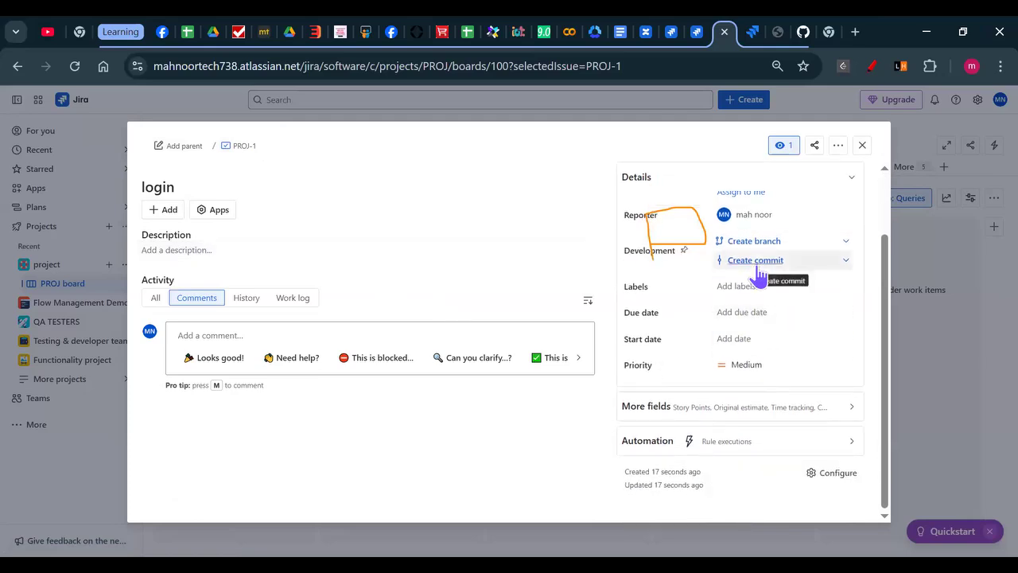
pyautogui.scroll(1, 757, 275)
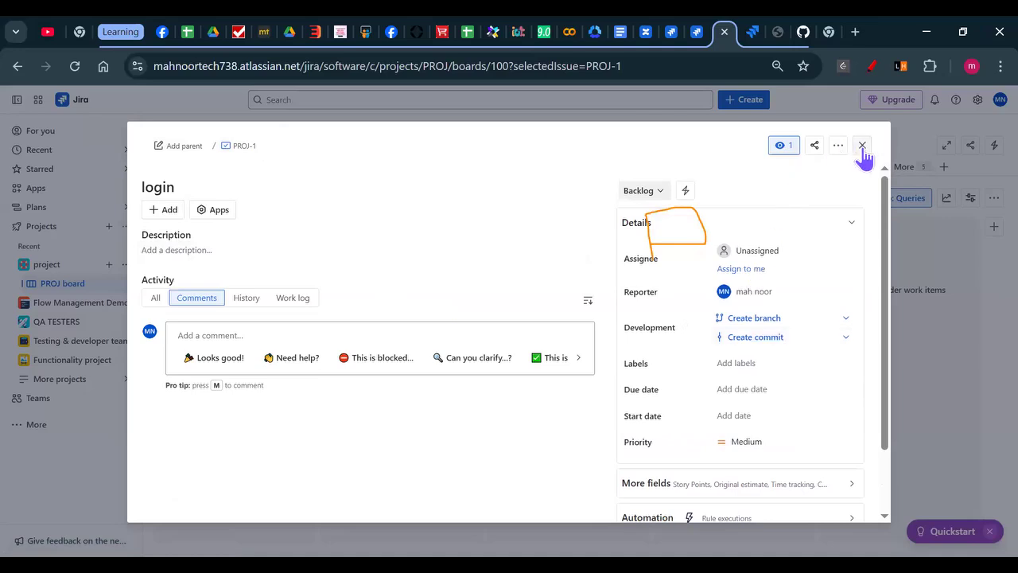
pyautogui.scroll(-1, 764, 358)
pyautogui.click(732, 364)
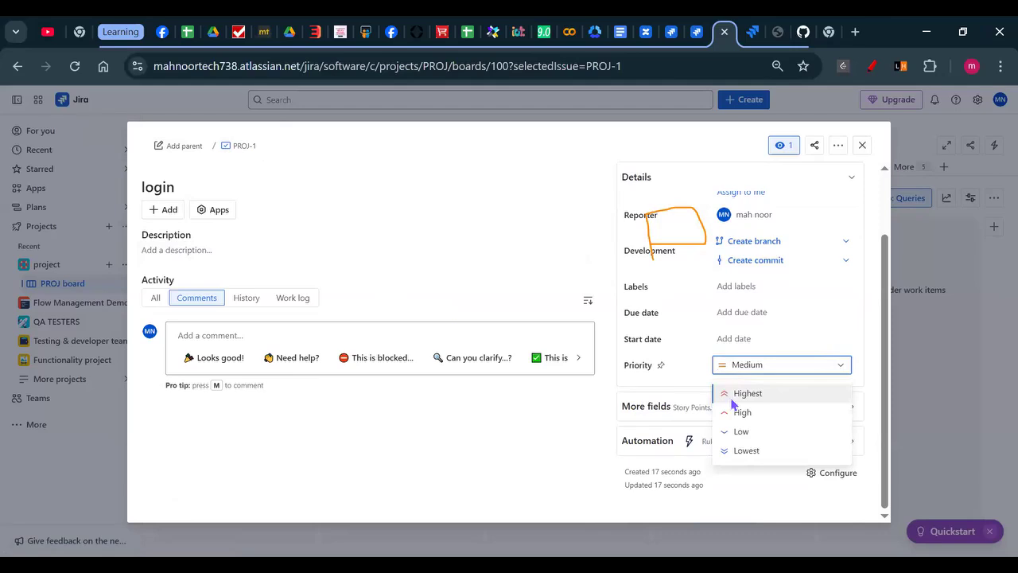
pyautogui.click(762, 432)
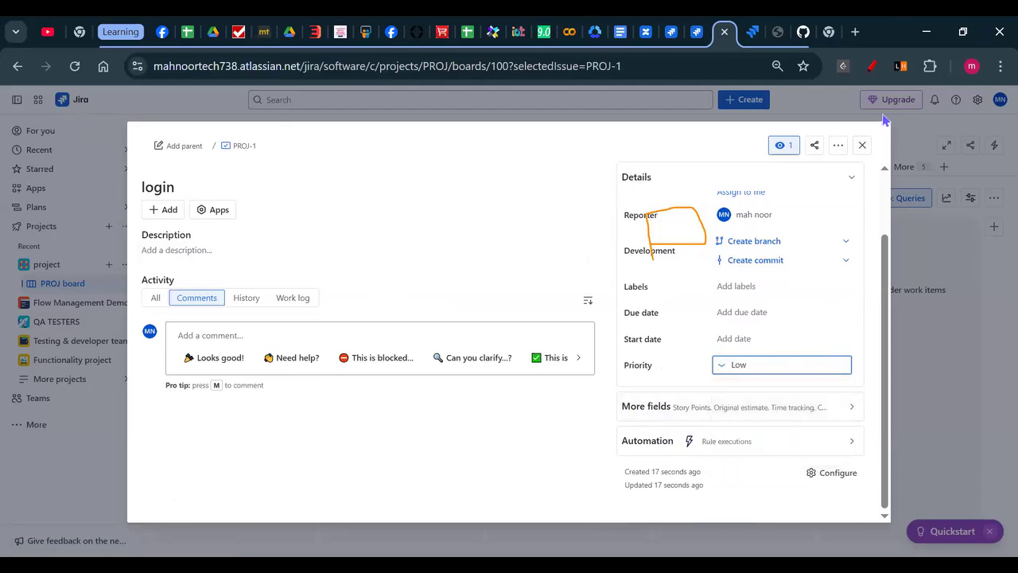
pyautogui.click(863, 144)
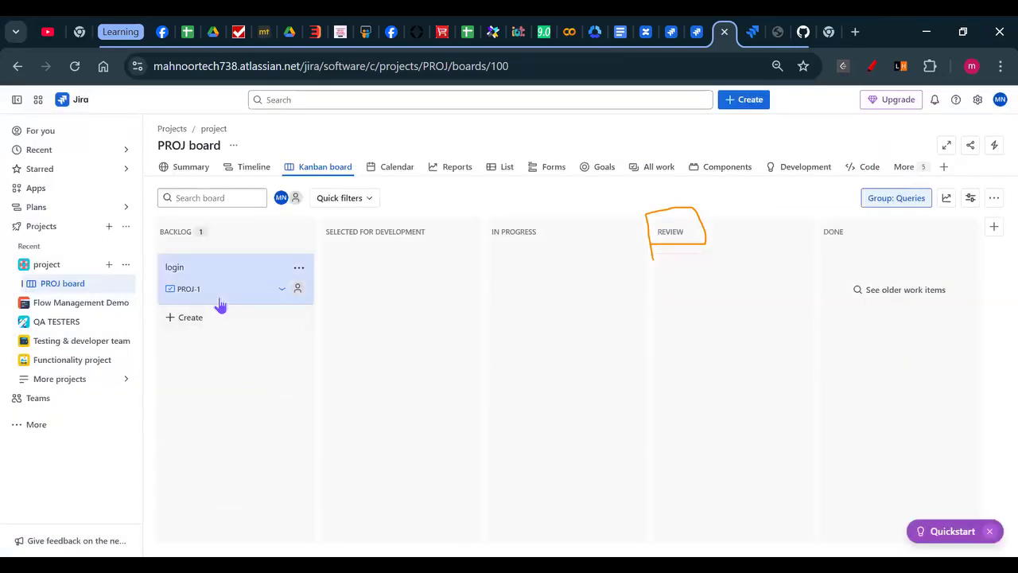
pyautogui.click(169, 299)
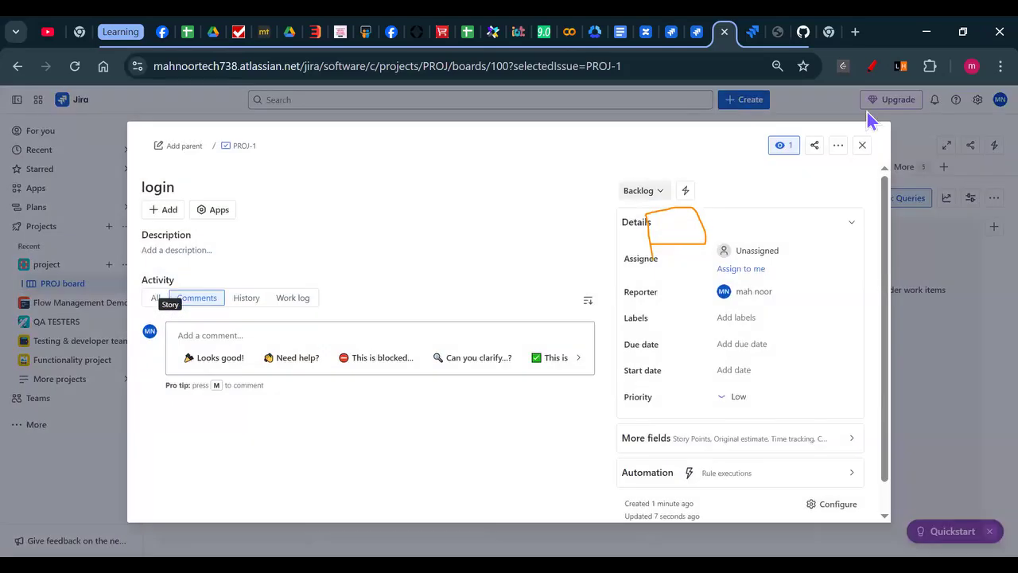
pyautogui.press('Escape')
# Create a task titled "logout" in the Backlog column
pyautogui.click(183, 319)
pyautogui.click(188, 352)
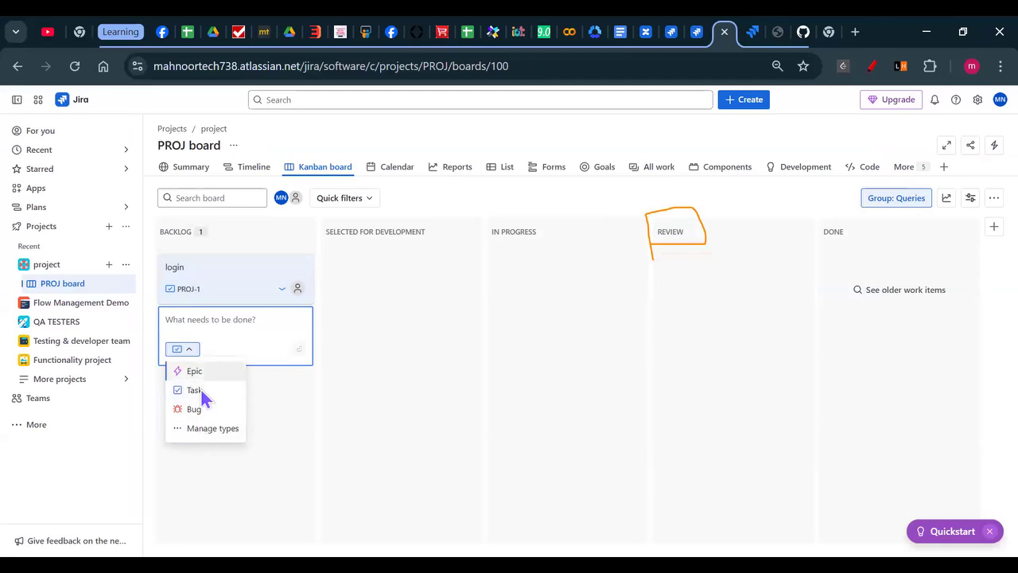
pyautogui.click(211, 318)
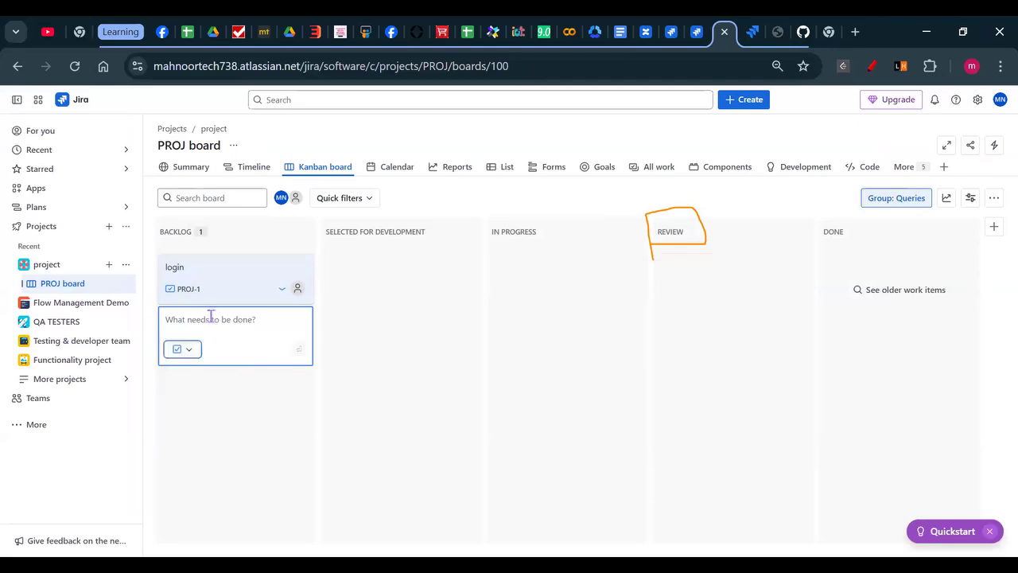
pyautogui.write('logo')
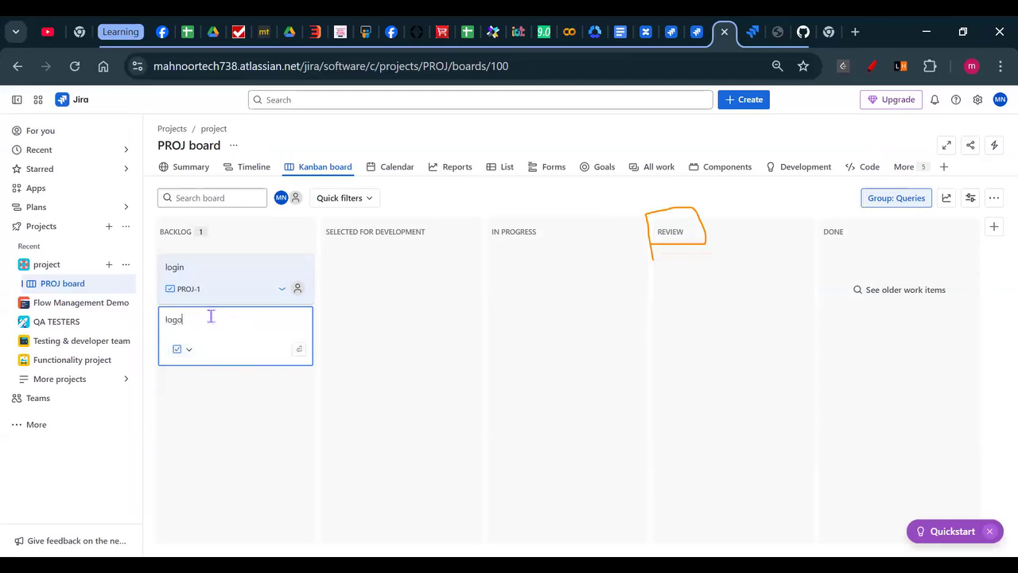
pyautogui.write('ut')
pyautogui.press('Return')
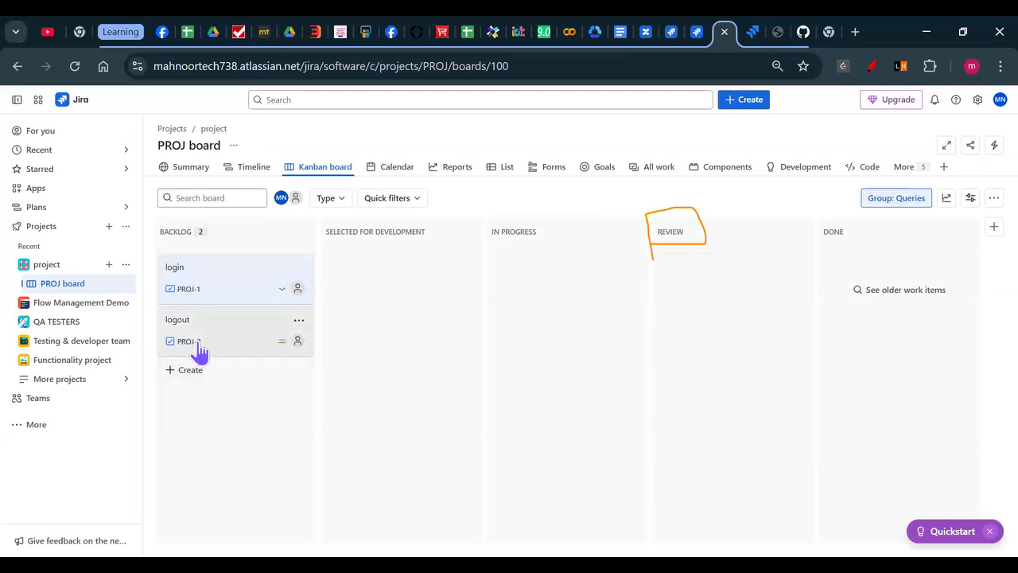
# Assign the "logout" work item to yourself and review its details
pyautogui.click(301, 344)
pyautogui.click(345, 437)
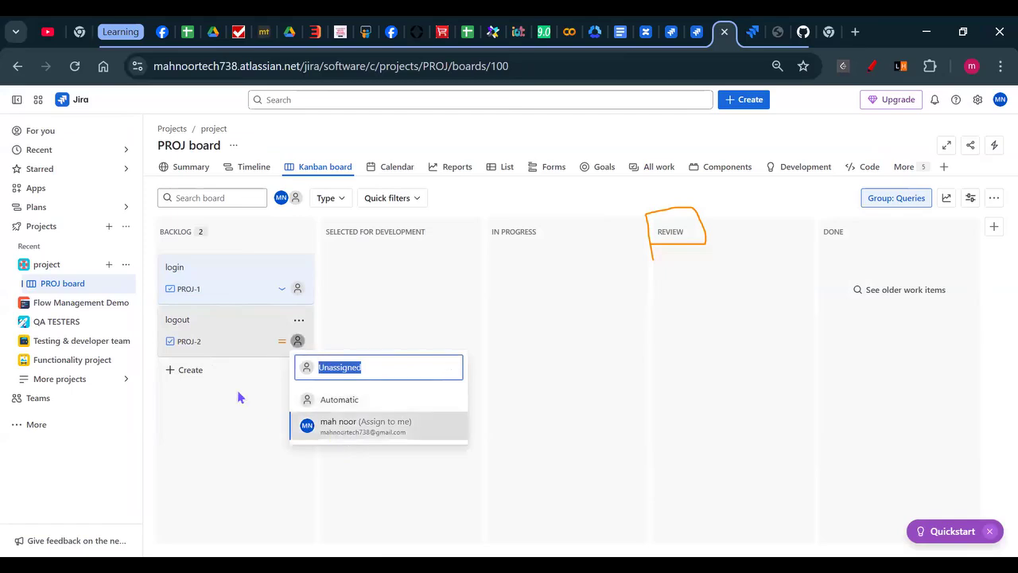
pyautogui.click(195, 349)
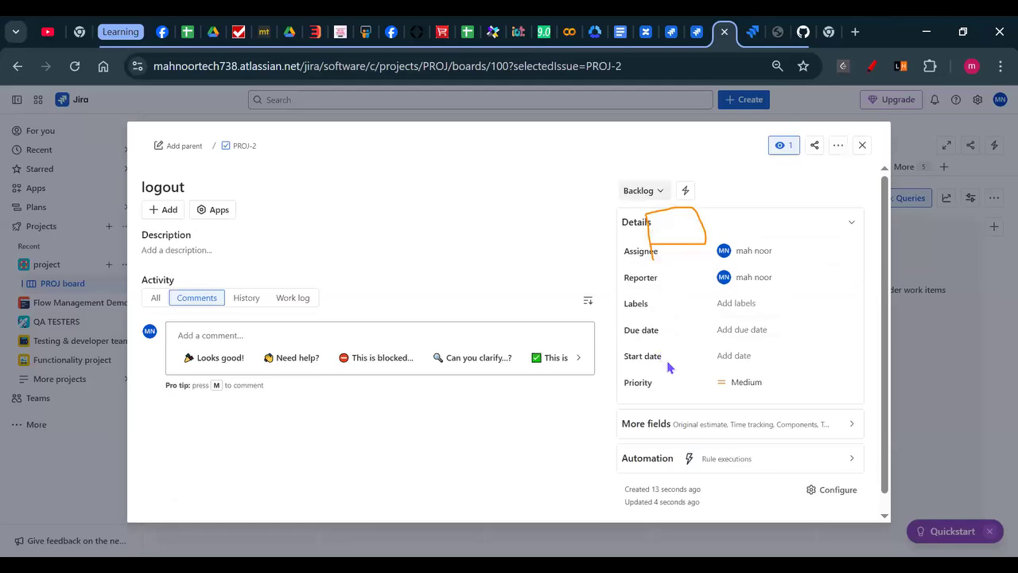
pyautogui.scroll(-1, 731, 409)
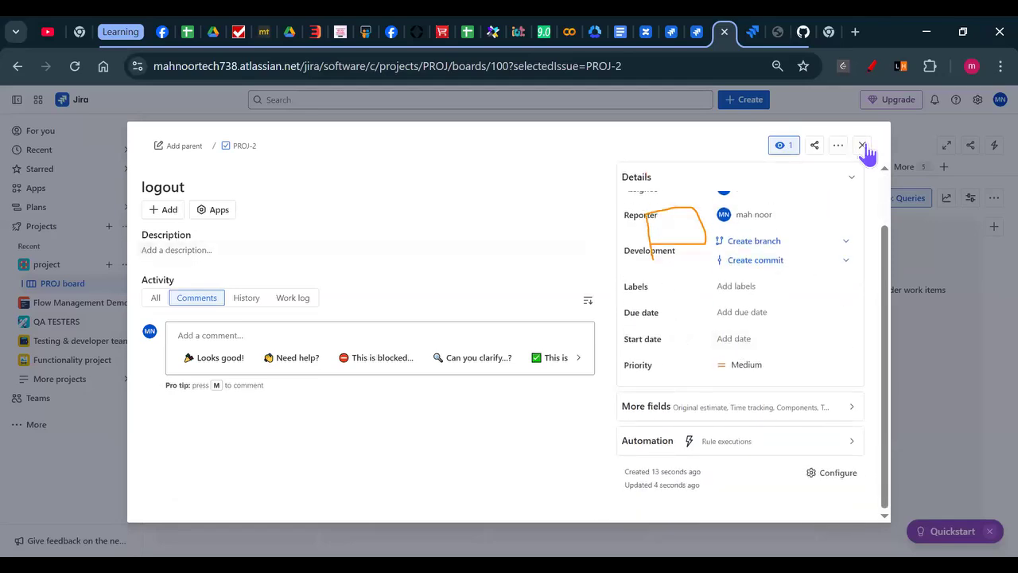
pyautogui.click(862, 146)
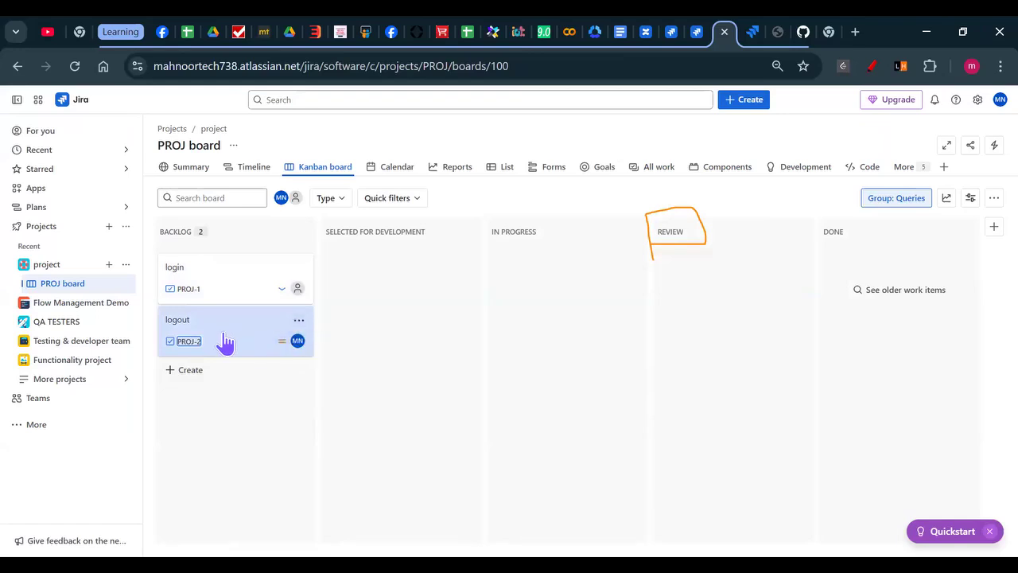
# Move the "logout" work item from Backlog through In Progress and Review to the Done column
pyautogui.moveTo(237, 341); pyautogui.dragTo(558, 287)
pyautogui.moveTo(740, 279); pyautogui.dragTo(713, 268)
pyautogui.moveTo(882, 282); pyautogui.dragTo(907, 296)
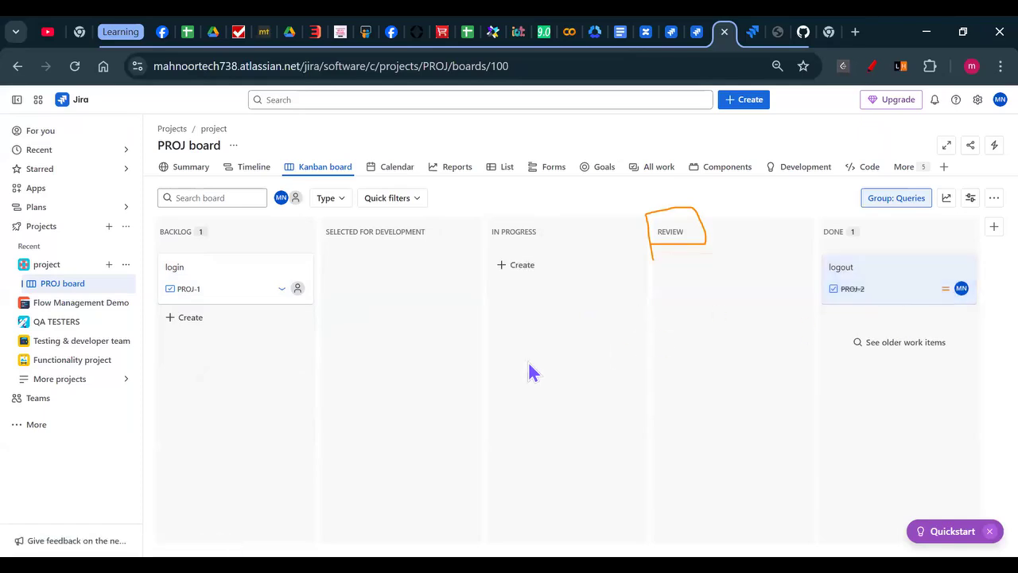
pyautogui.click(379, 266)
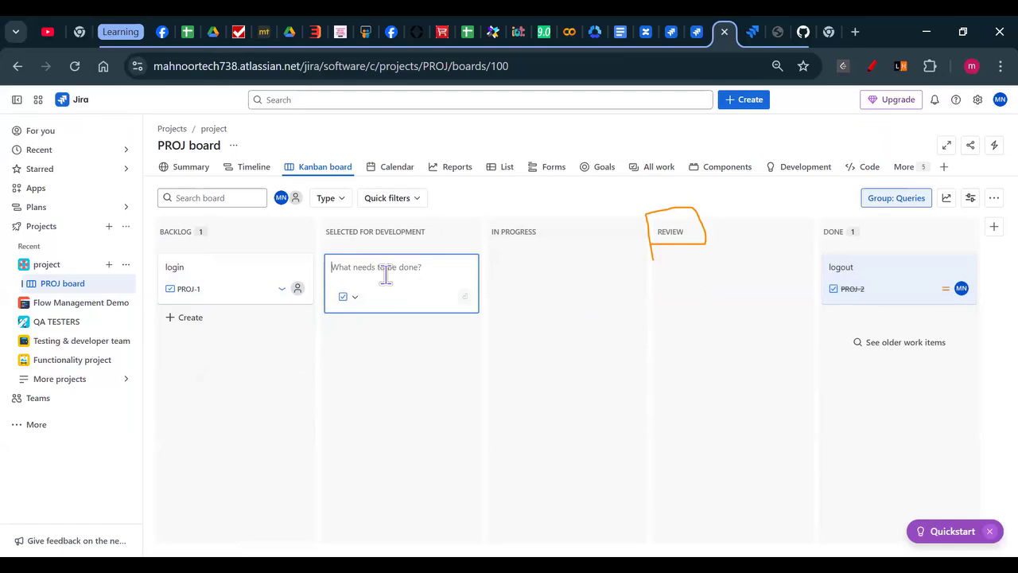
pyautogui.write('a')
pyautogui.press('BackSpace')
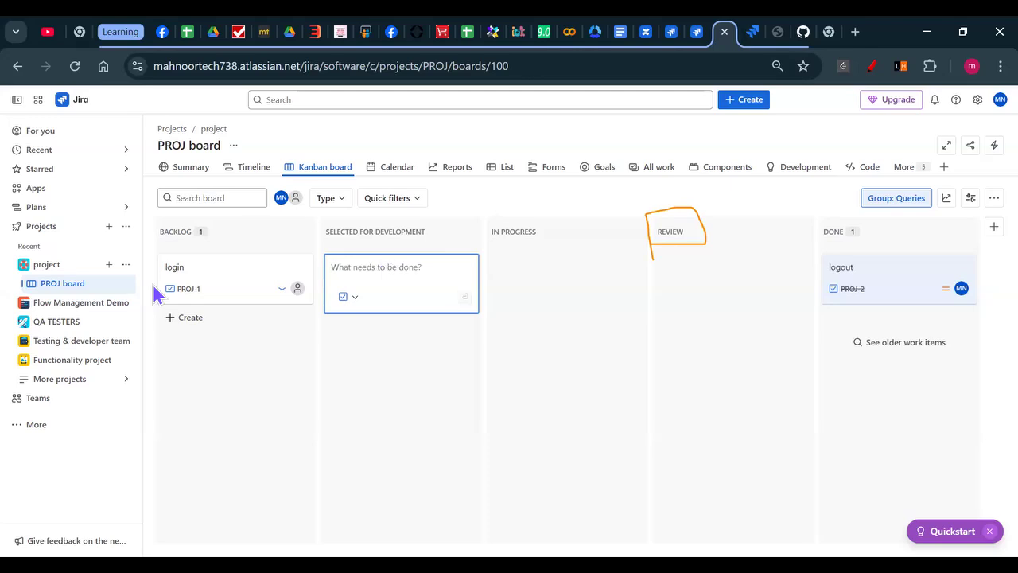
pyautogui.click(86, 307)
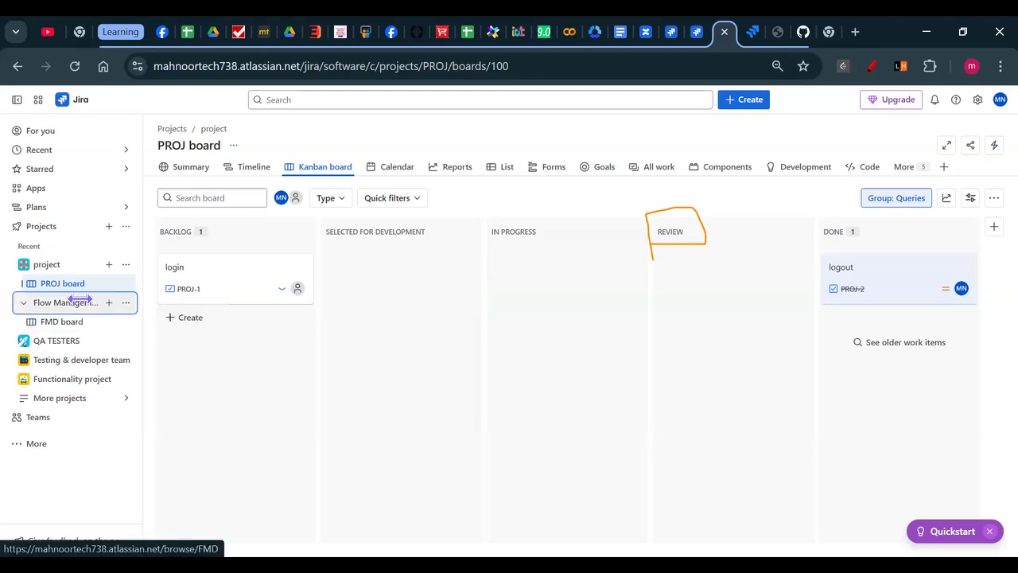
pyautogui.click(82, 305)
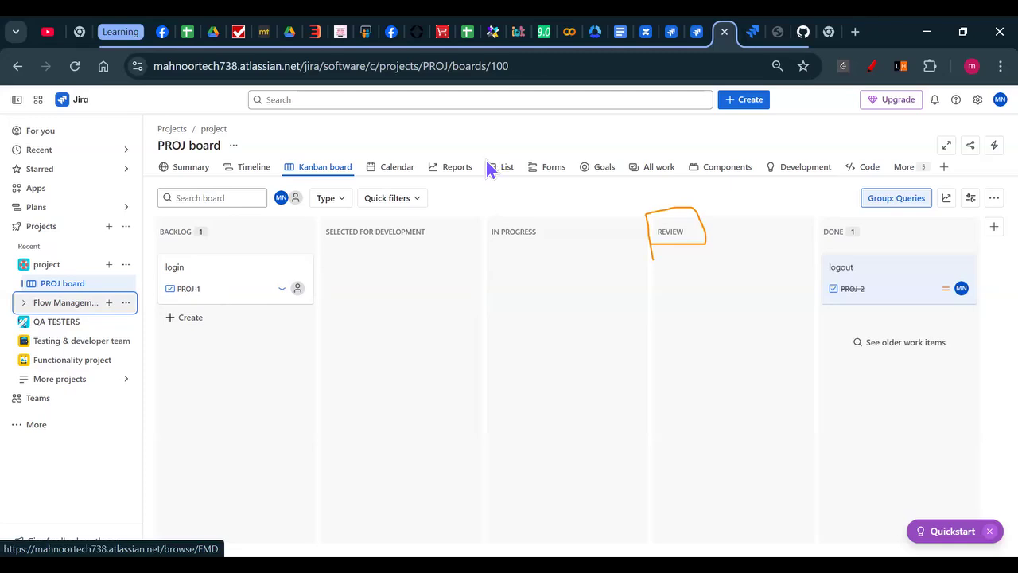
# Switch to the Time Since Issues Report of the Flow Management Demo project and look over its chart and data table
pyautogui.click(700, 33)
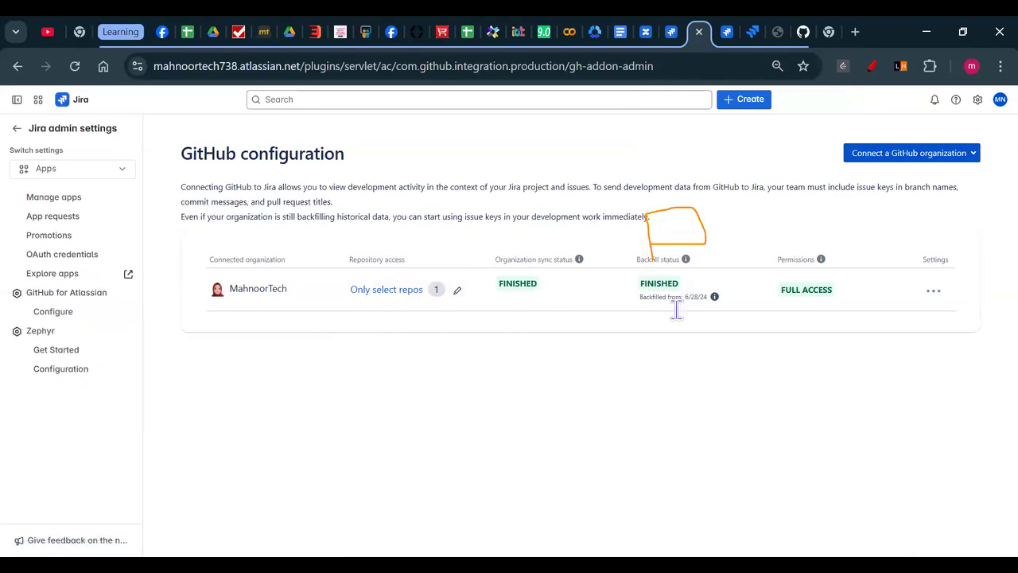
pyautogui.click(674, 31)
pyautogui.click(674, 32)
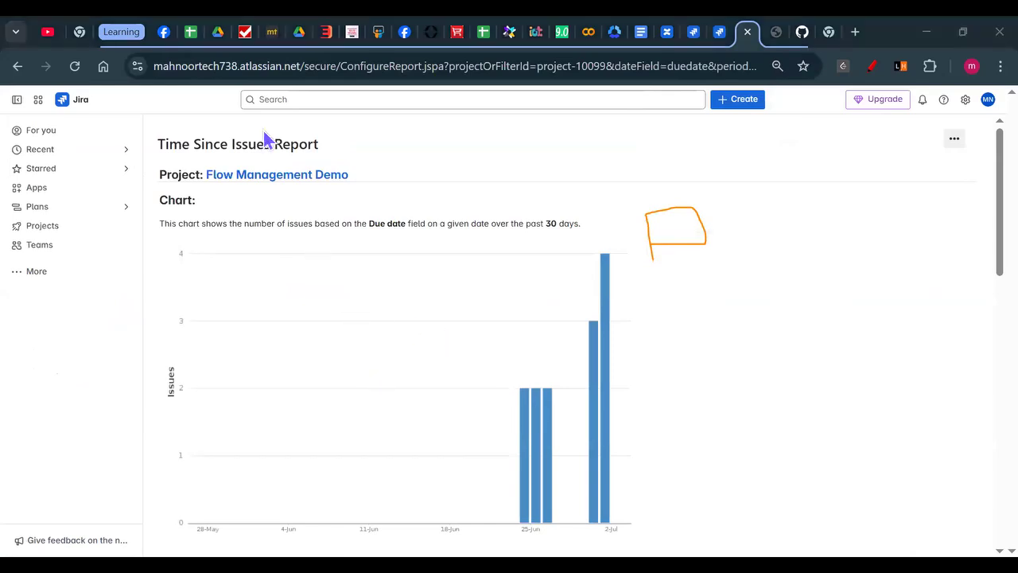
pyautogui.tripleClick(379, 158)
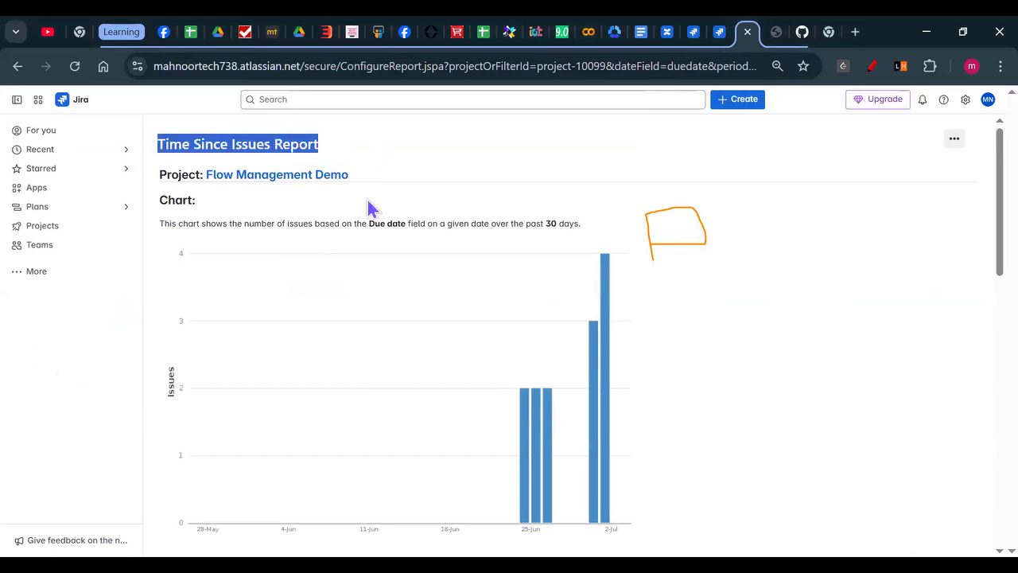
pyautogui.click(748, 268)
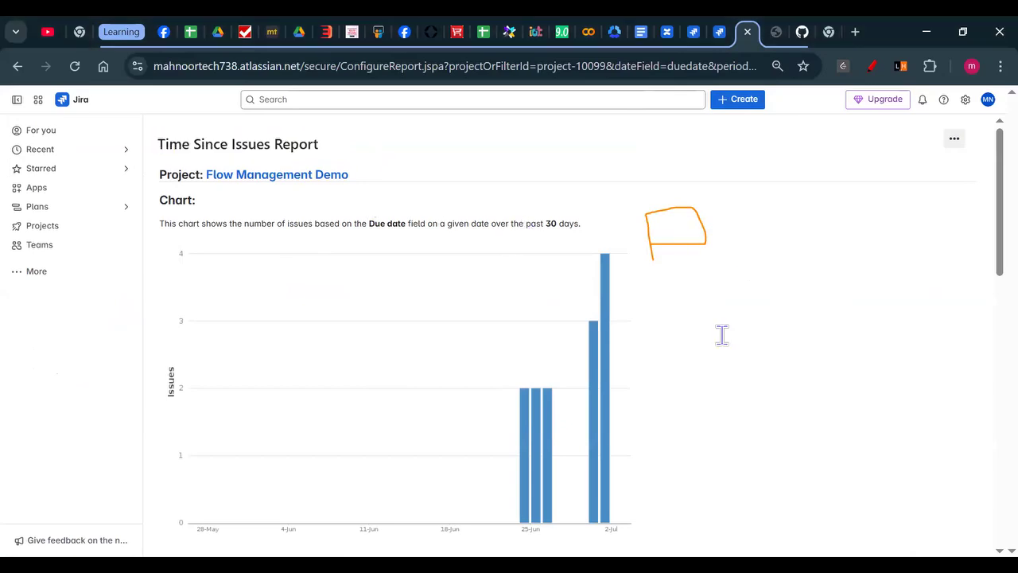
pyautogui.scroll(-10, 722, 333)
pyautogui.scroll(7, 722, 333)
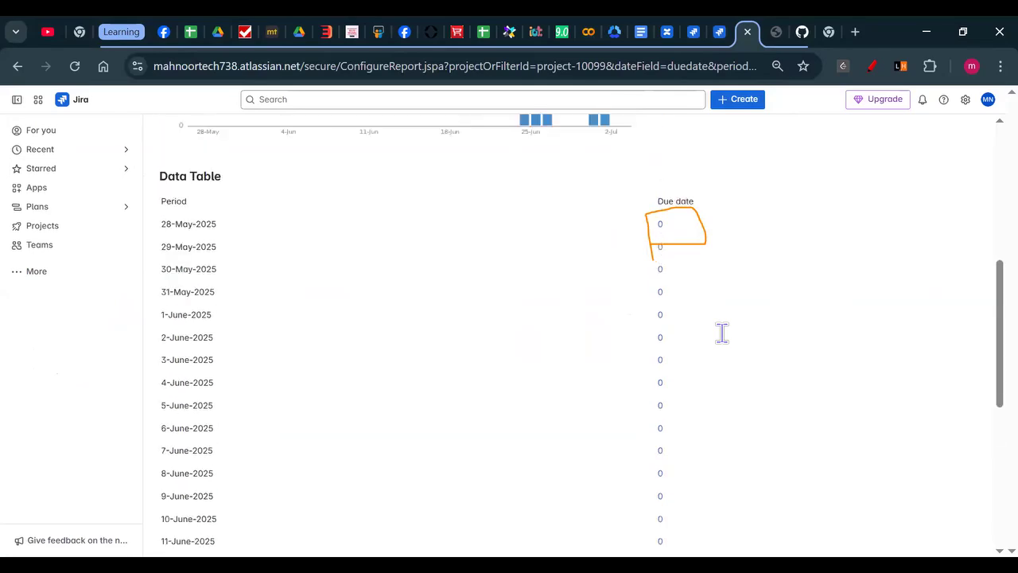
pyautogui.scroll(-3, 721, 334)
pyautogui.scroll(3, 700, 336)
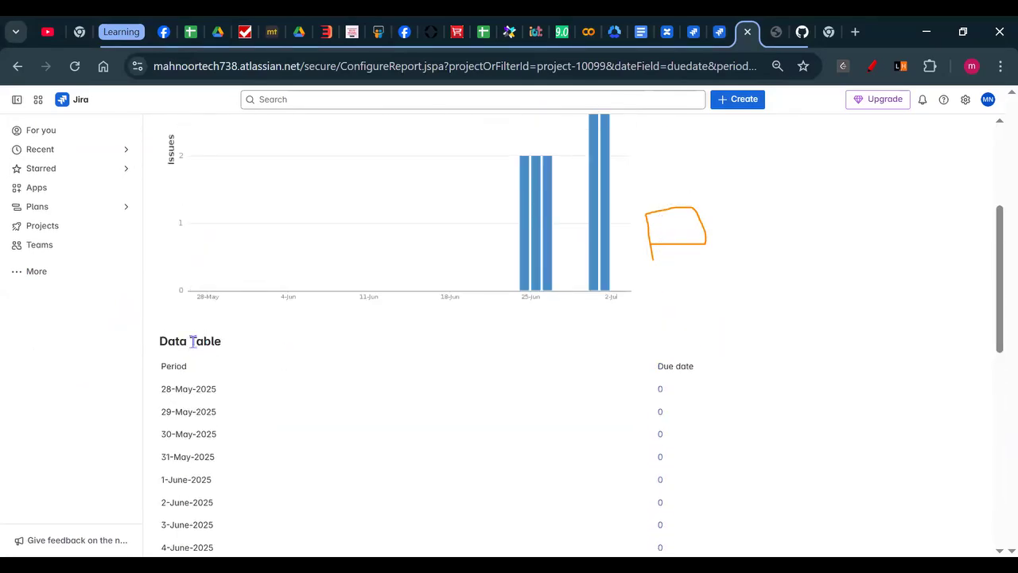
# Examine the report chart's date range and the bars around 25-Jun and 2-Jul
pyautogui.moveTo(188, 309); pyautogui.dragTo(257, 318)
pyautogui.moveTo(600, 307); pyautogui.dragTo(646, 296)
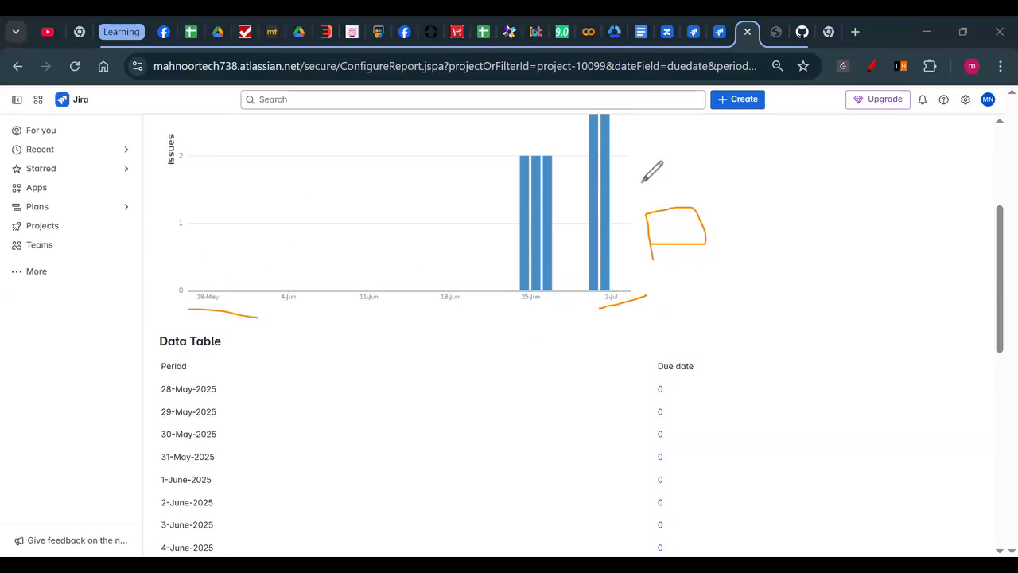
pyautogui.moveTo(547, 304); pyautogui.dragTo(558, 231)
pyautogui.moveTo(582, 303); pyautogui.dragTo(645, 173)
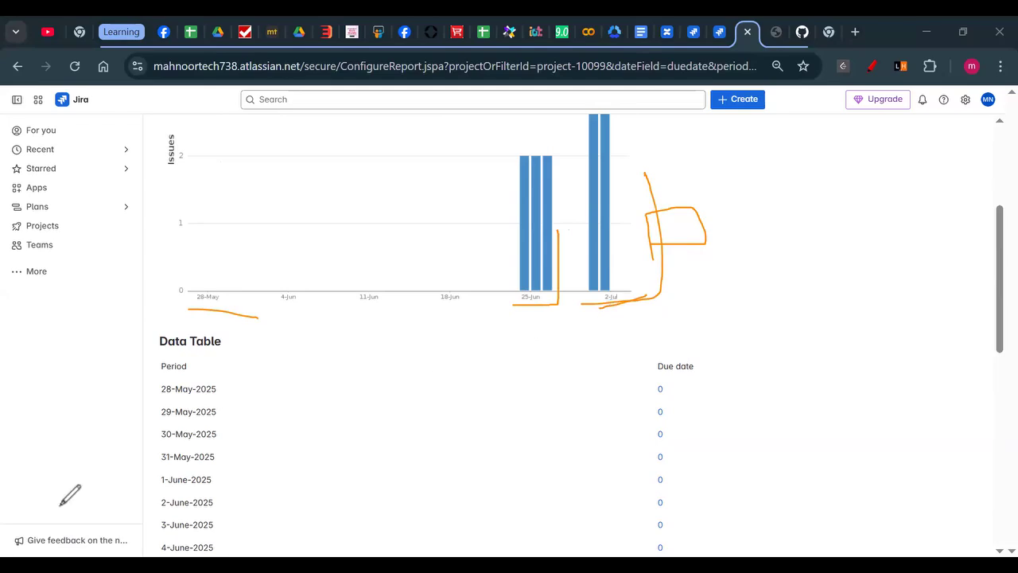
pyautogui.scroll(3, 316, 278)
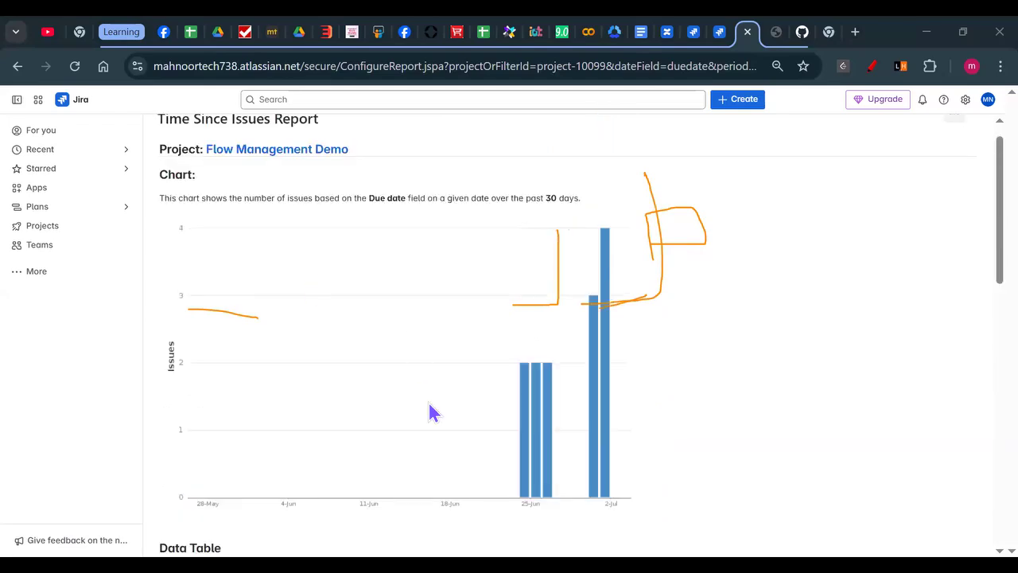
# Examine the due-date counts for 24-June, 30-June and 1-July in the report's data table
pyautogui.scroll(-9, 430, 407)
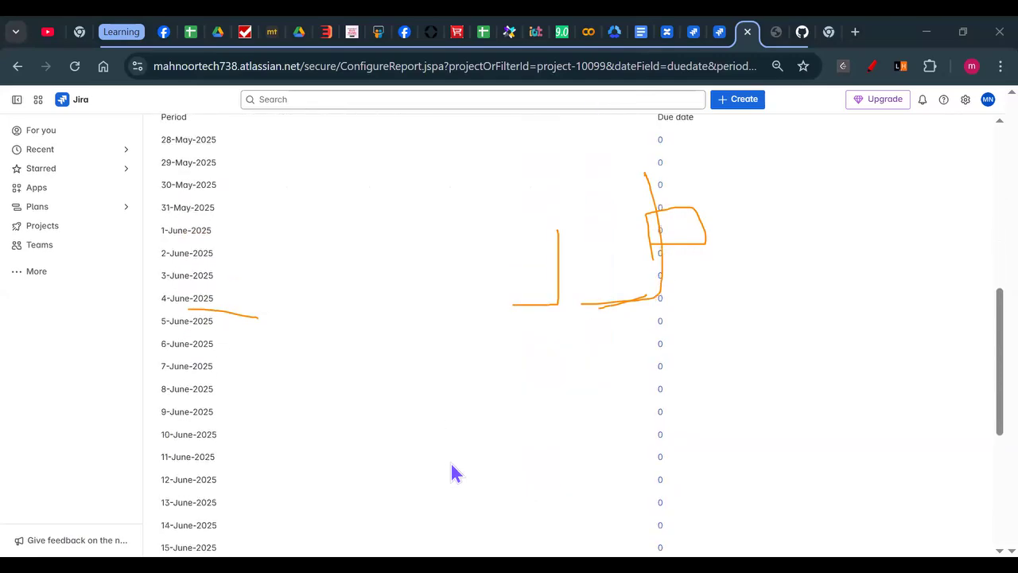
pyautogui.scroll(-3, 451, 473)
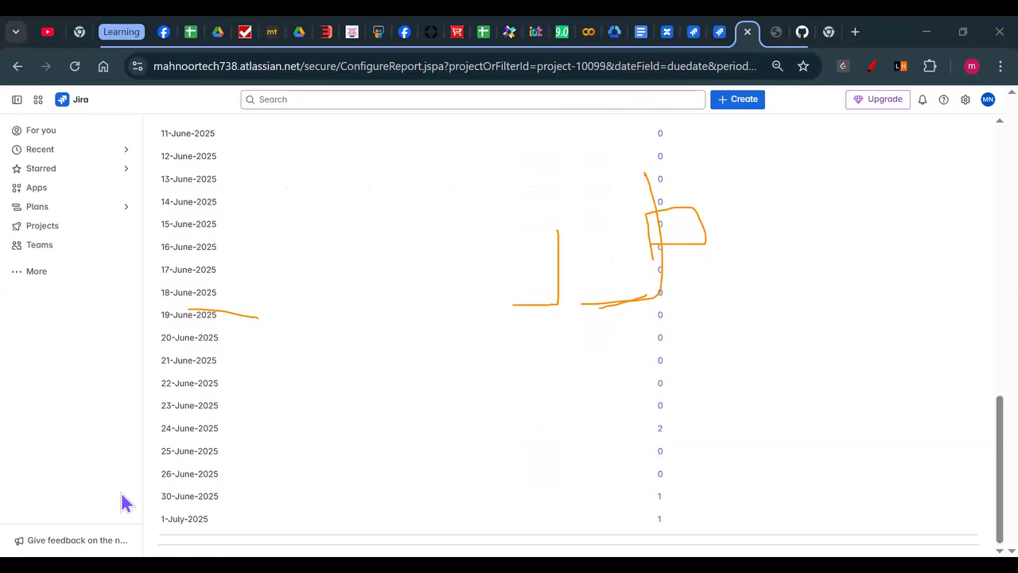
pyautogui.moveTo(667, 436); pyautogui.dragTo(183, 440)
pyautogui.moveTo(665, 506)
pyautogui.mouseDown()
pyautogui.moveTo(219, 497)
pyautogui.moveTo(196, 506)
pyautogui.mouseUp()
pyautogui.moveTo(678, 528); pyautogui.dragTo(373, 531)
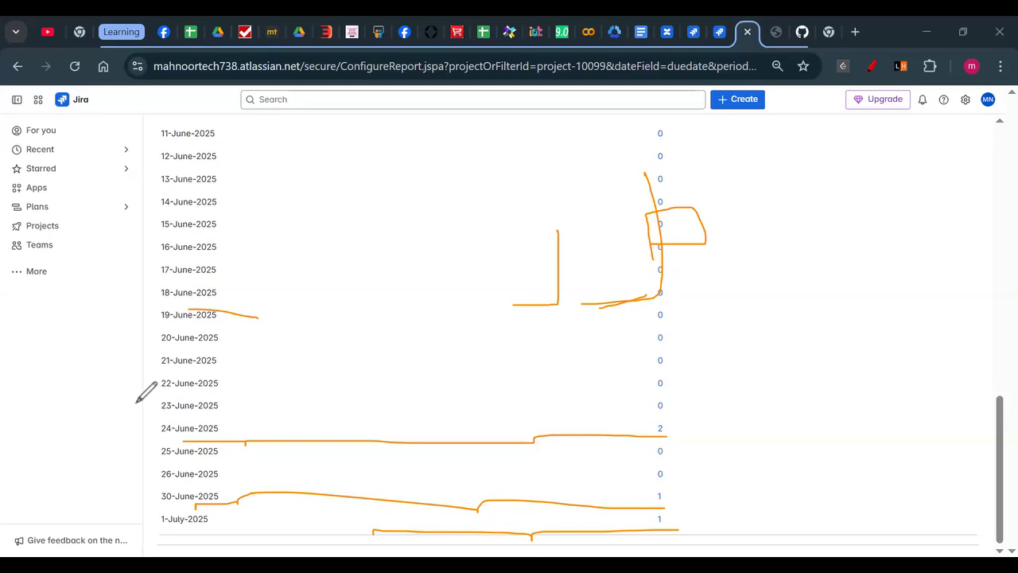
pyautogui.press('Escape')
pyautogui.scroll(10, 321, 177)
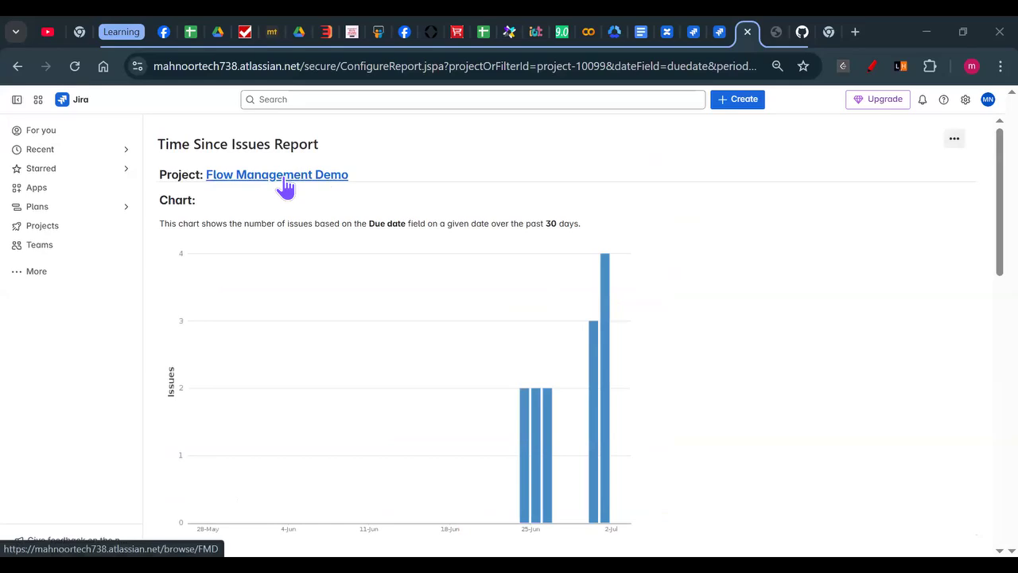
# Open the Flow Management Demo board and review the "Redirect Issue" work item's linked branch and development details
pyautogui.click(285, 180)
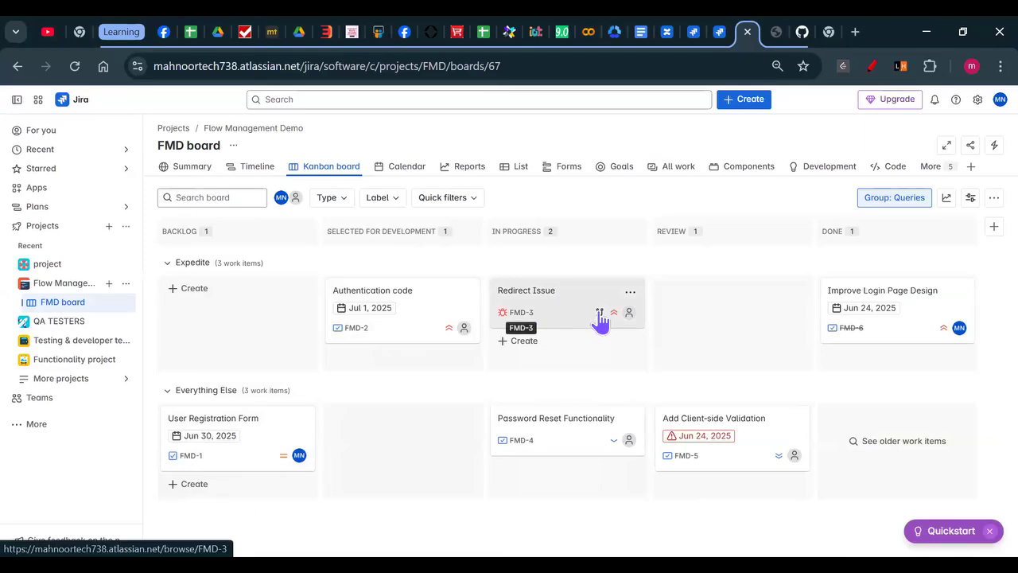
pyautogui.moveTo(599, 313)
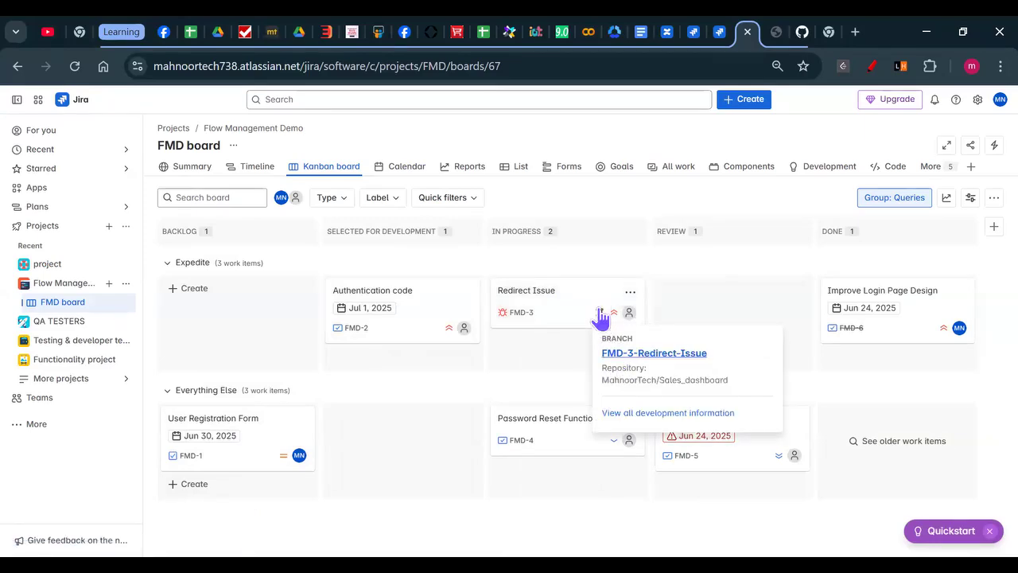
pyautogui.click(525, 314)
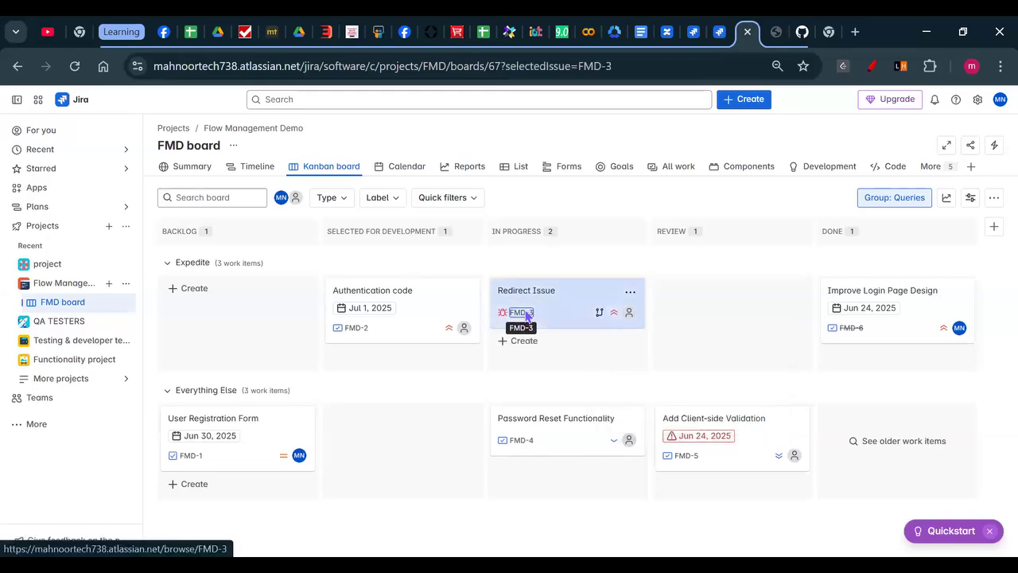
pyautogui.scroll(-3, 743, 405)
pyautogui.scroll(5, 757, 334)
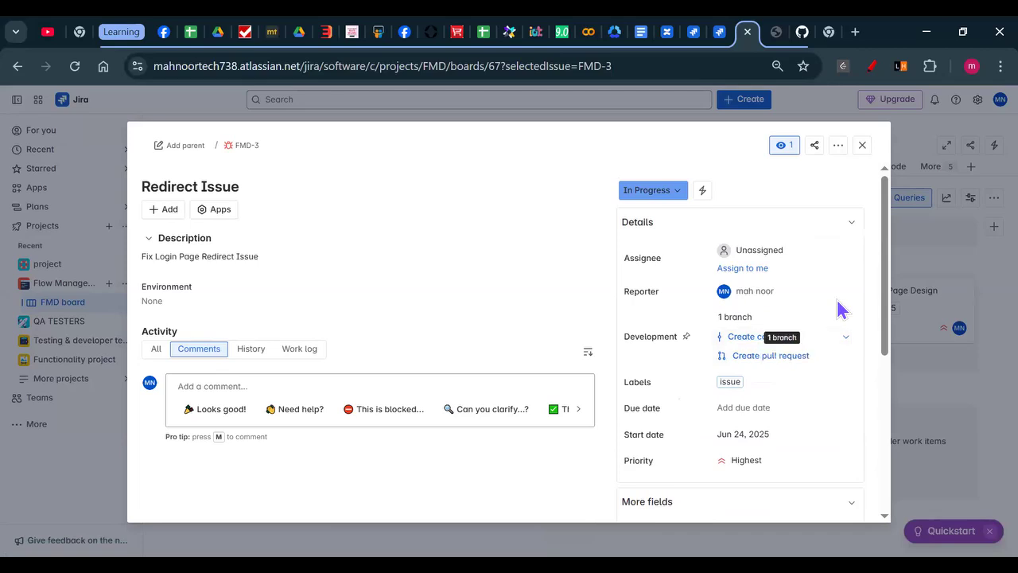
pyautogui.scroll(-3, 775, 432)
pyautogui.scroll(3, 792, 386)
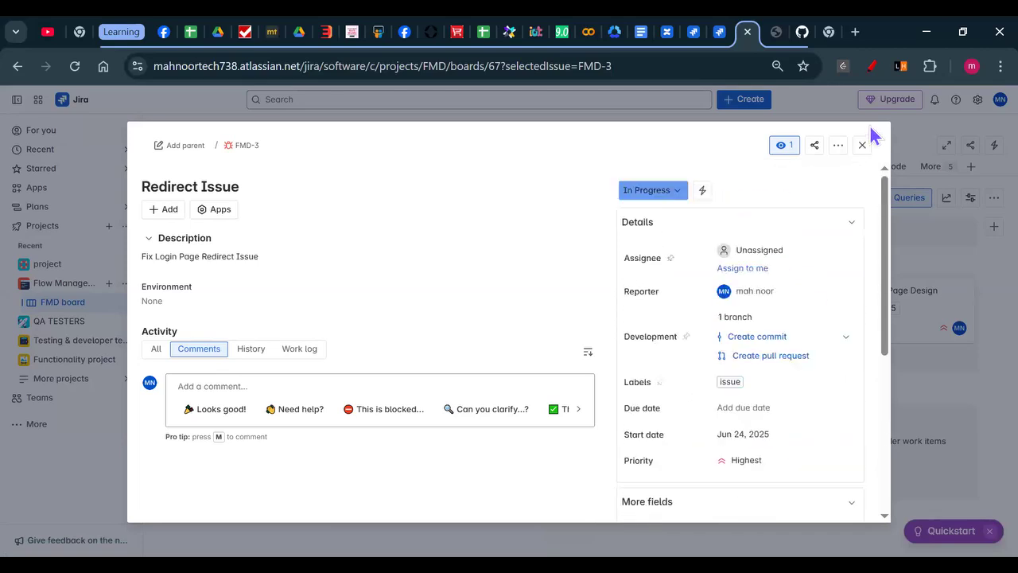
pyautogui.click(862, 146)
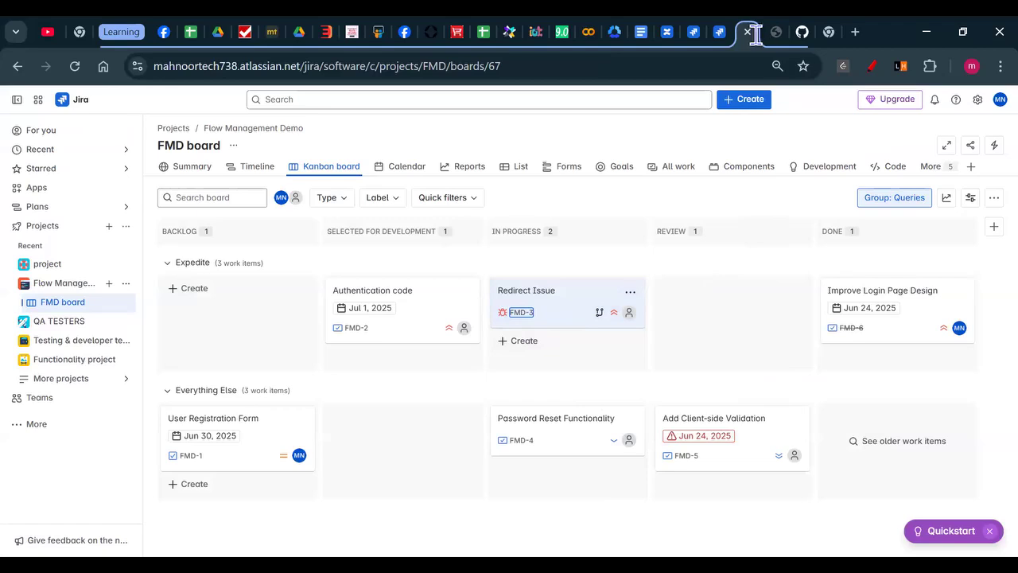
# Switch to GitHub and review the default and active branches of the Sales_dashboard repository
pyautogui.click(802, 33)
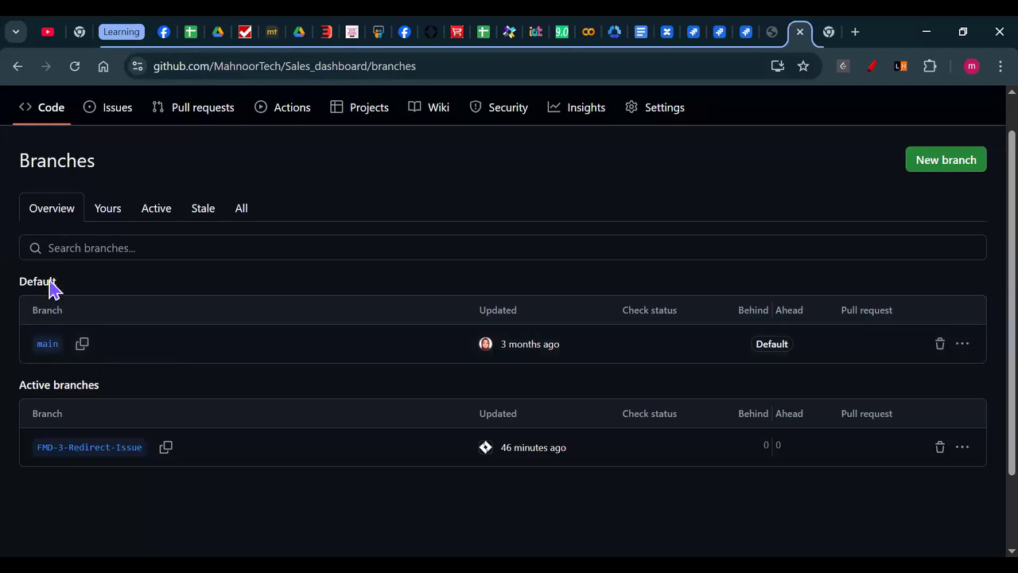
pyautogui.doubleClick(46, 311)
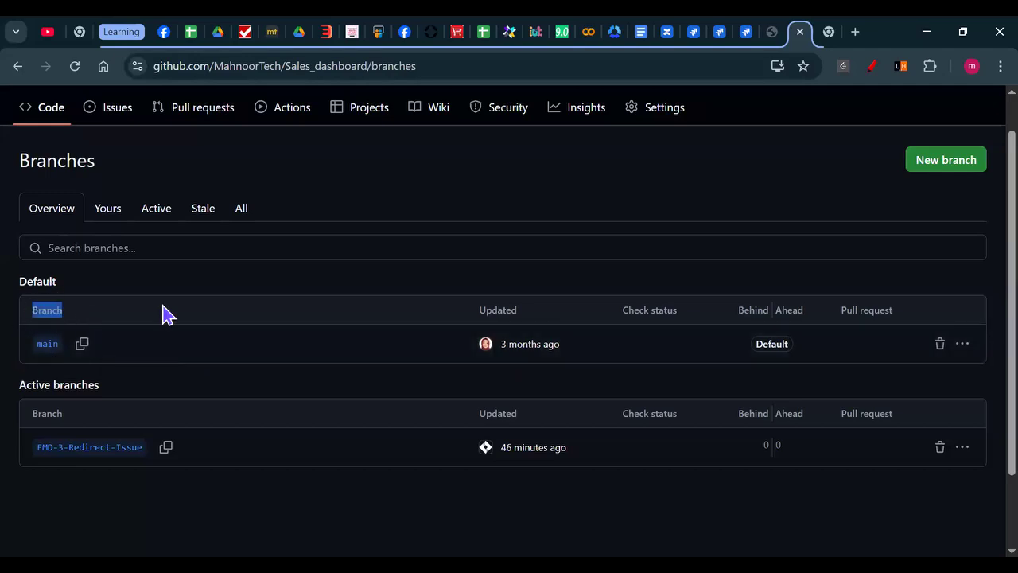
pyautogui.click(692, 355)
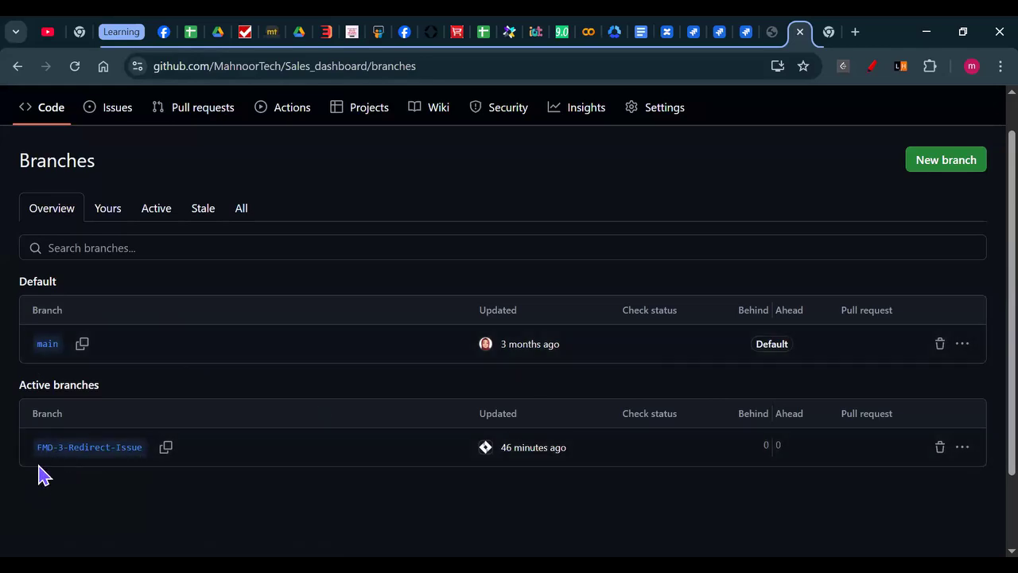
# Examine the FMD-3-Redirect-Issue branch and when it and the main branch were last updated
pyautogui.hotkey('ctrl', 'shift', '3')
pyautogui.moveTo(49, 415); pyautogui.dragTo(91, 473)
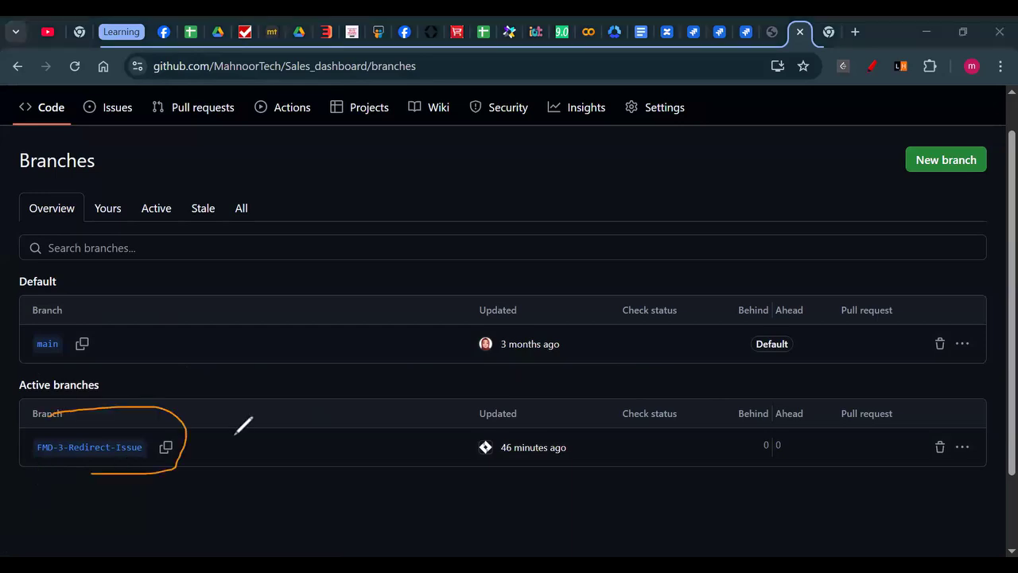
pyautogui.moveTo(461, 471); pyautogui.dragTo(574, 464)
pyautogui.moveTo(572, 426)
pyautogui.mouseDown()
pyautogui.moveTo(446, 431)
pyautogui.moveTo(447, 466)
pyautogui.moveTo(579, 454)
pyautogui.mouseUp()
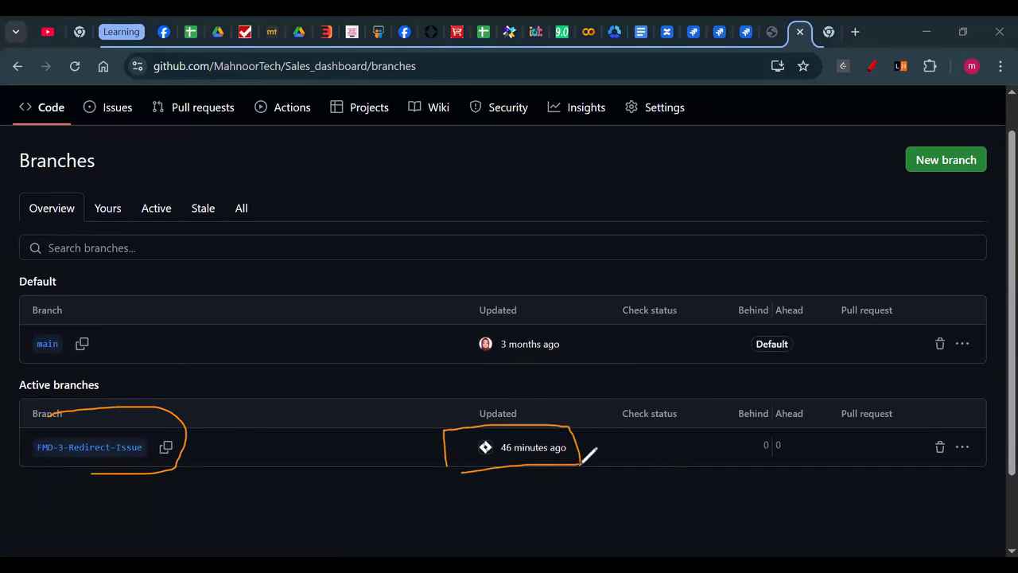
pyautogui.moveTo(587, 356); pyautogui.dragTo(662, 303)
pyautogui.moveTo(691, 373); pyautogui.dragTo(701, 368)
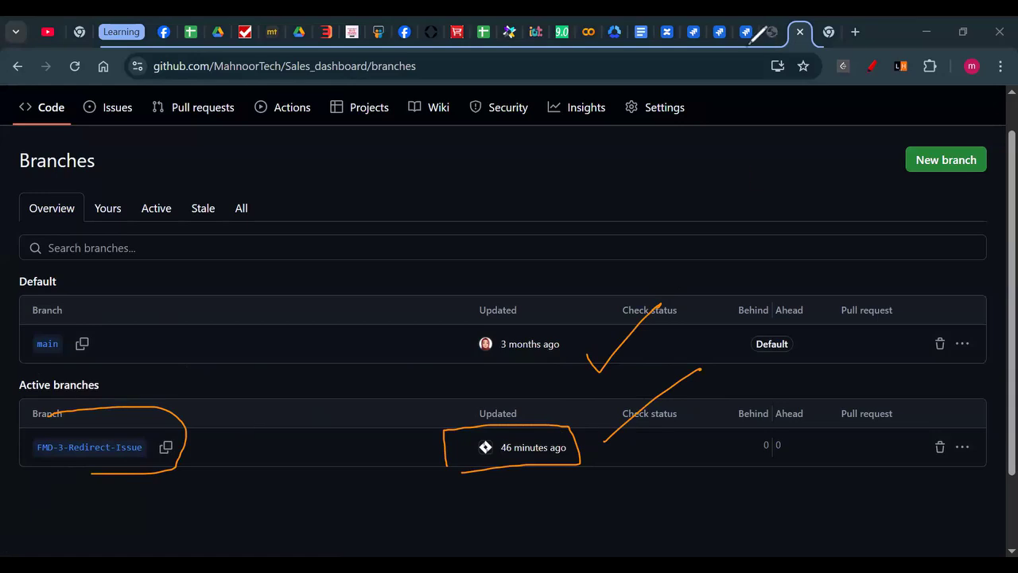
pyautogui.click(10, 548)
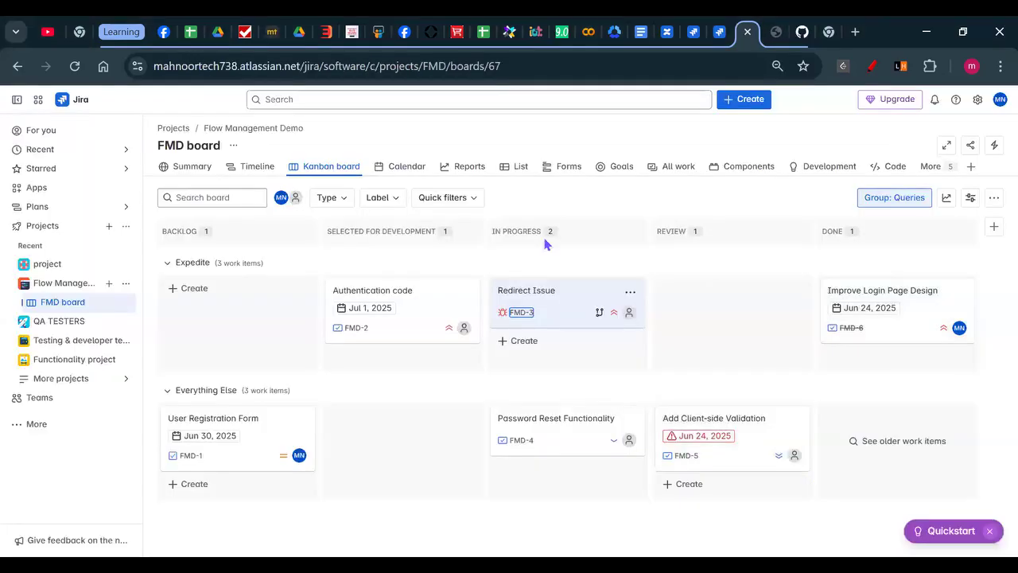
# Switch to Jira and browse the reports available for the Flow Management Demo project, from Agile to Forecast & management
pyautogui.click(467, 180)
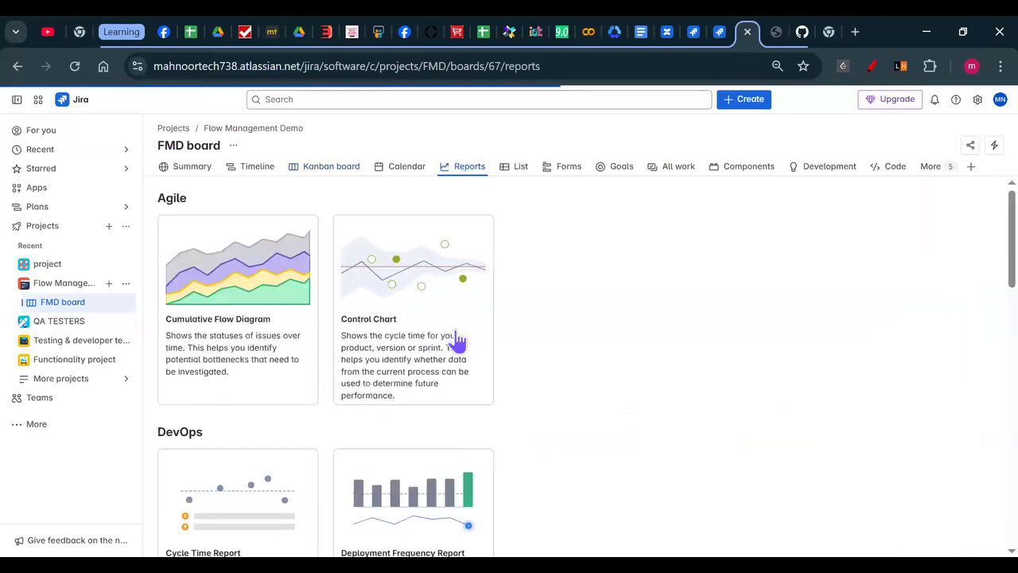
pyautogui.scroll(-1, 457, 341)
pyautogui.scroll(-6, 458, 340)
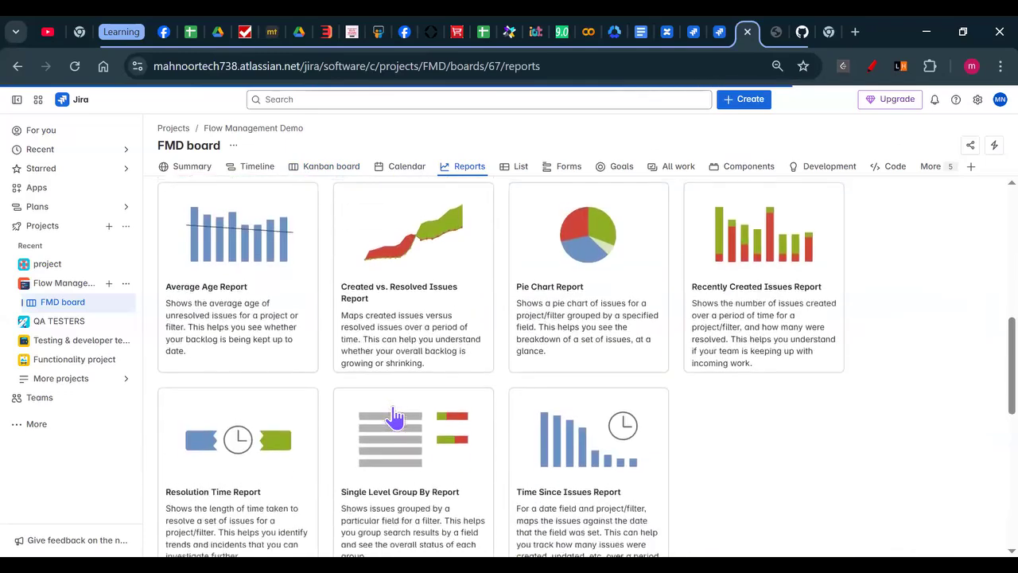
pyautogui.scroll(2, 354, 433)
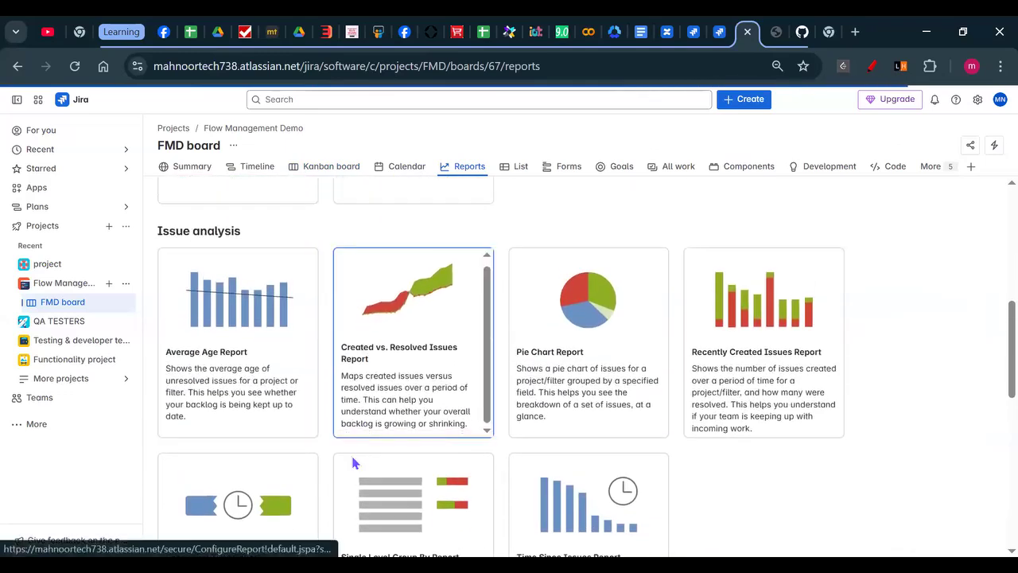
pyautogui.scroll(-3, 354, 463)
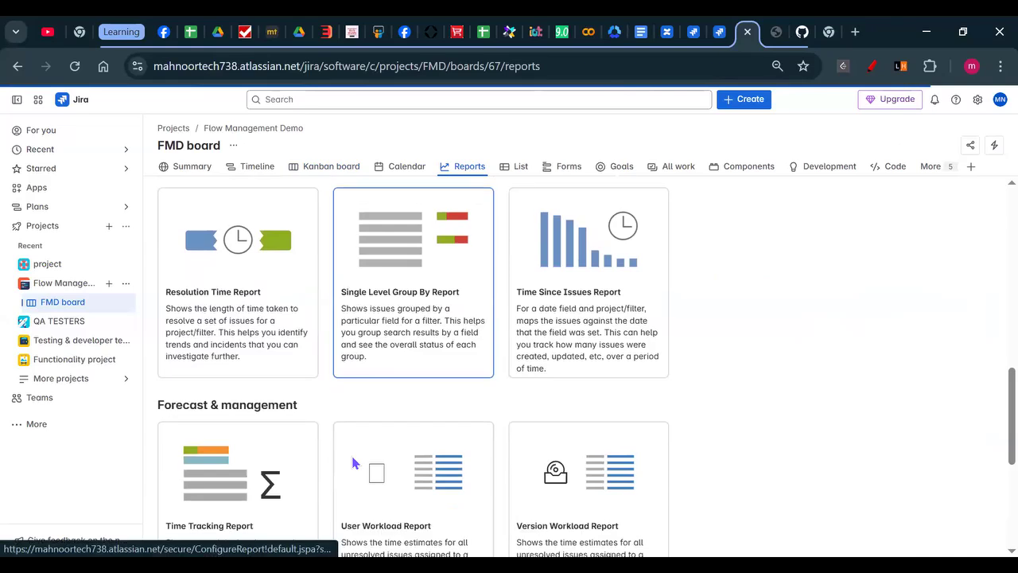
pyautogui.scroll(-4, 354, 357)
pyautogui.scroll(8, 359, 348)
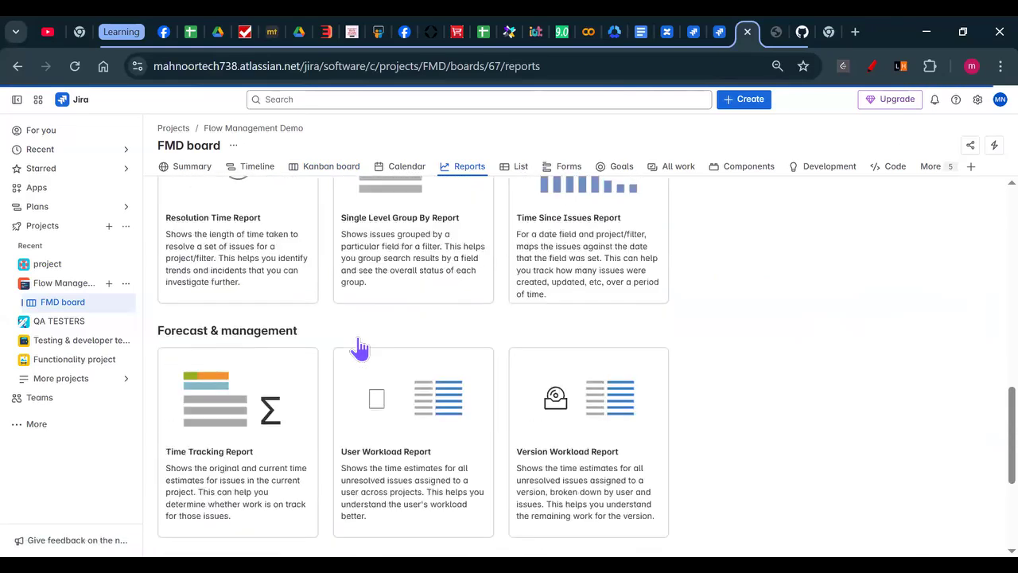
pyautogui.scroll(2, 358, 439)
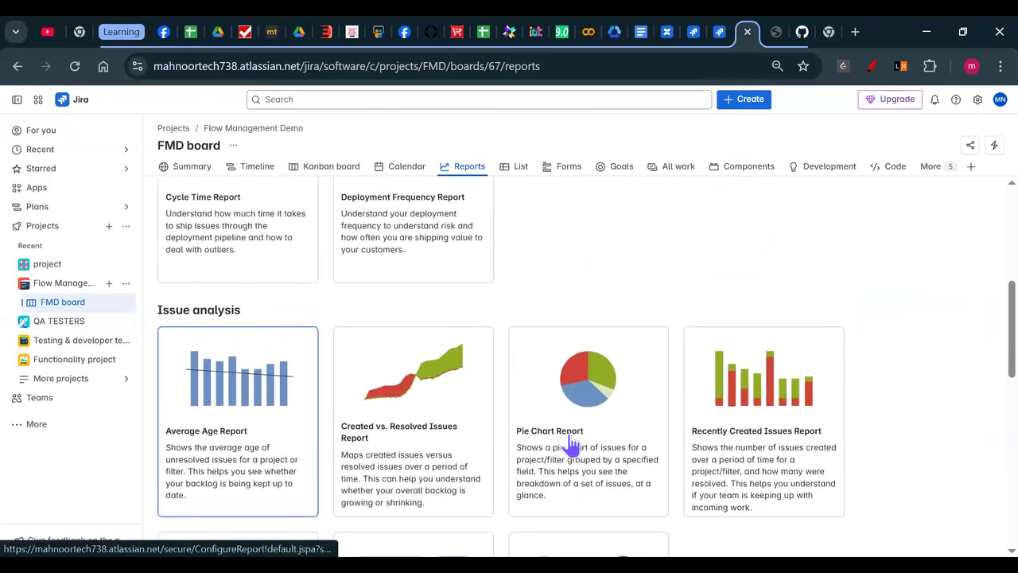
# Generate a Pie Chart Report for the Flow Management Demo project with Priority as the statistic type
pyautogui.click(571, 434)
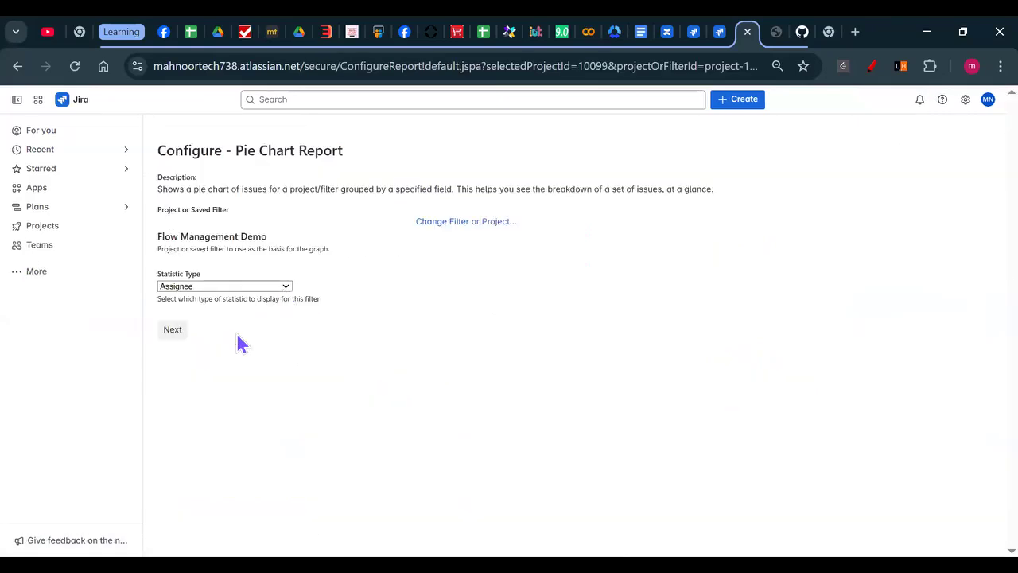
pyautogui.click(239, 286)
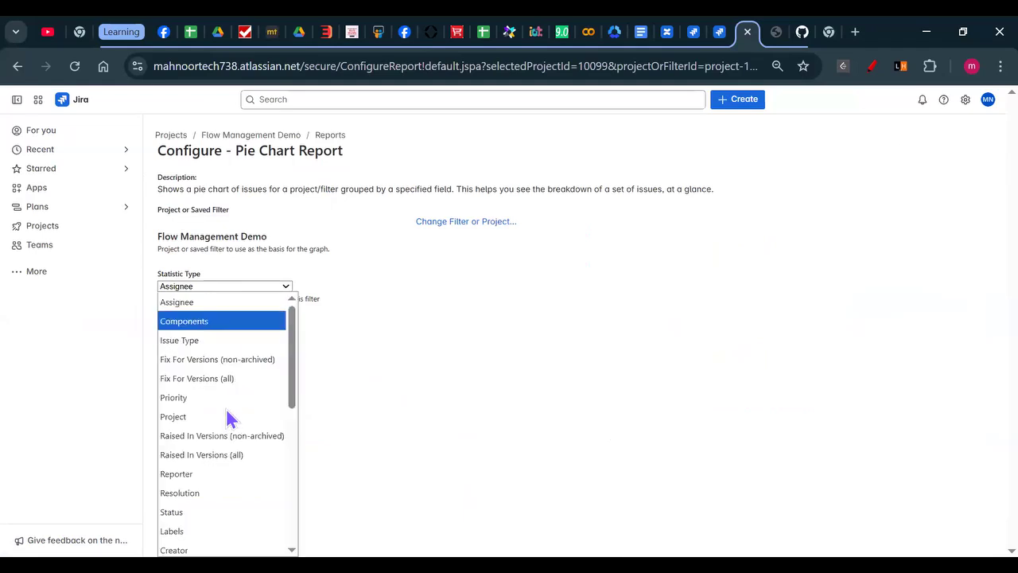
pyautogui.click(173, 331)
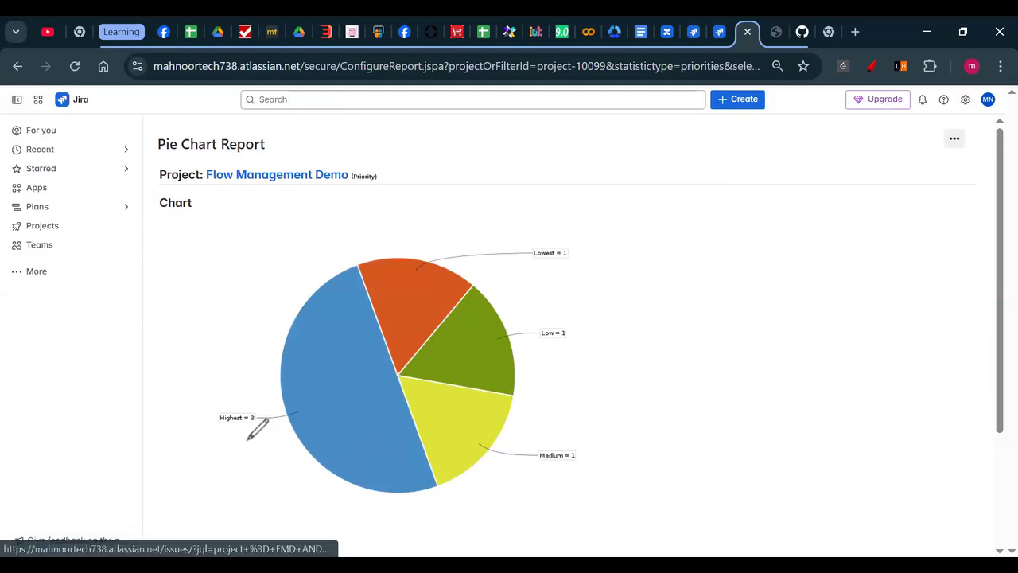
# Examine the pie chart's Highest, Lowest and Low priority slices and the percentages in its data table
pyautogui.moveTo(223, 391)
pyautogui.mouseDown()
pyautogui.moveTo(223, 441)
pyautogui.moveTo(197, 443)
pyautogui.mouseUp()
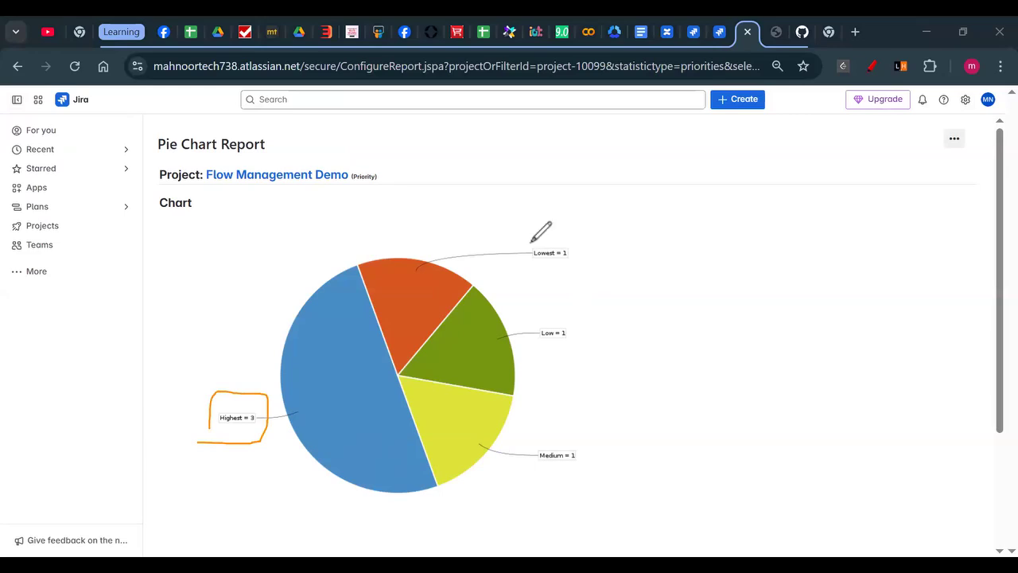
pyautogui.moveTo(537, 267)
pyautogui.mouseDown()
pyautogui.moveTo(602, 218)
pyautogui.moveTo(575, 279)
pyautogui.mouseUp()
pyautogui.moveTo(595, 323); pyautogui.dragTo(525, 312)
pyautogui.moveTo(347, 181)
pyautogui.mouseDown()
pyautogui.moveTo(370, 169)
pyautogui.moveTo(383, 180)
pyautogui.mouseUp()
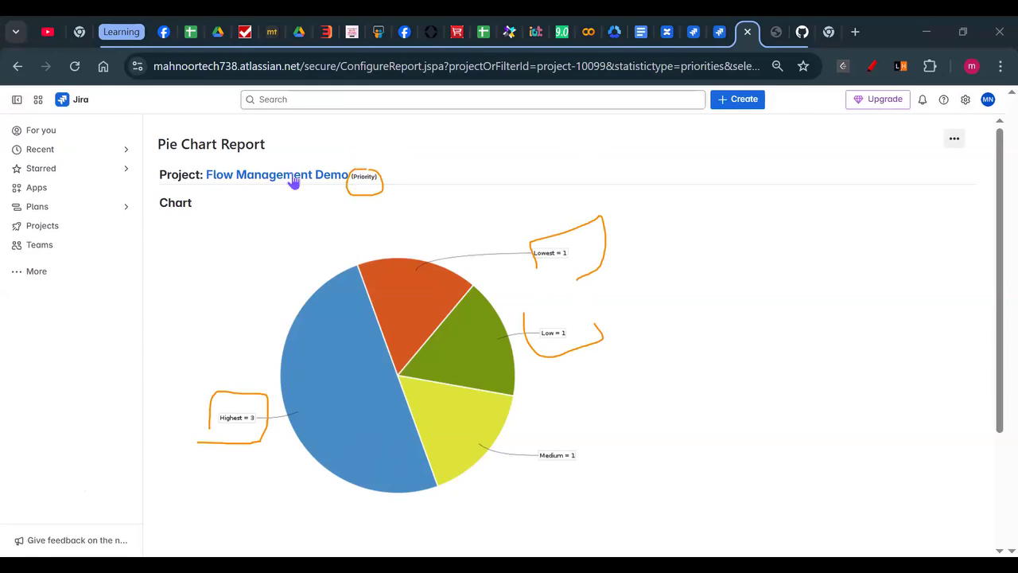
pyautogui.click(247, 152)
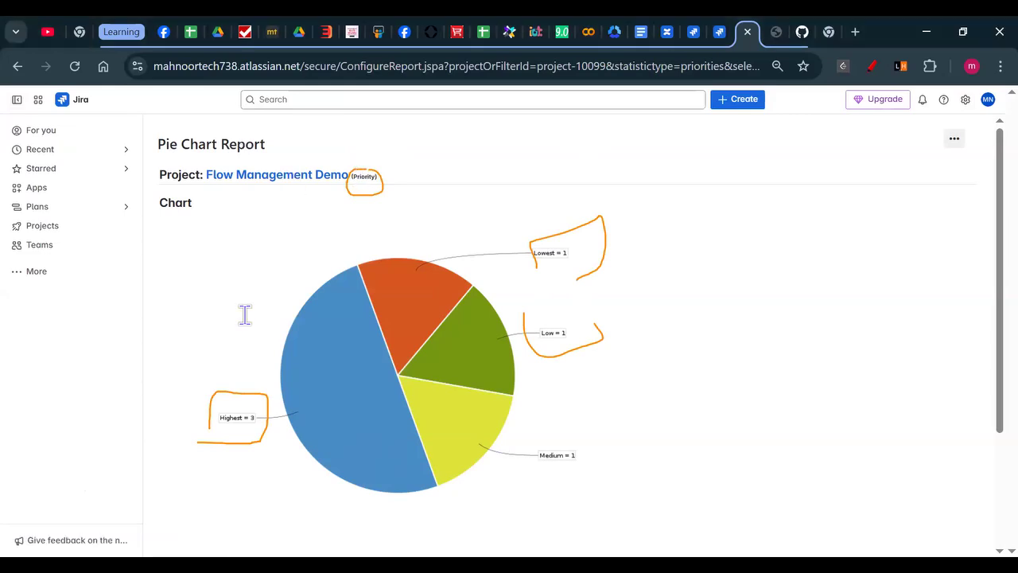
pyautogui.scroll(-2, 820, 485)
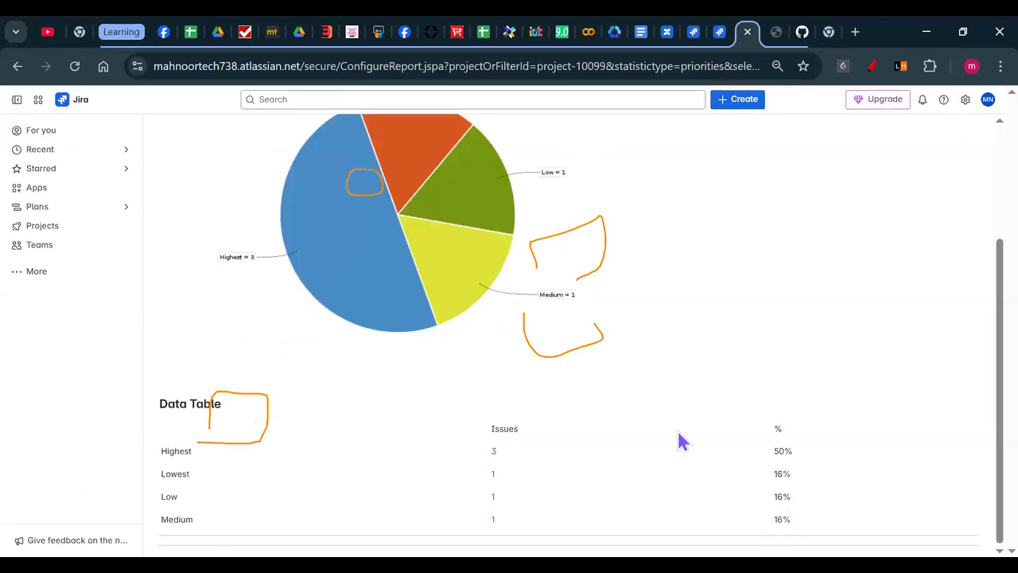
pyautogui.scroll(2, 679, 440)
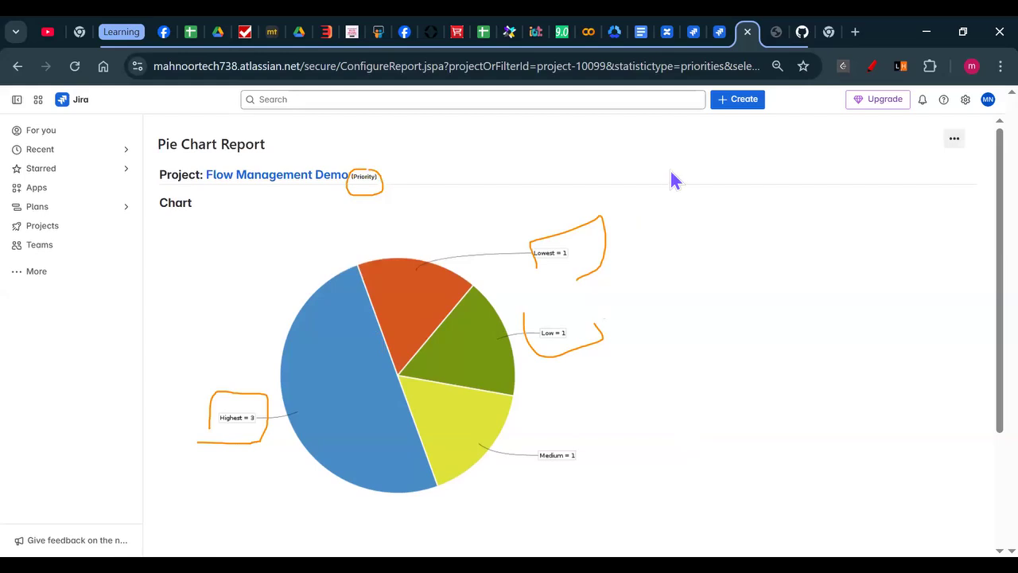
# Open the Flow Management Demo board, then switch to the SQA&PM_Course_Outline document and check the WIP limits topic
pyautogui.click(312, 184)
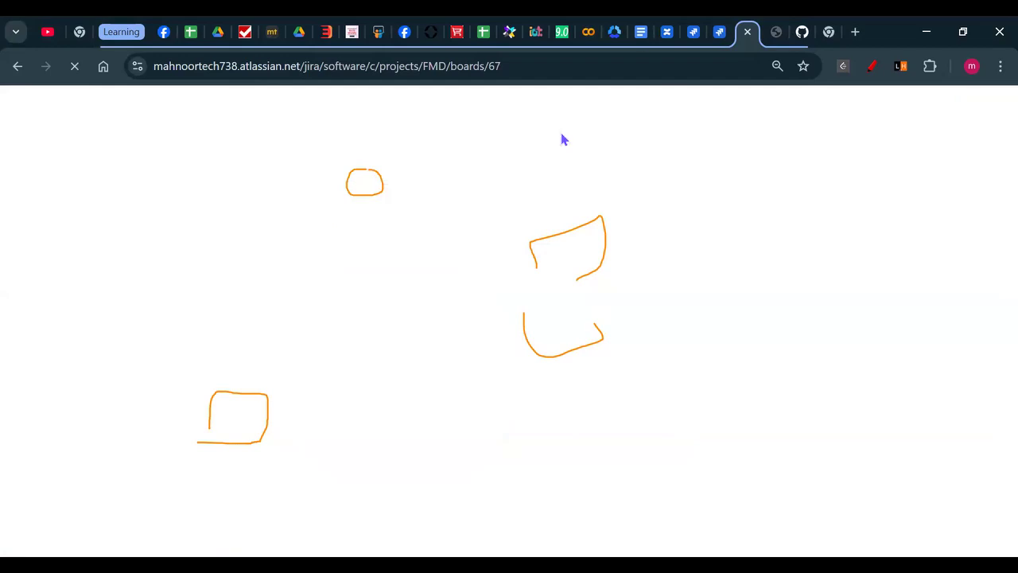
pyautogui.click(645, 37)
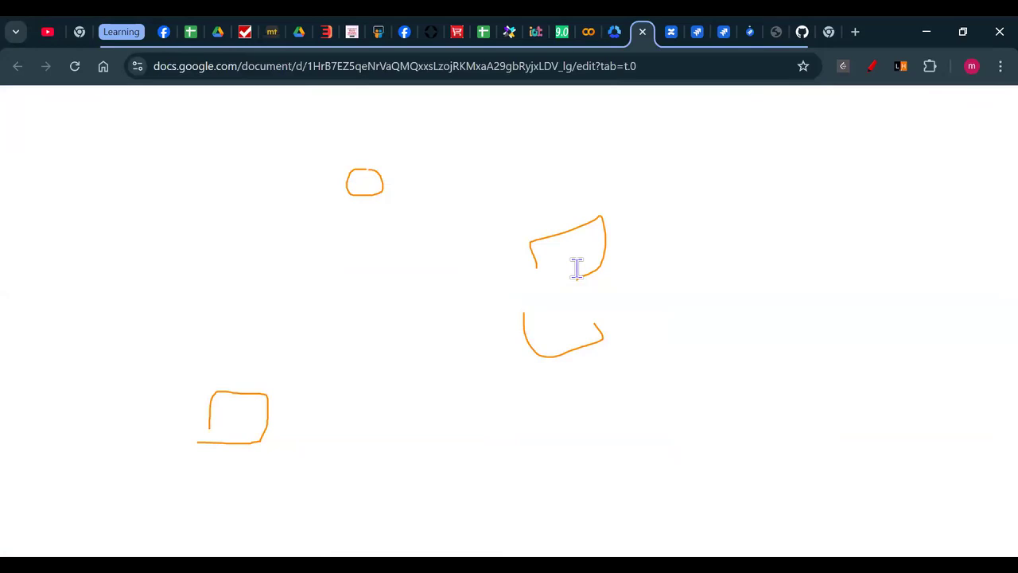
pyautogui.moveTo(479, 312); pyautogui.dragTo(423, 312)
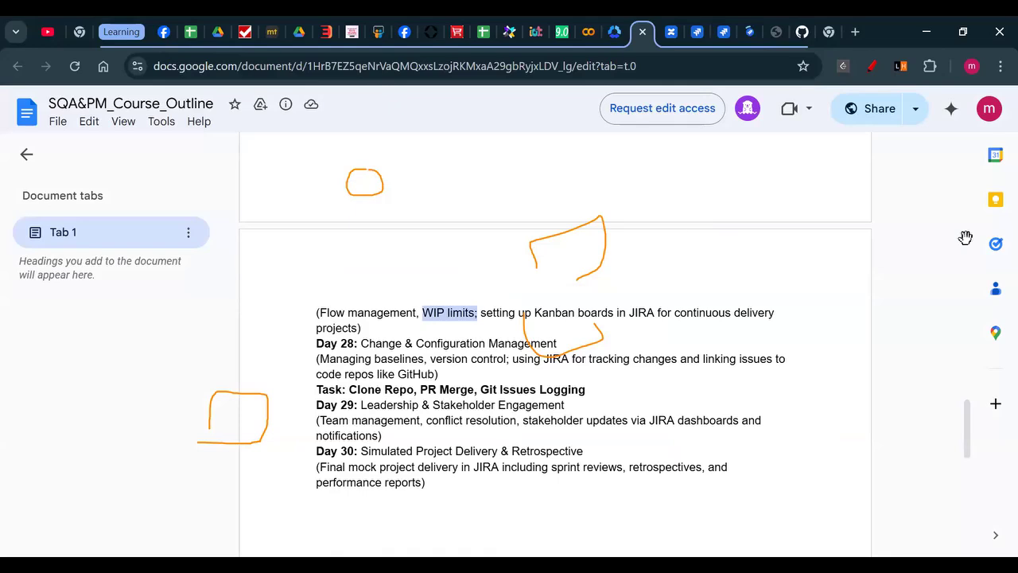
# Switch to the PROJ board in Jira and check its release options
pyautogui.hotkey('ctrl', 'Tab')
pyautogui.hotkey('ctrl', 'Tab')
pyautogui.hotkey('ctrl', 'Tab')
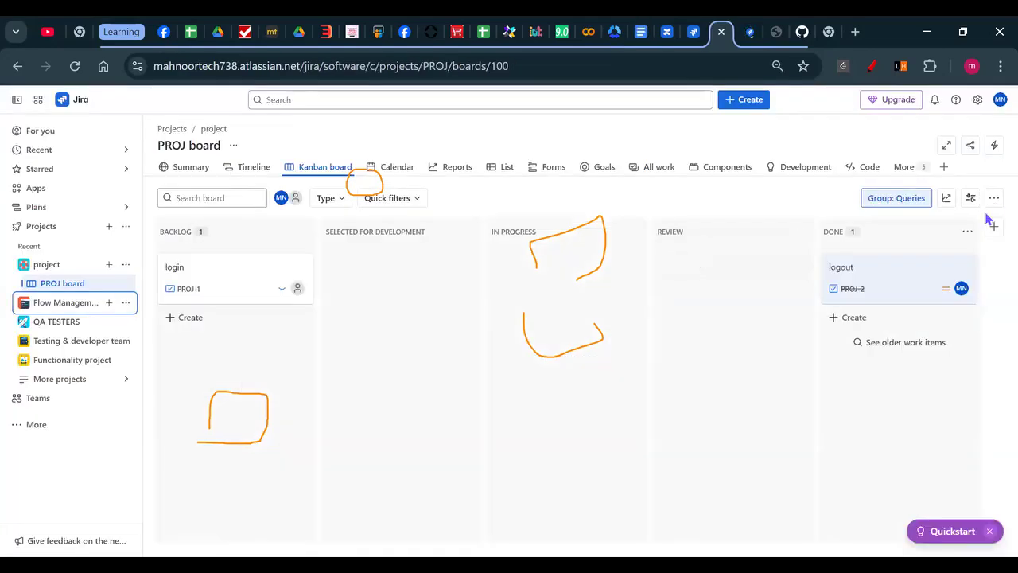
pyautogui.click(994, 198)
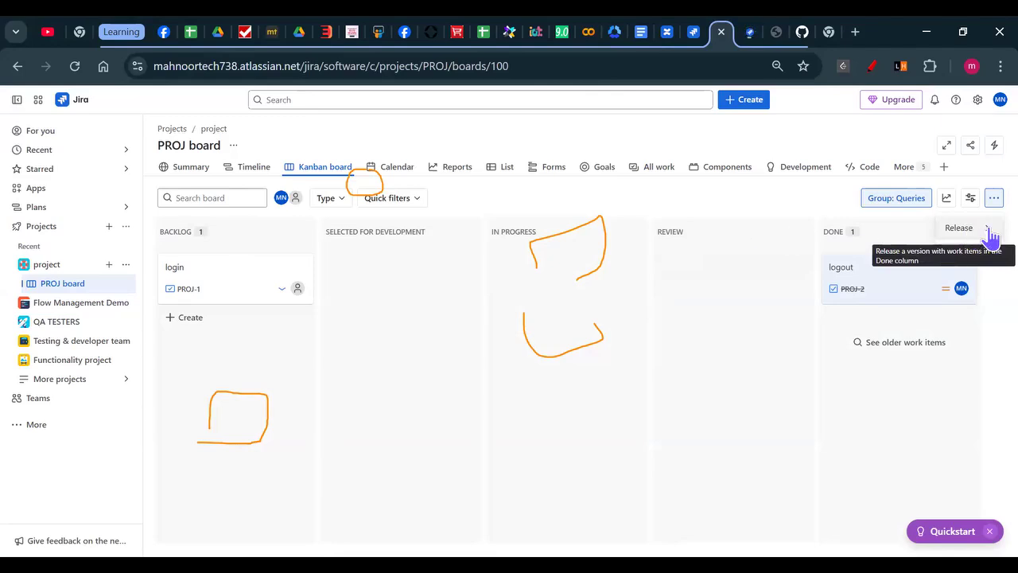
pyautogui.click(960, 235)
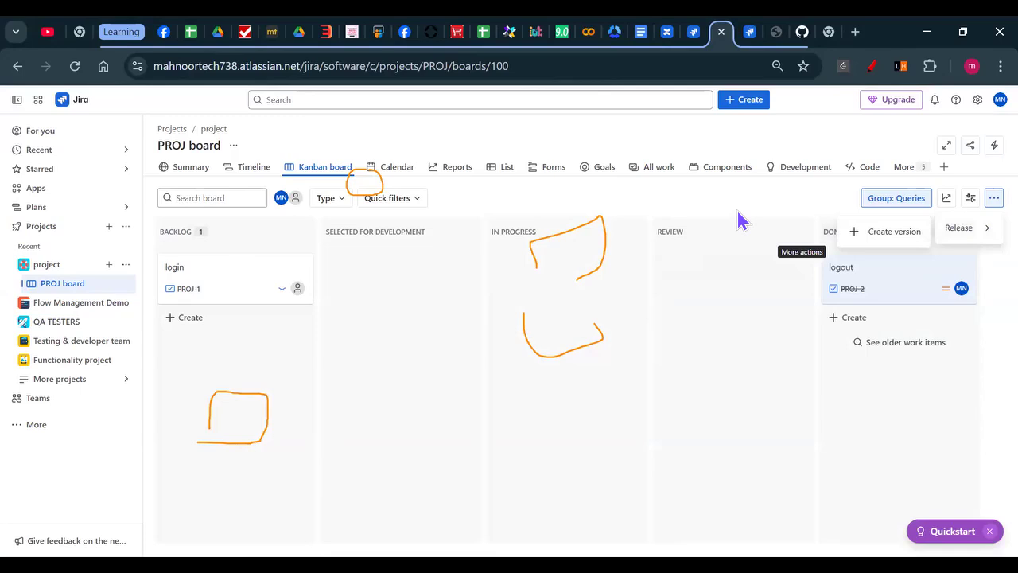
pyautogui.click(692, 278)
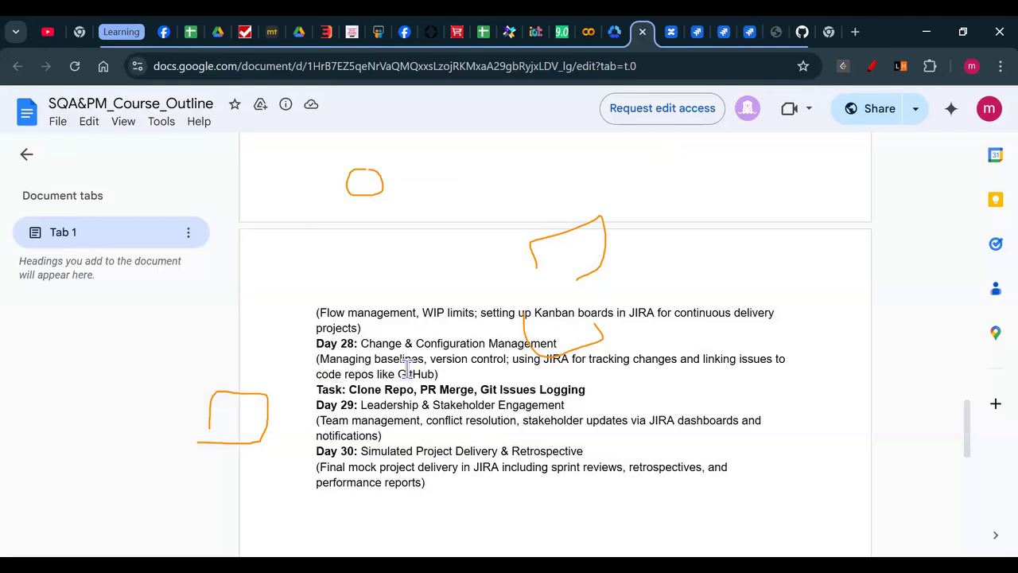
# Examine the Day 28 text on tracking changes and linking issues to code repos in the course outline document
pyautogui.moveTo(342, 374); pyautogui.dragTo(407, 374)
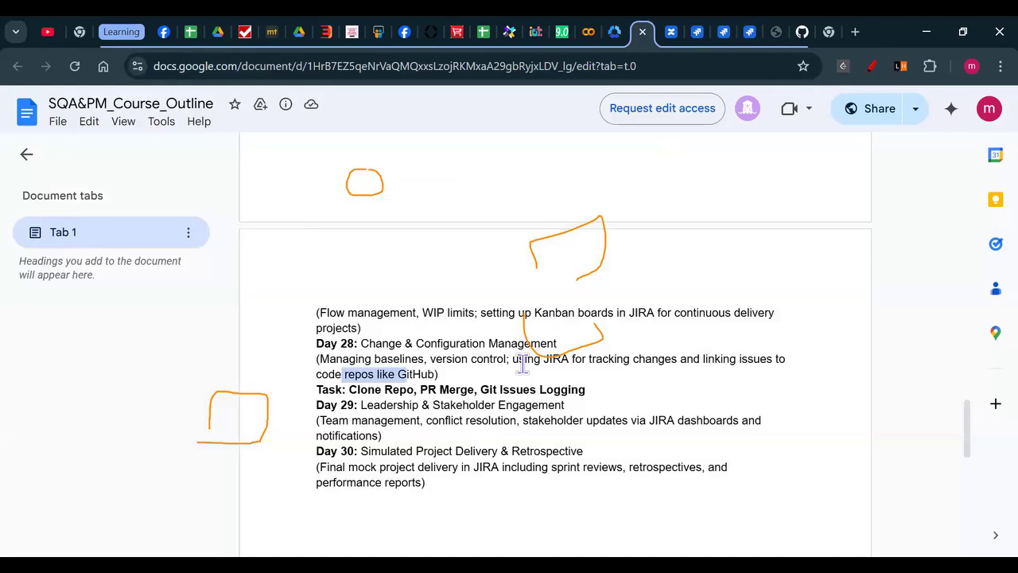
pyautogui.moveTo(562, 362); pyautogui.dragTo(659, 360)
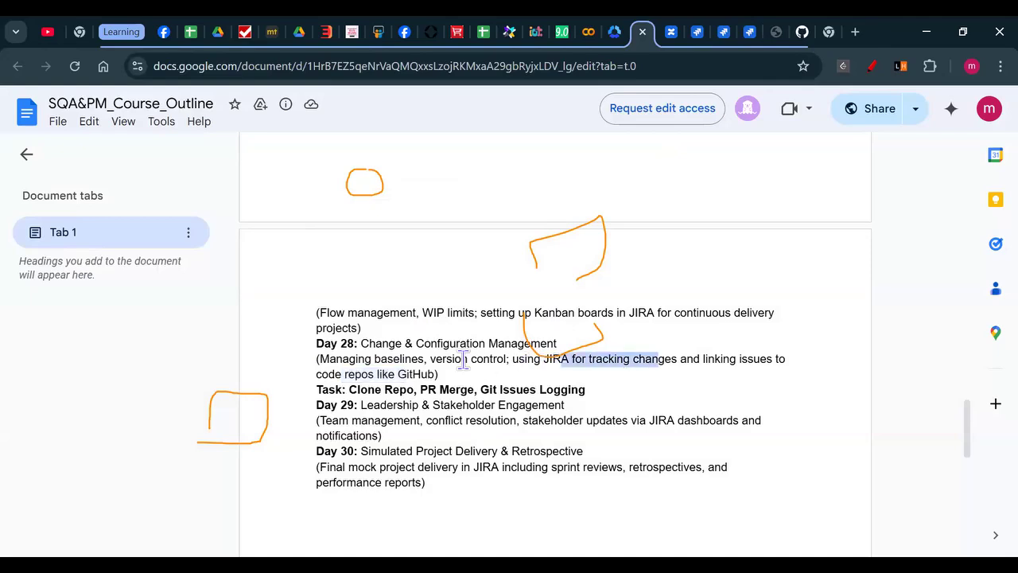
# Release the completed work item from the Flow Management Demo board as a version named "login"
pyautogui.click(991, 201)
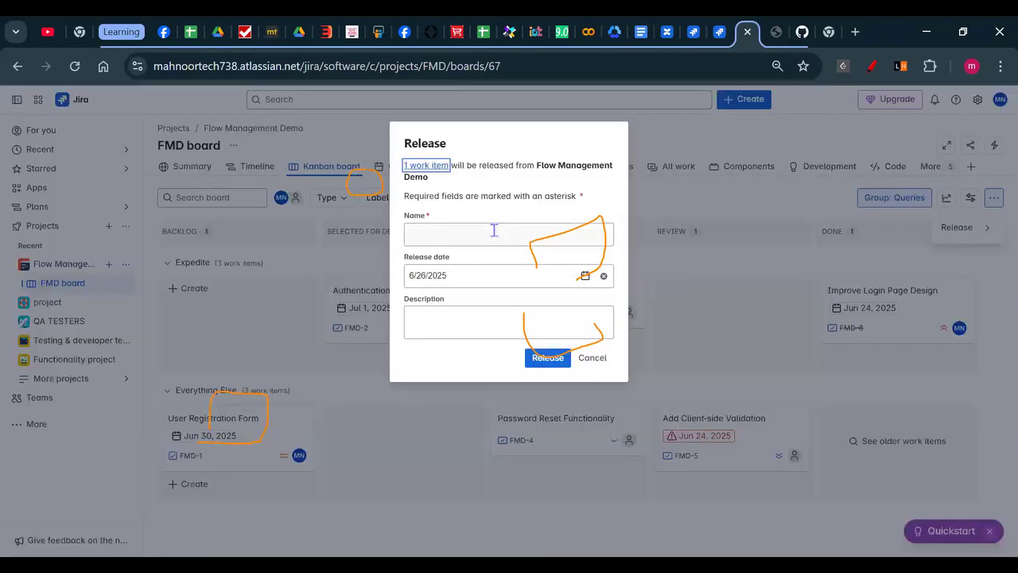
pyautogui.click(494, 233)
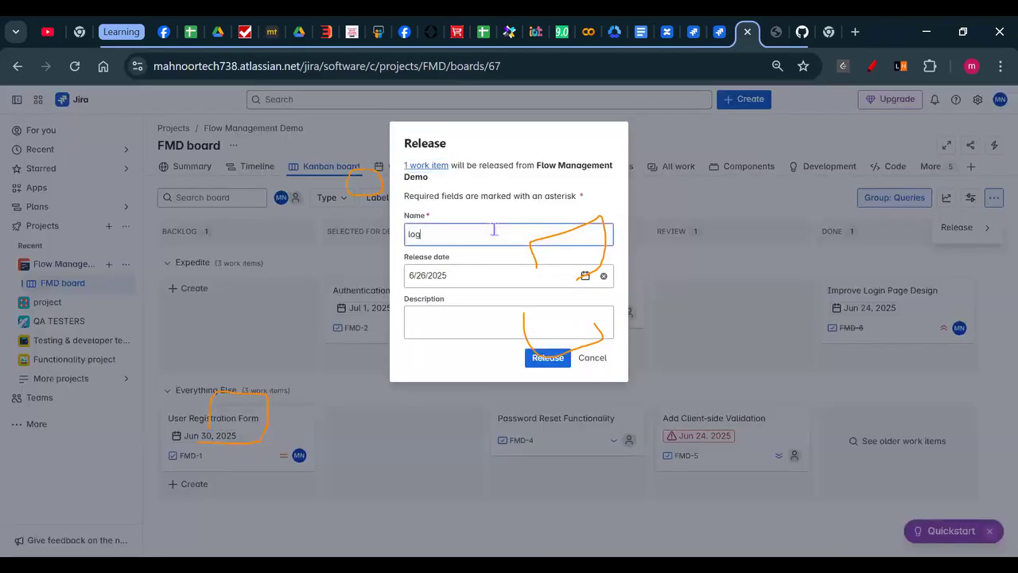
pyautogui.click(547, 359)
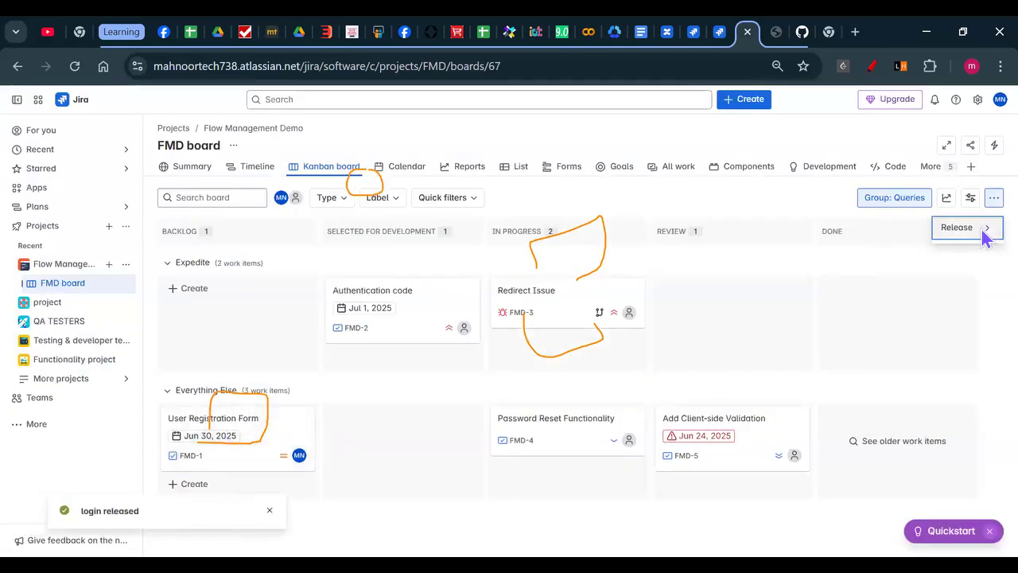
pyautogui.rightClick(984, 271)
pyautogui.press('Escape')
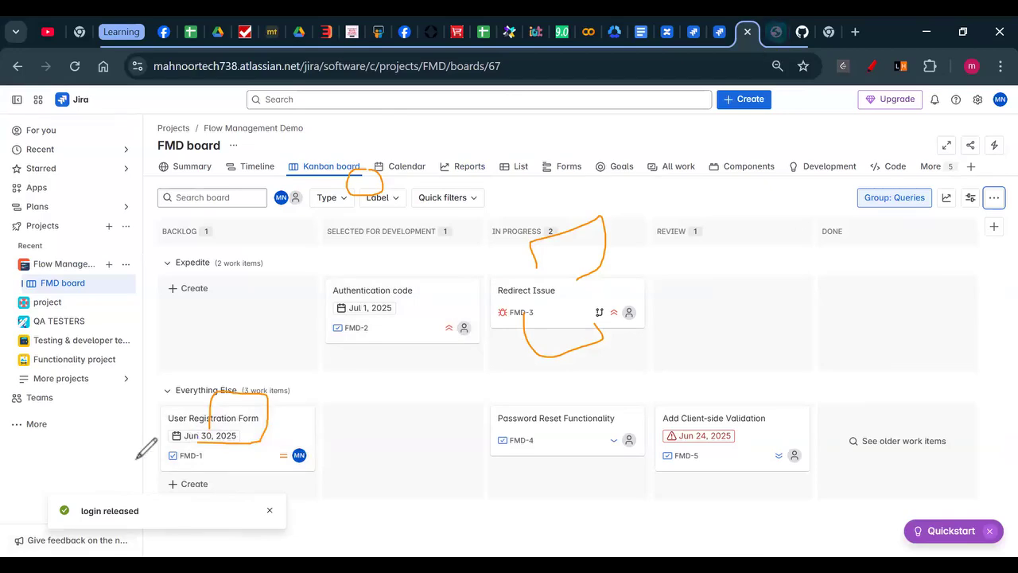
# Switch to the course outline document and review the Kanban flow management topics and the Day 28 entry
pyautogui.click(663, 286)
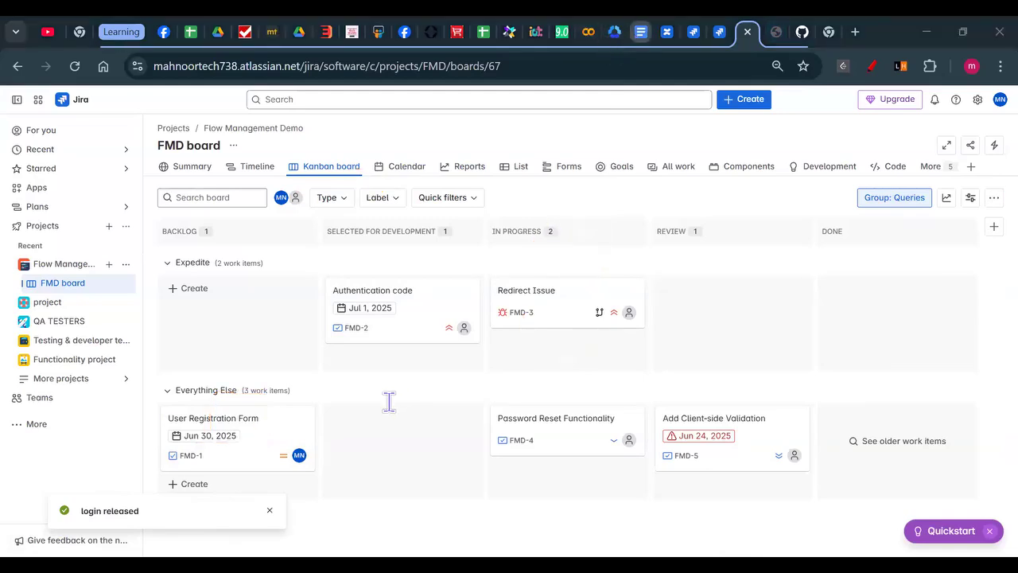
pyautogui.moveTo(317, 359); pyautogui.dragTo(461, 359)
pyautogui.moveTo(351, 317); pyautogui.dragTo(419, 343)
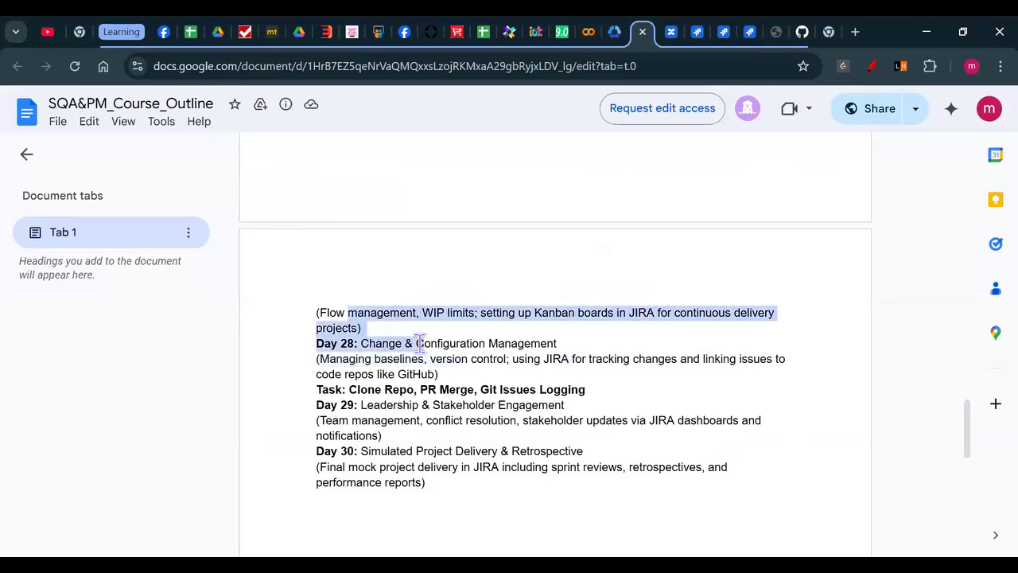
# Switch back to Jira and view the PROJ board followed by the Flow Management Demo board
pyautogui.click(724, 32)
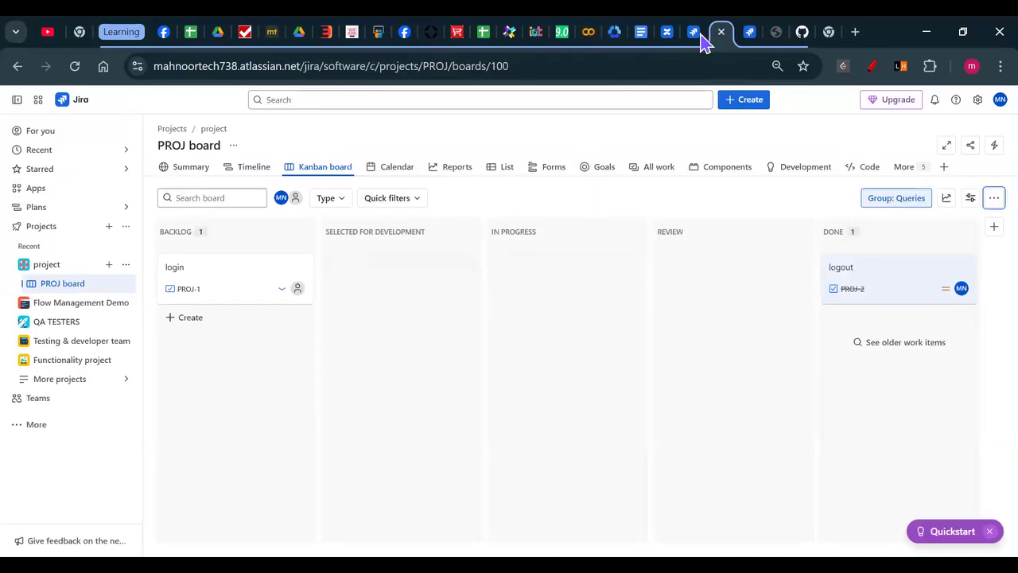
pyautogui.hotkey('ctrl', 'Tab')
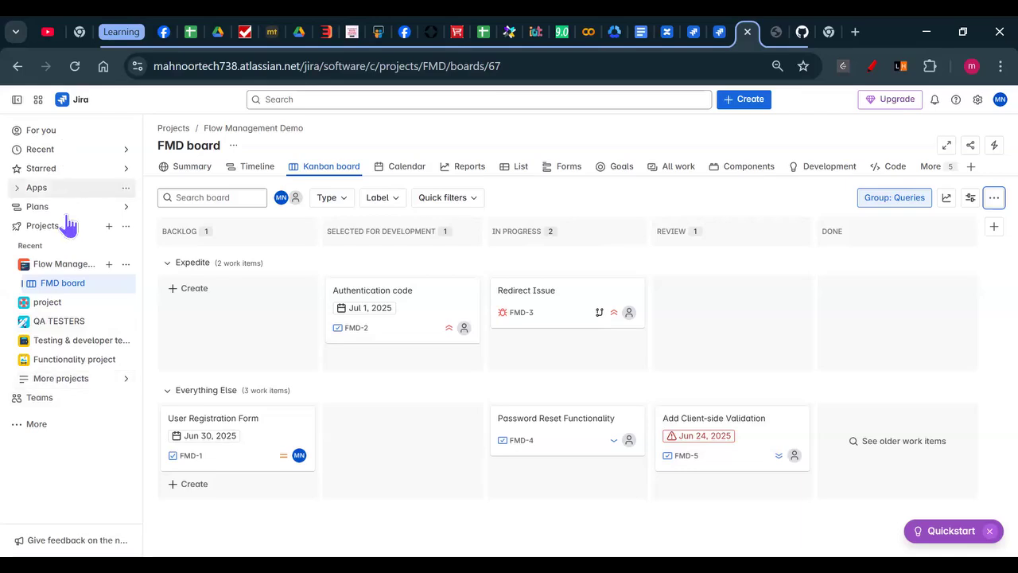
# Open the list of all dashboards and view the Default dashboard
pyautogui.click(56, 429)
pyautogui.click(50, 344)
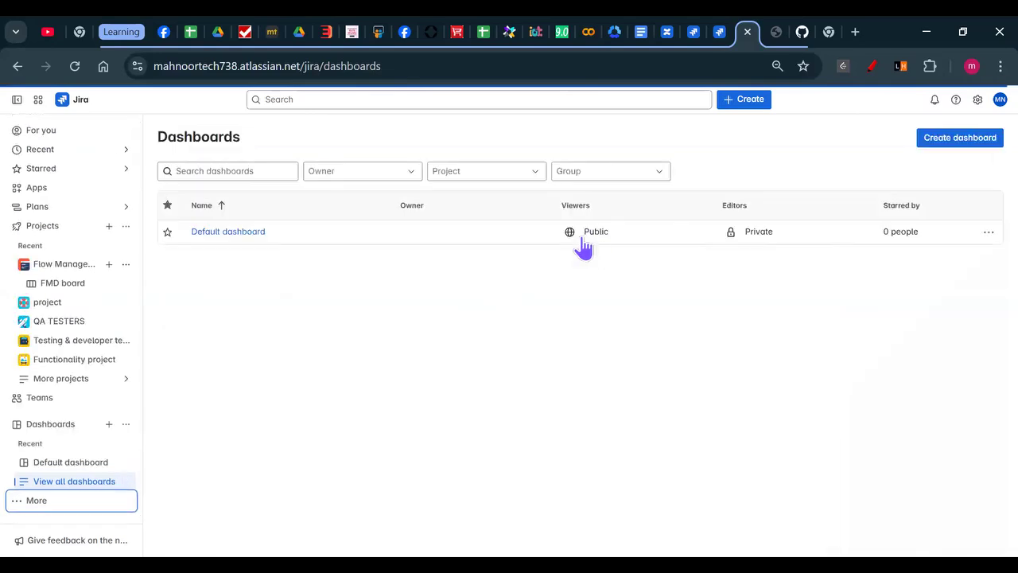
pyautogui.click(770, 236)
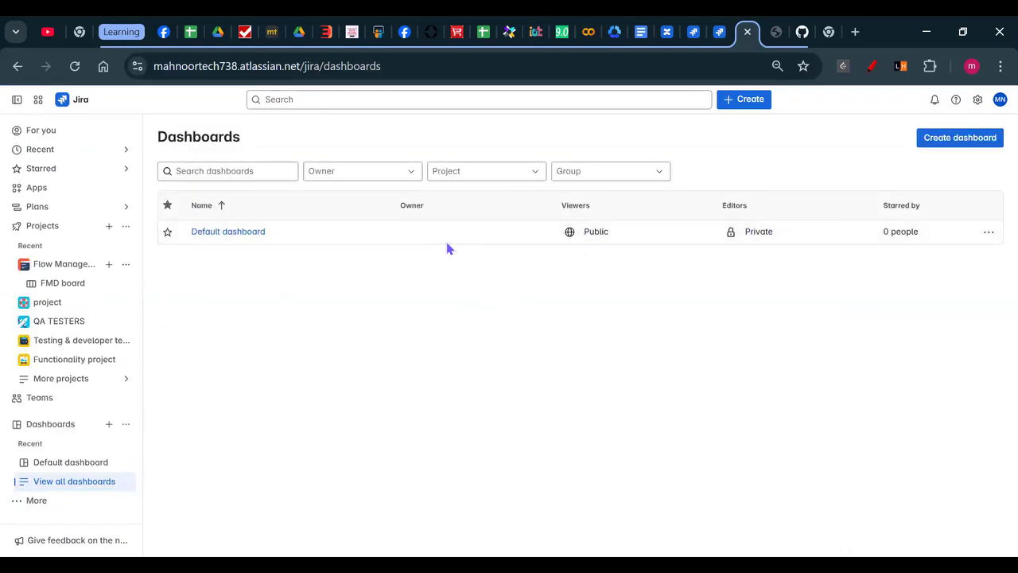
pyautogui.click(243, 239)
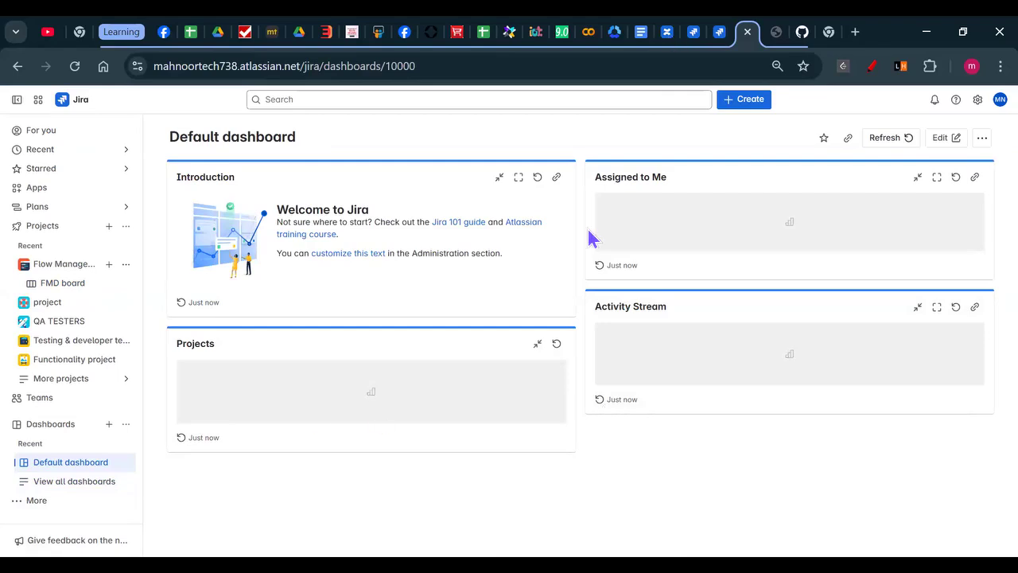
# Switch to the PROJ board's browser tab, review the For you page and view all Jira projects
pyautogui.click(675, 33)
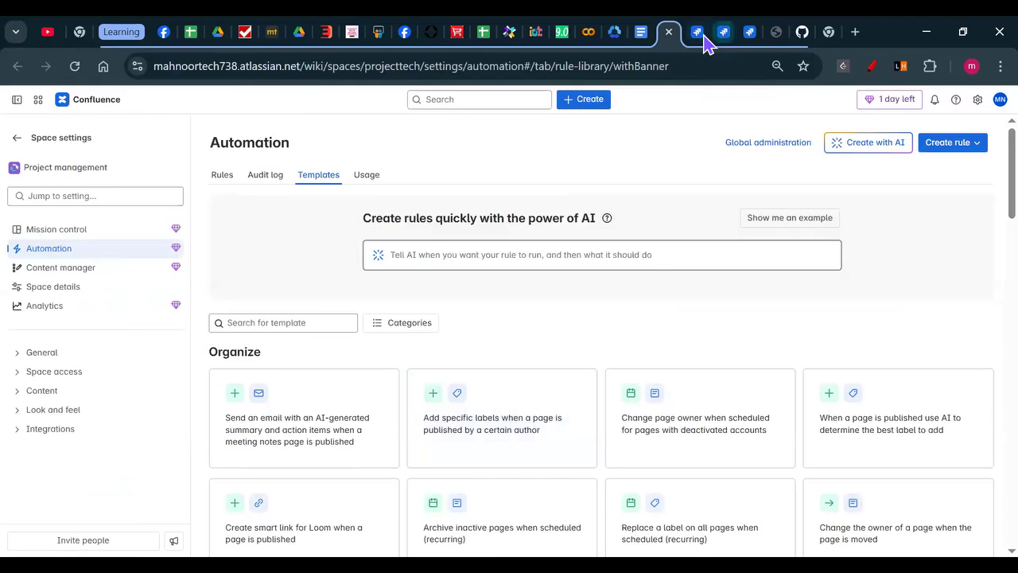
pyautogui.click(704, 36)
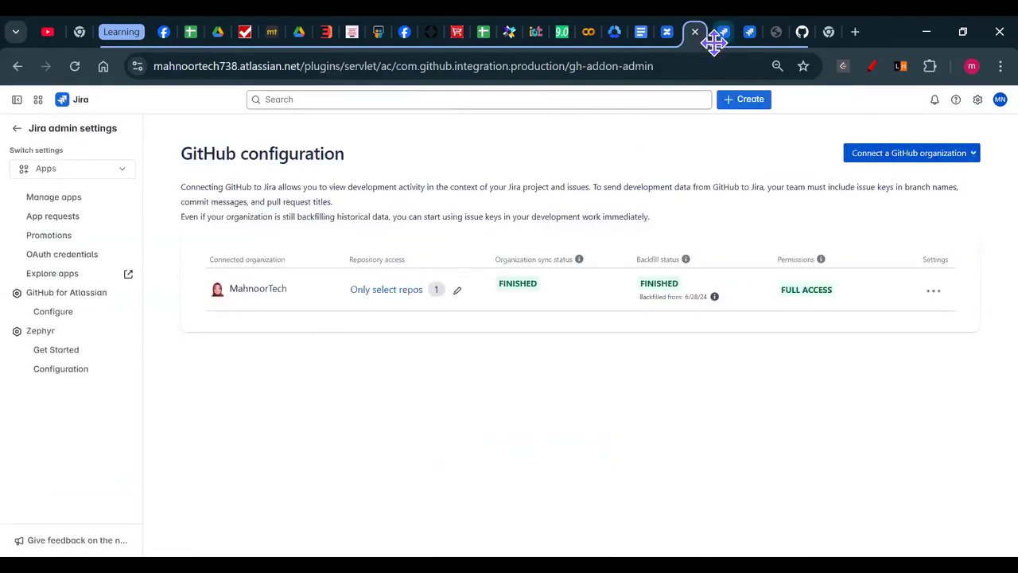
pyautogui.hotkey('ctrl', 'Tab')
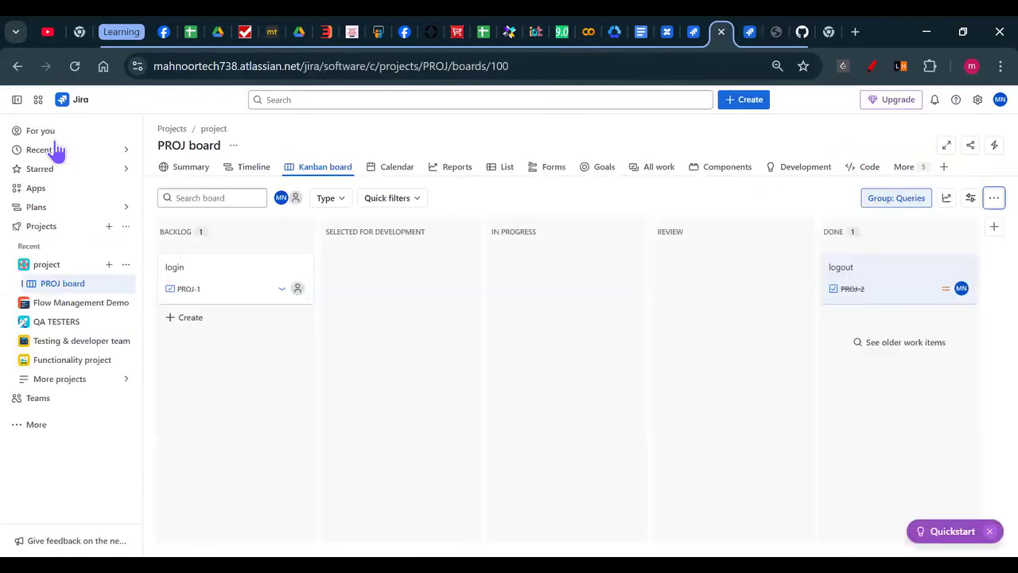
pyautogui.click(51, 135)
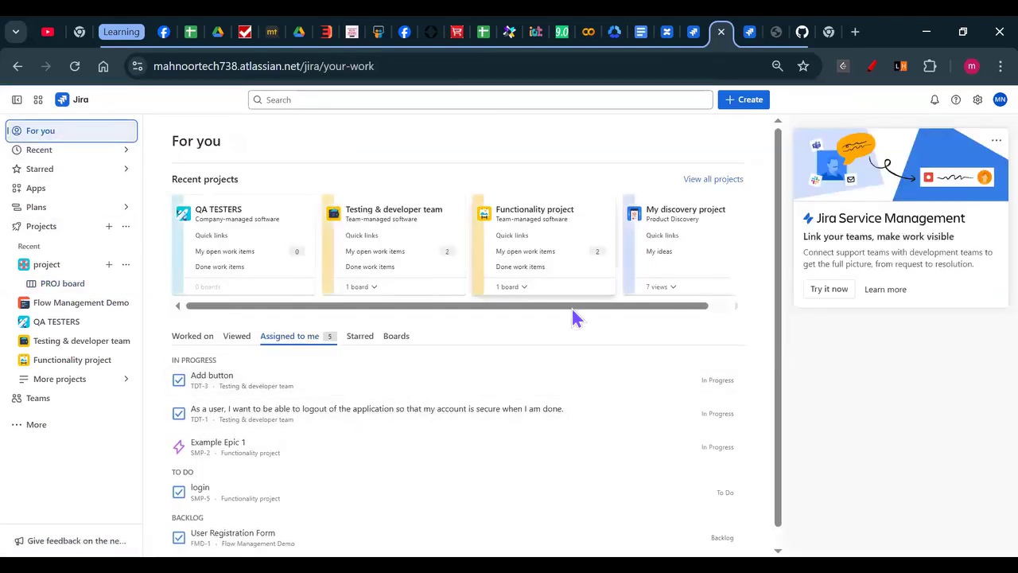
pyautogui.scroll(-1, 450, 432)
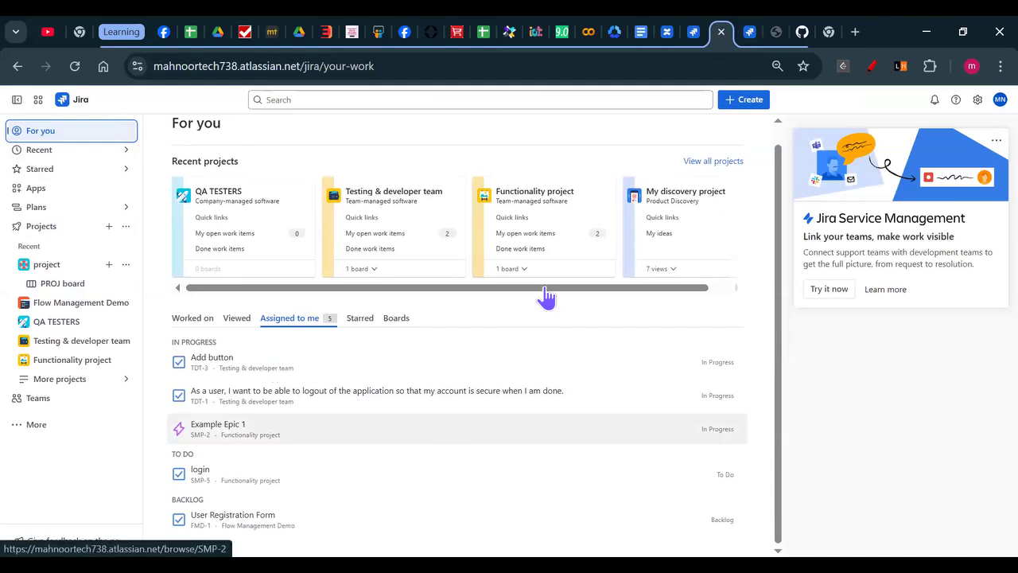
pyautogui.scroll(1, 682, 249)
pyautogui.click(732, 180)
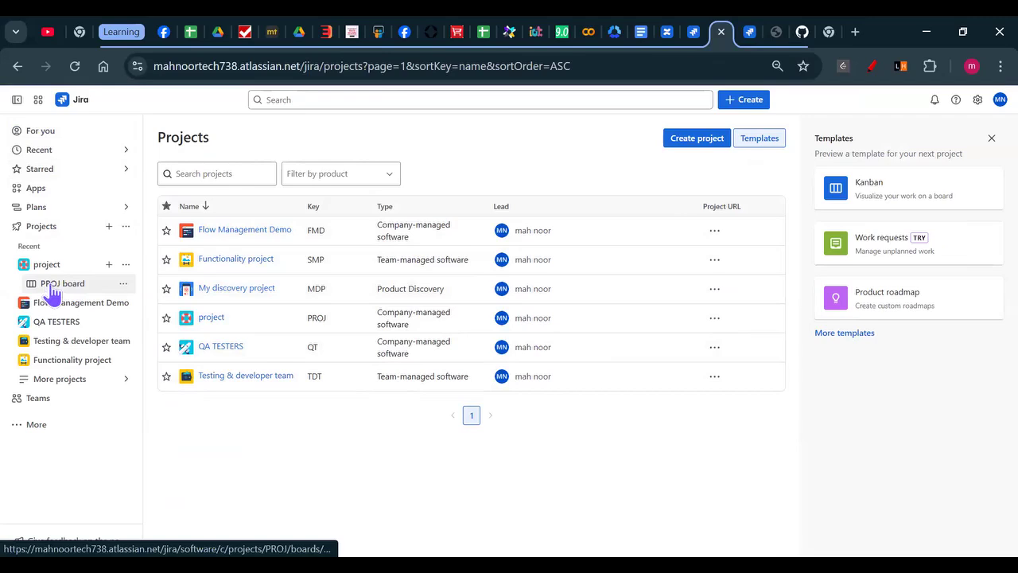
# Return to the PROJ board and view its Kanban columns
pyautogui.click(98, 284)
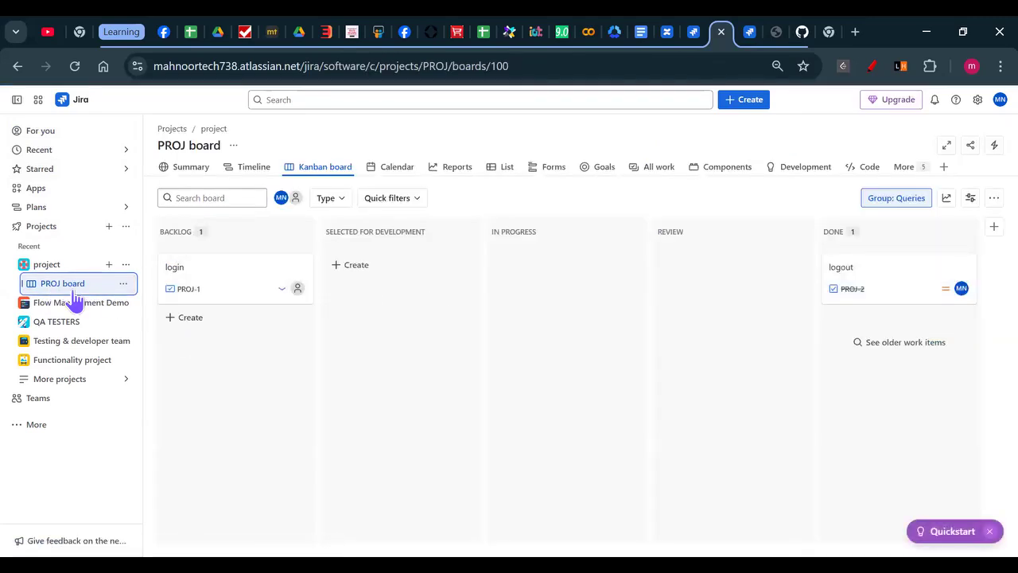
pyautogui.click(24, 265)
pyautogui.click(24, 266)
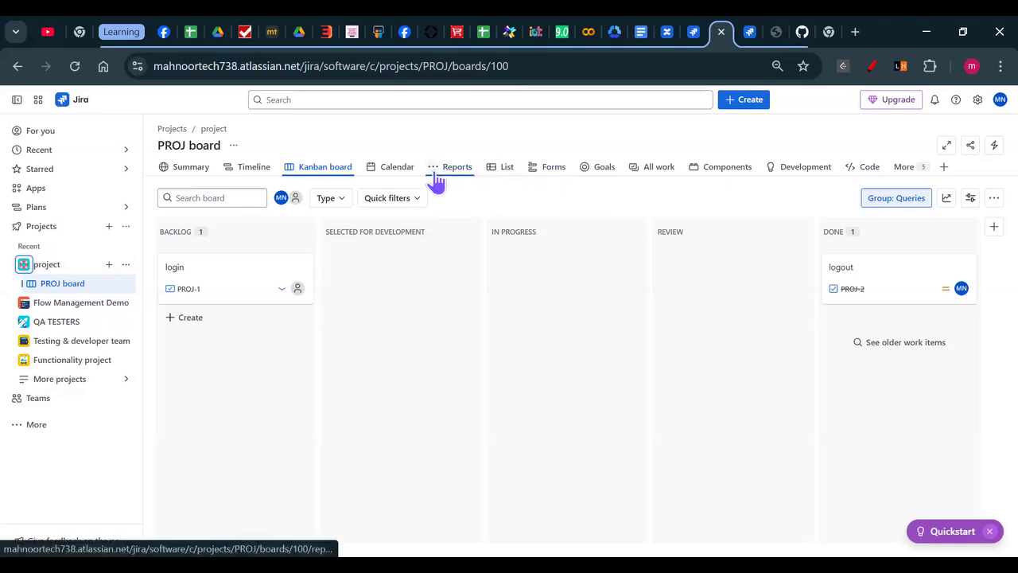
pyautogui.click(180, 177)
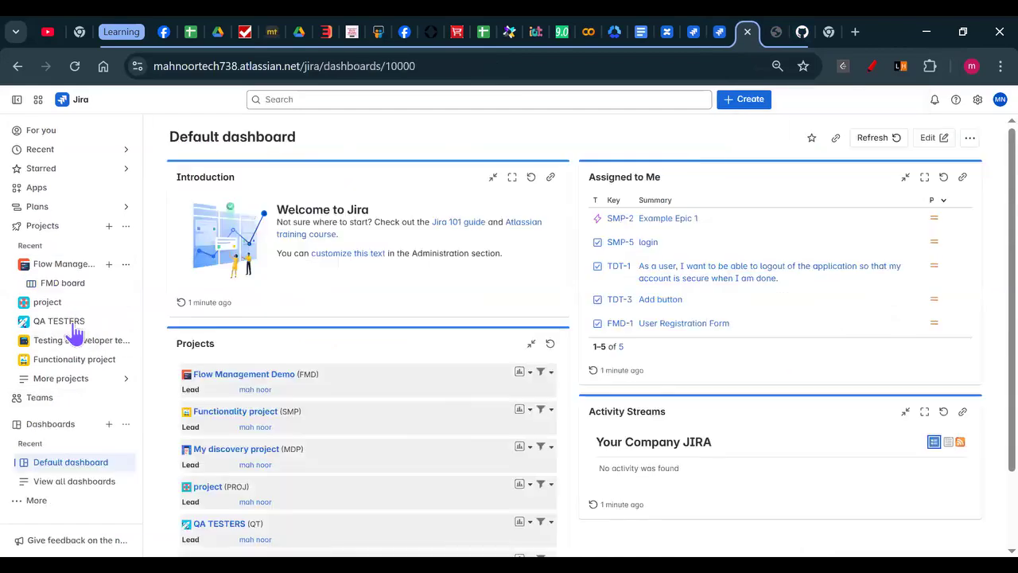
# Go back to the Default dashboard, open the Flow Management Demo project from it and show the project's Summary
pyautogui.hotkey('ctrl', 'Tab')
pyautogui.click(63, 269)
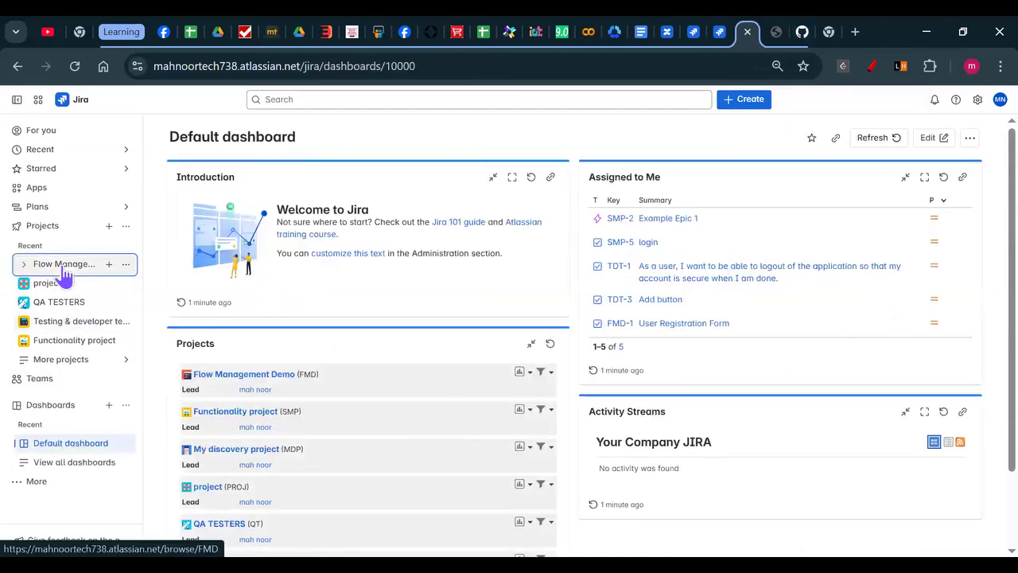
pyautogui.click(63, 268)
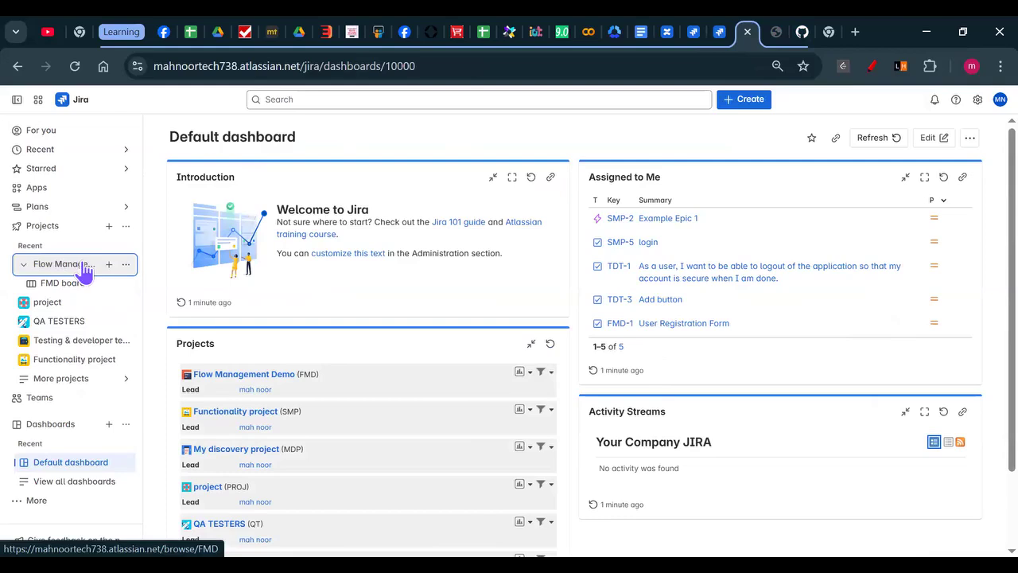
pyautogui.click(80, 268)
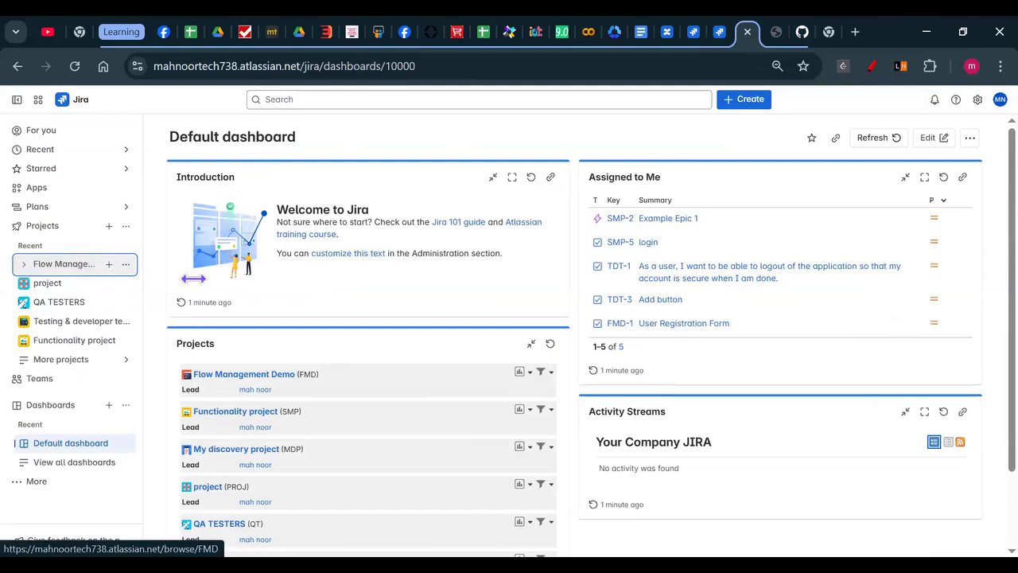
pyautogui.click(48, 271)
pyautogui.click(275, 376)
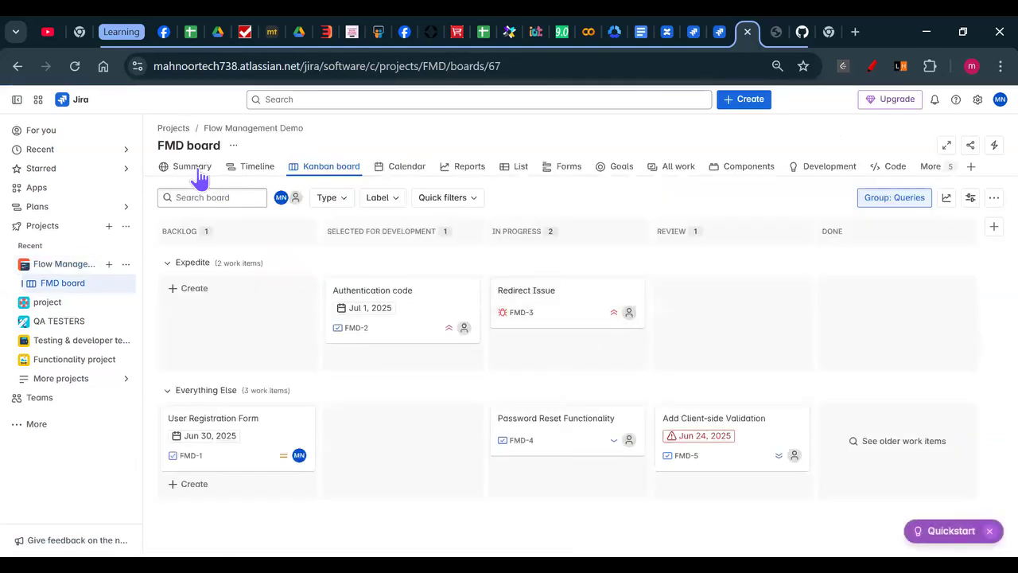
pyautogui.click(195, 168)
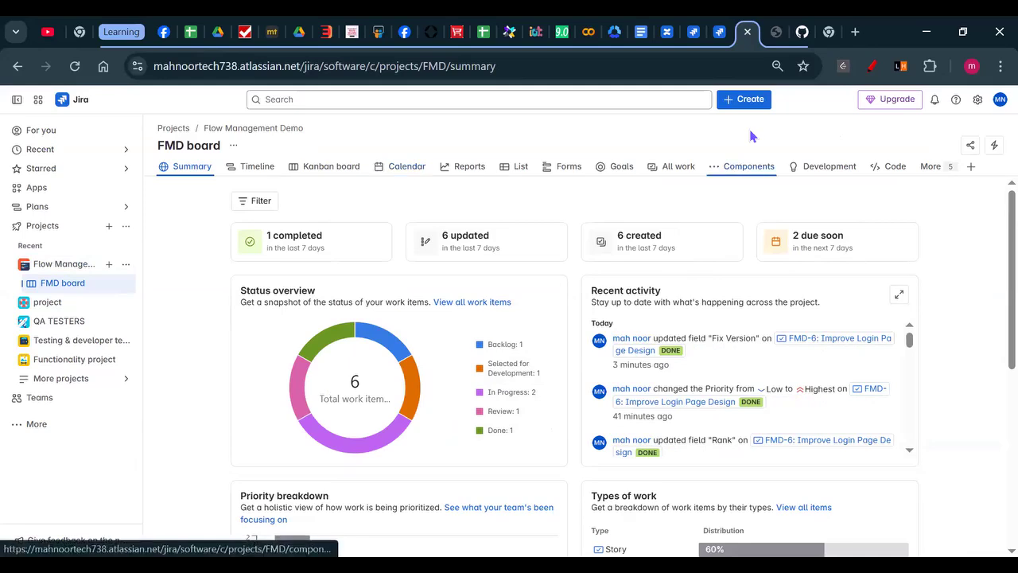
# Annotate the Summary page with the handwritten word "Dashboard" and check marks on the completed, updated, created and due soon cards
pyautogui.moveTo(435, 180)
pyautogui.mouseDown()
pyautogui.moveTo(434, 204)
pyautogui.moveTo(486, 191)
pyautogui.moveTo(528, 200)
pyautogui.moveTo(595, 183)
pyautogui.moveTo(589, 189)
pyautogui.moveTo(615, 198)
pyautogui.moveTo(618, 181)
pyautogui.moveTo(650, 196)
pyautogui.mouseUp()
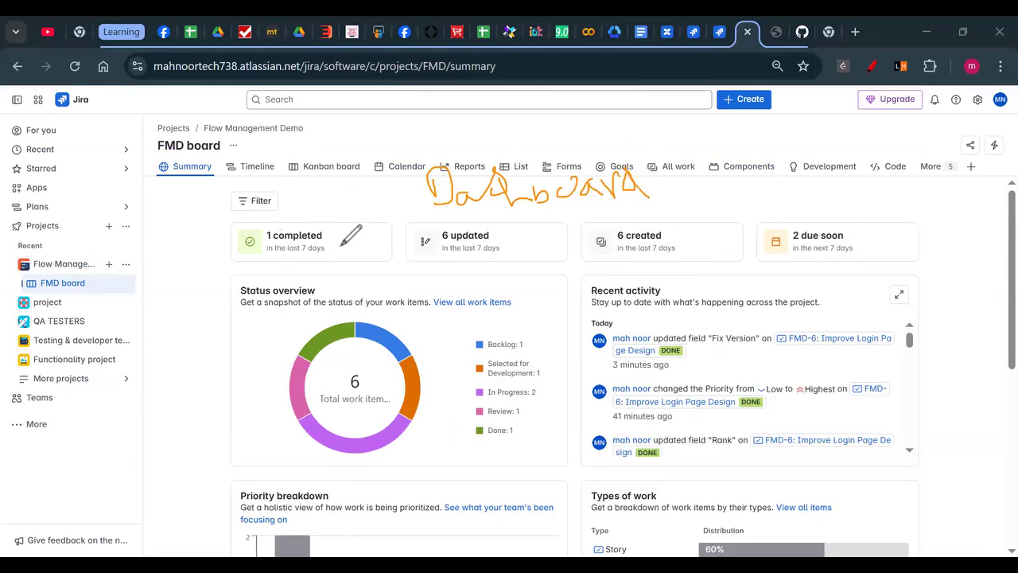
pyautogui.moveTo(280, 226); pyautogui.dragTo(319, 210)
pyautogui.moveTo(477, 225); pyautogui.dragTo(506, 222)
pyautogui.moveTo(654, 226); pyautogui.dragTo(682, 210)
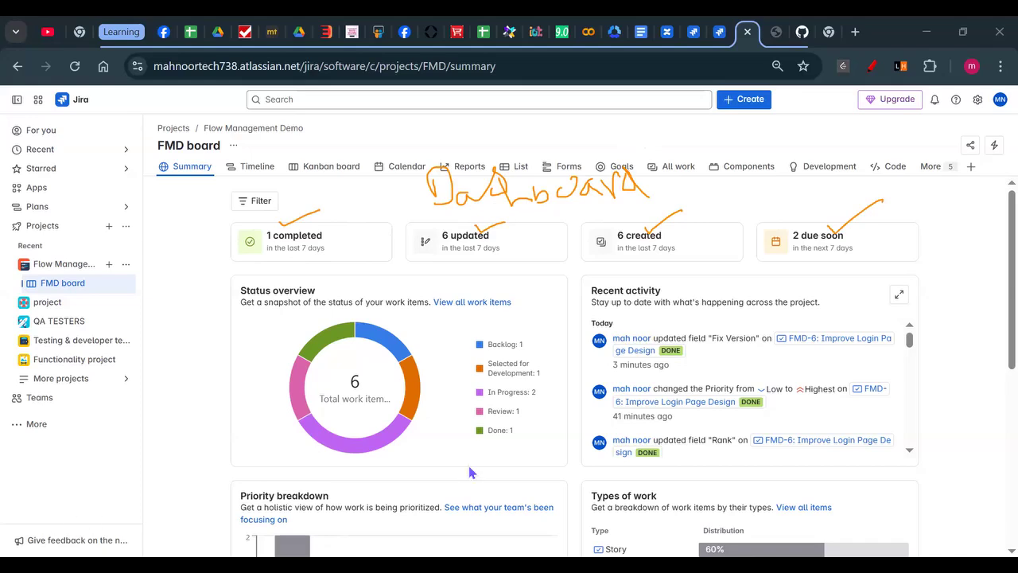
# Examine the Summary's status overview, recent activity, priority breakdown, types of work, team workload and epic progress, and clear the annotations
pyautogui.scroll(-1, 517, 448)
pyautogui.scroll(-3, 720, 328)
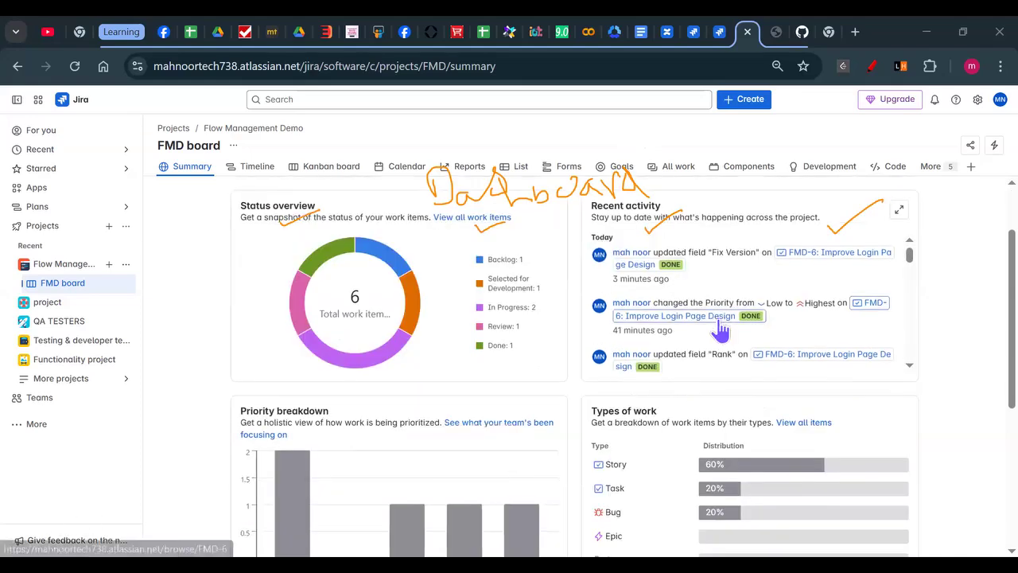
pyautogui.scroll(-5, 720, 329)
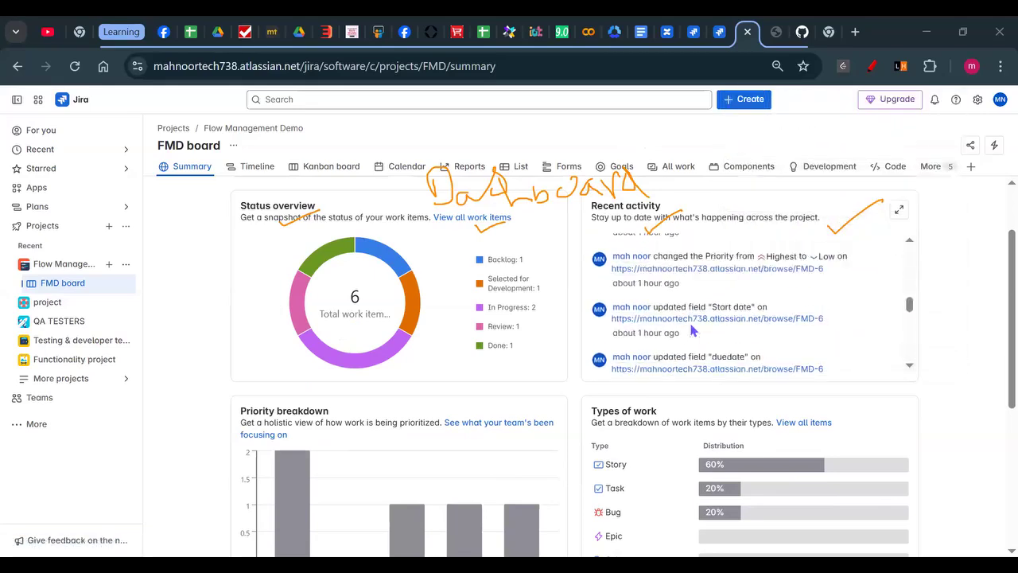
pyautogui.scroll(-5, 692, 330)
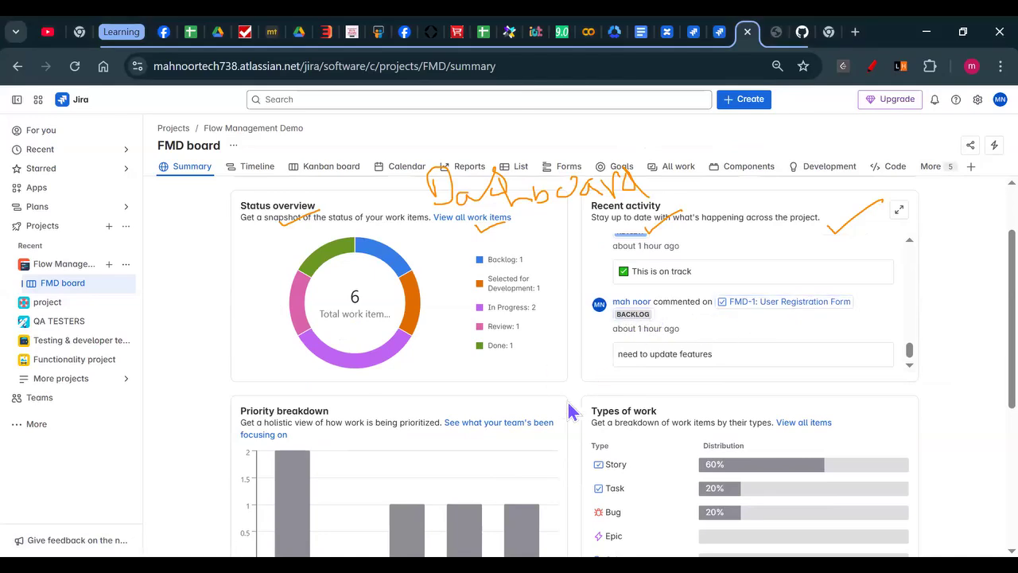
pyautogui.scroll(-3, 603, 391)
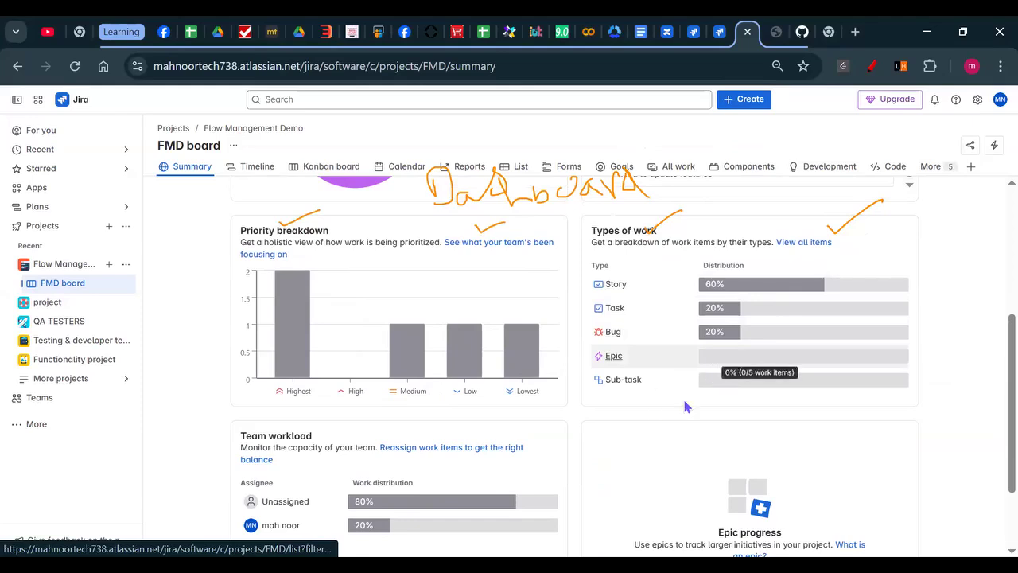
pyautogui.scroll(-1, 478, 446)
pyautogui.scroll(-1, 476, 504)
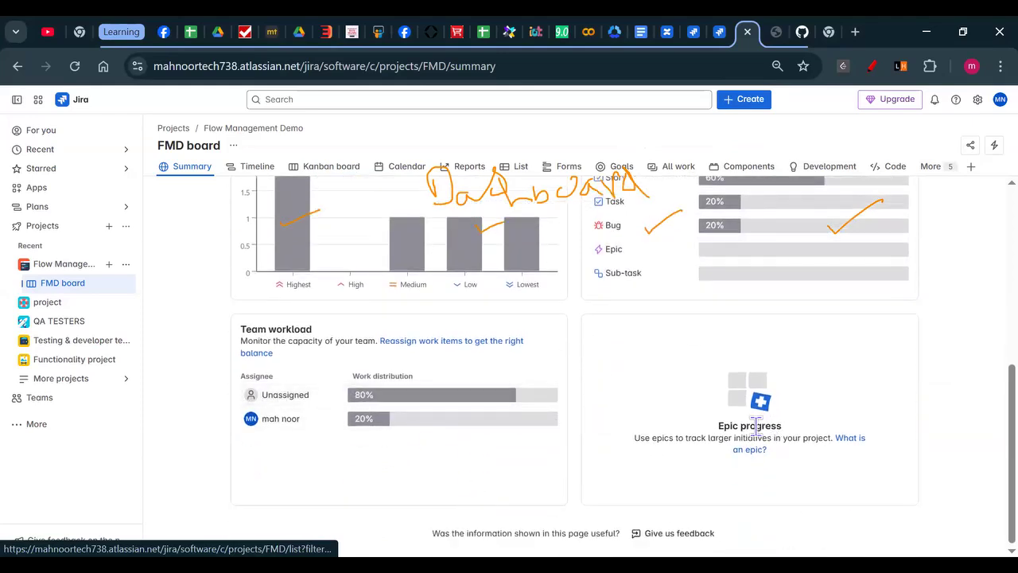
pyautogui.scroll(6, 513, 436)
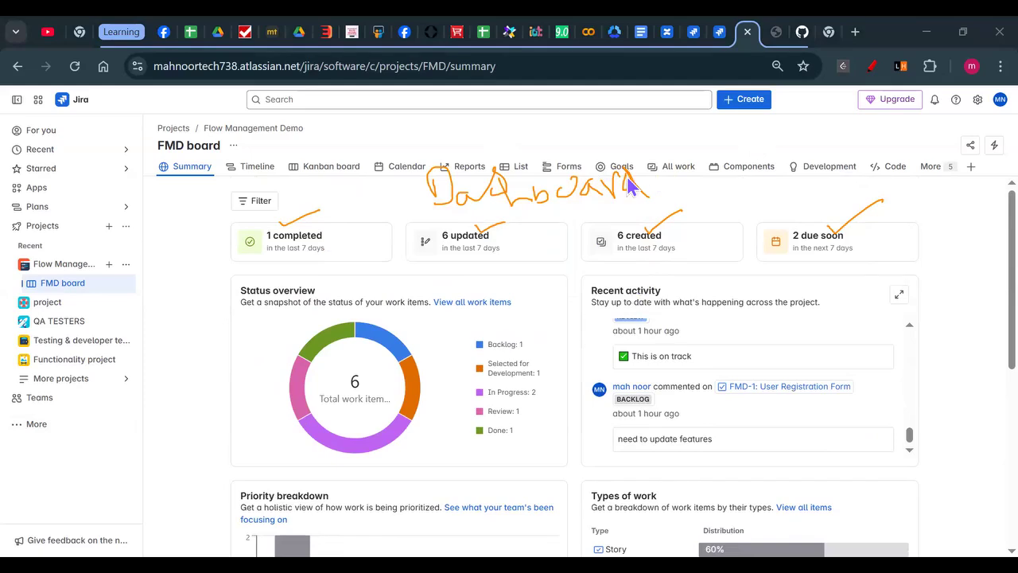
pyautogui.press('Escape')
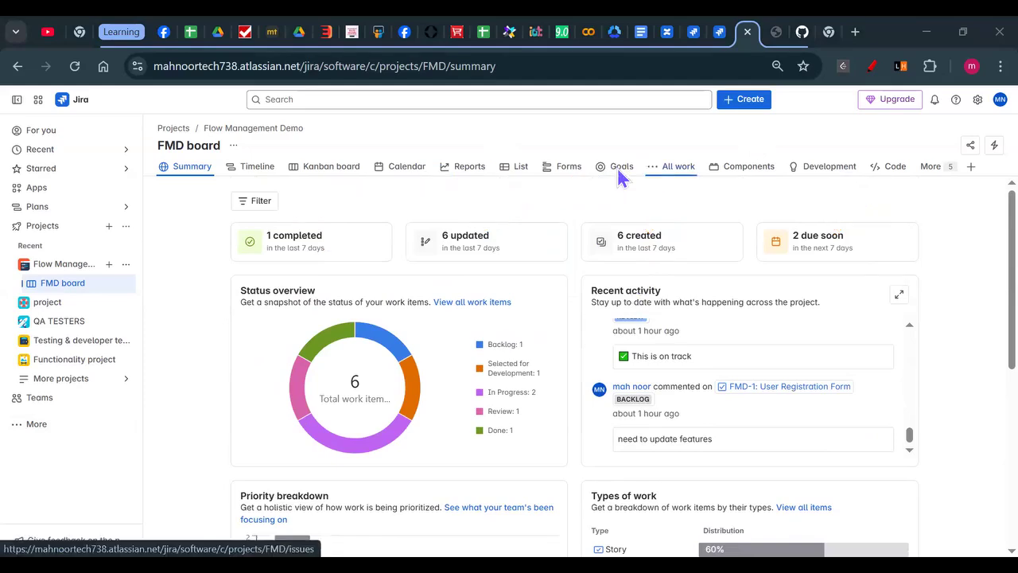
# View the Goals page of the Flow Management Demo project and read its overview of goal features
pyautogui.click(619, 168)
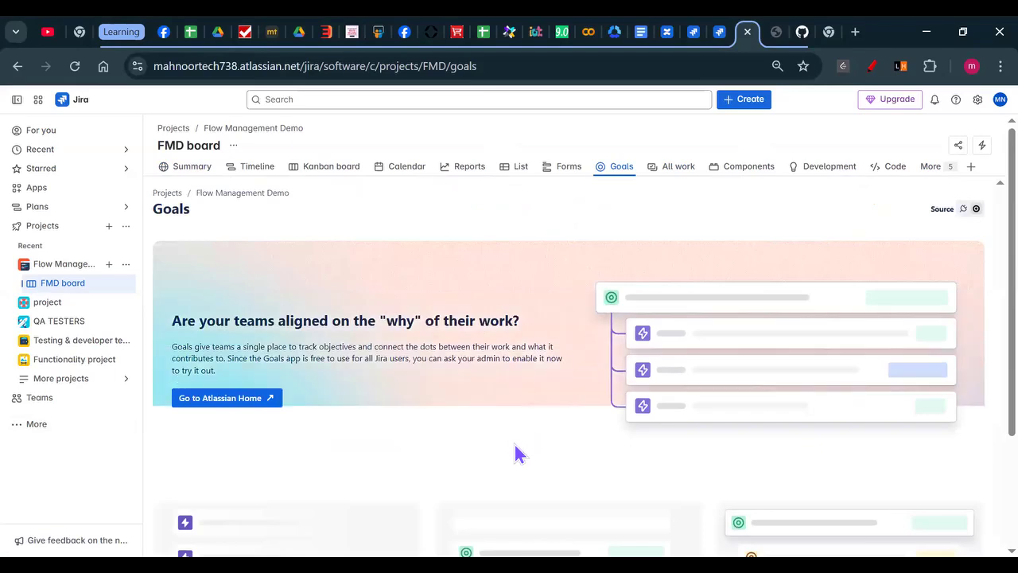
pyautogui.scroll(-1, 522, 445)
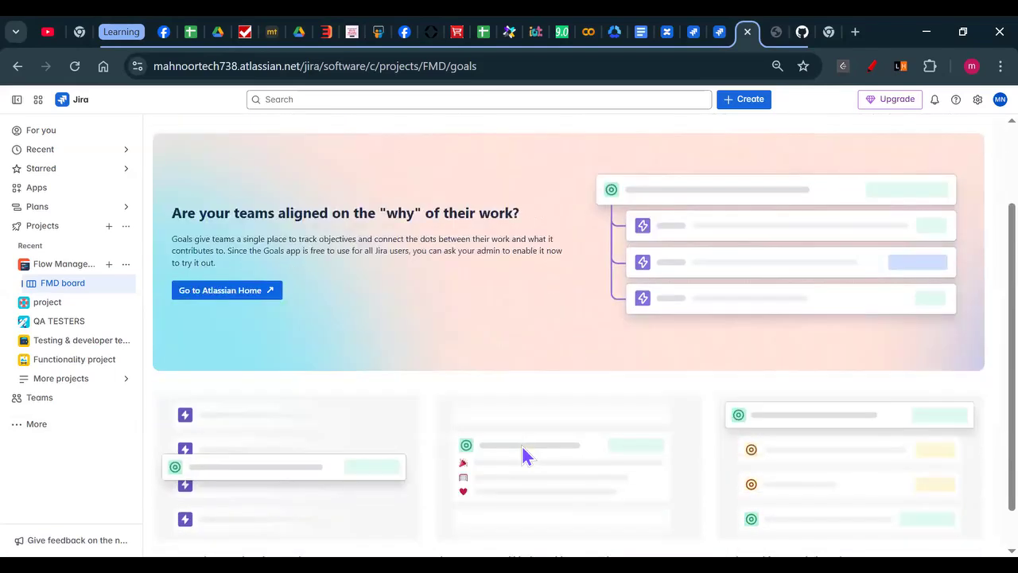
pyautogui.scroll(-1, 523, 447)
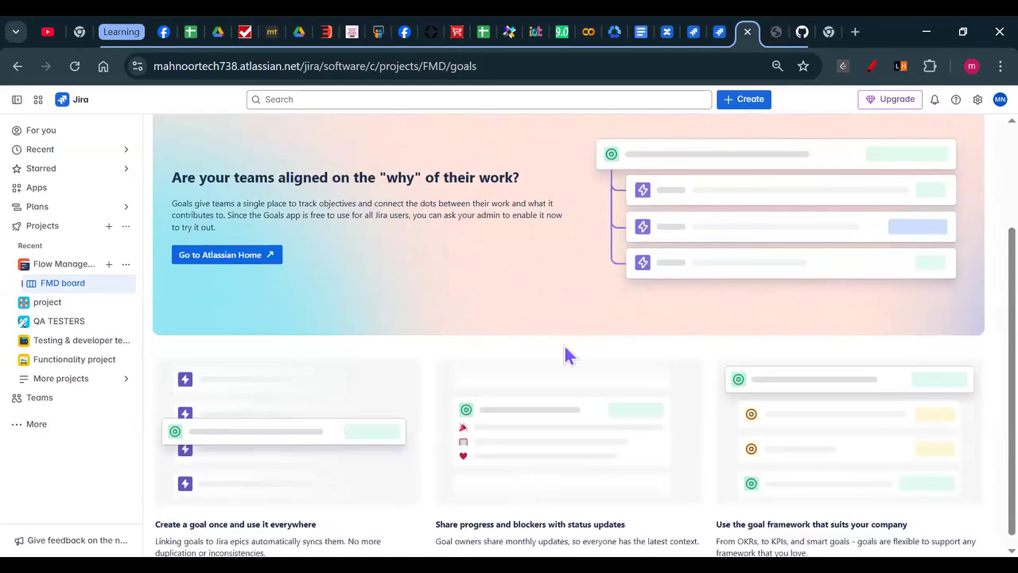
pyautogui.scroll(-1, 706, 187)
pyautogui.scroll(3, 704, 178)
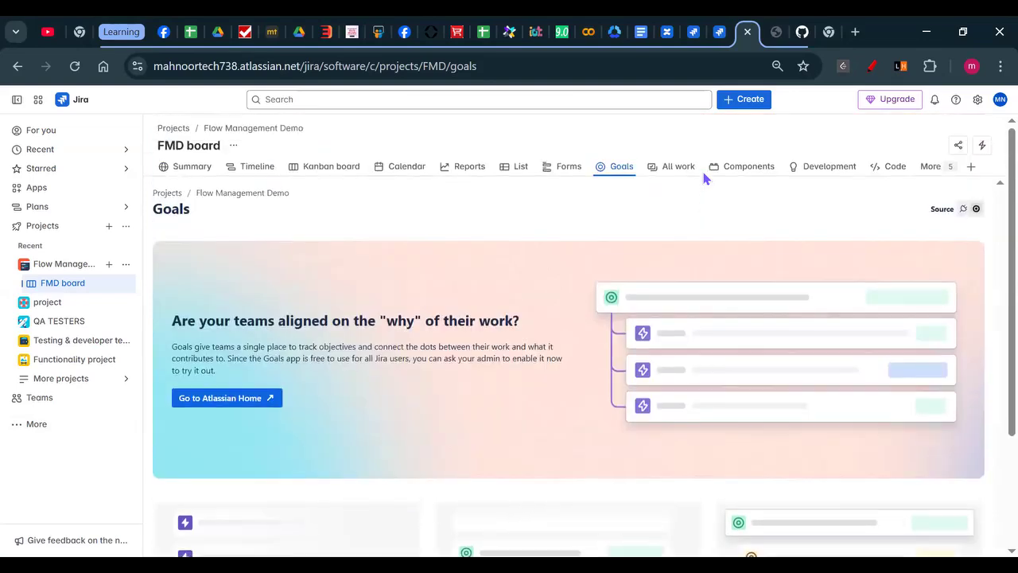
pyautogui.click(924, 170)
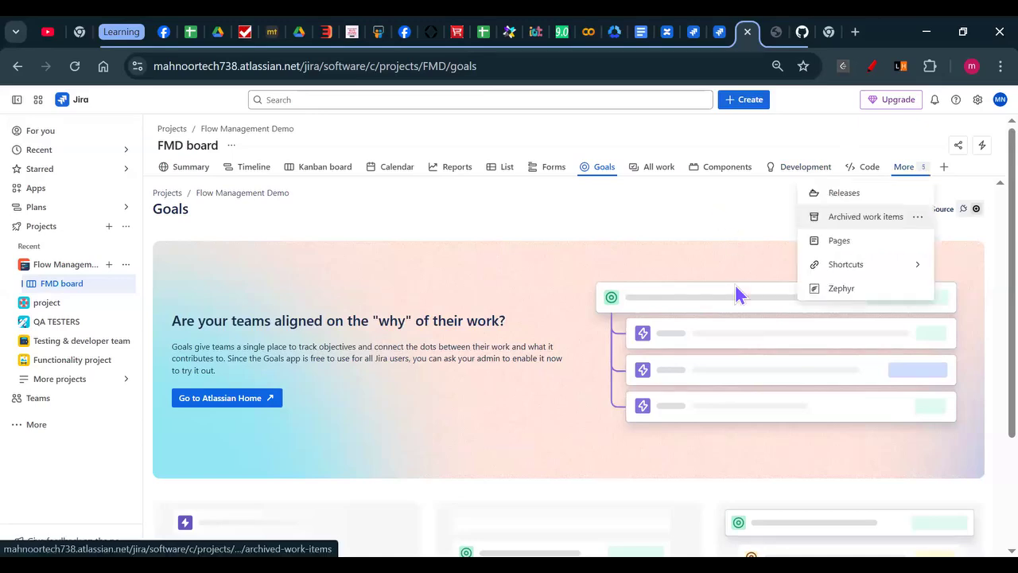
pyautogui.click(727, 347)
pyautogui.scroll(-3, 585, 252)
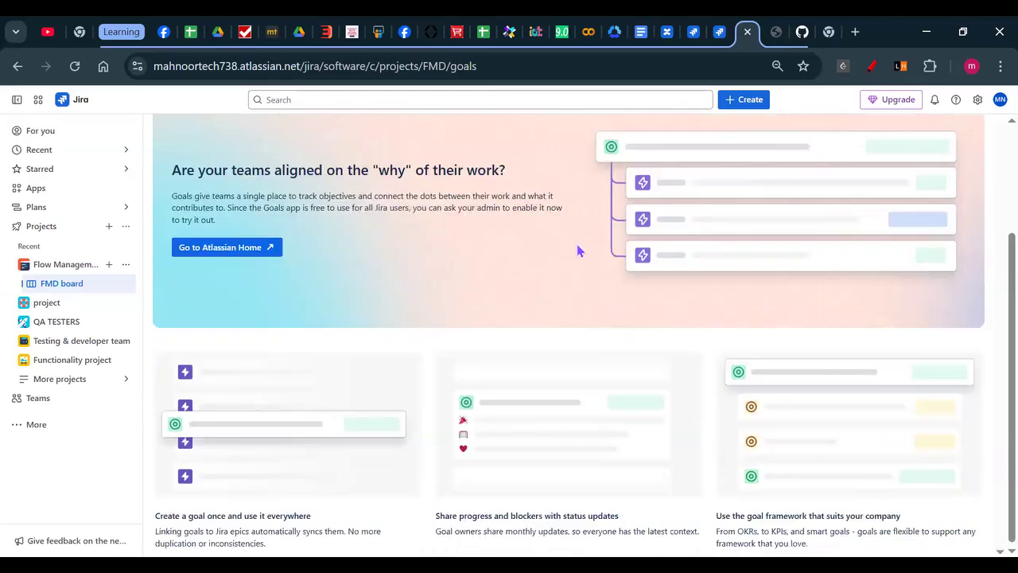
pyautogui.scroll(2, 521, 261)
pyautogui.scroll(1, 518, 260)
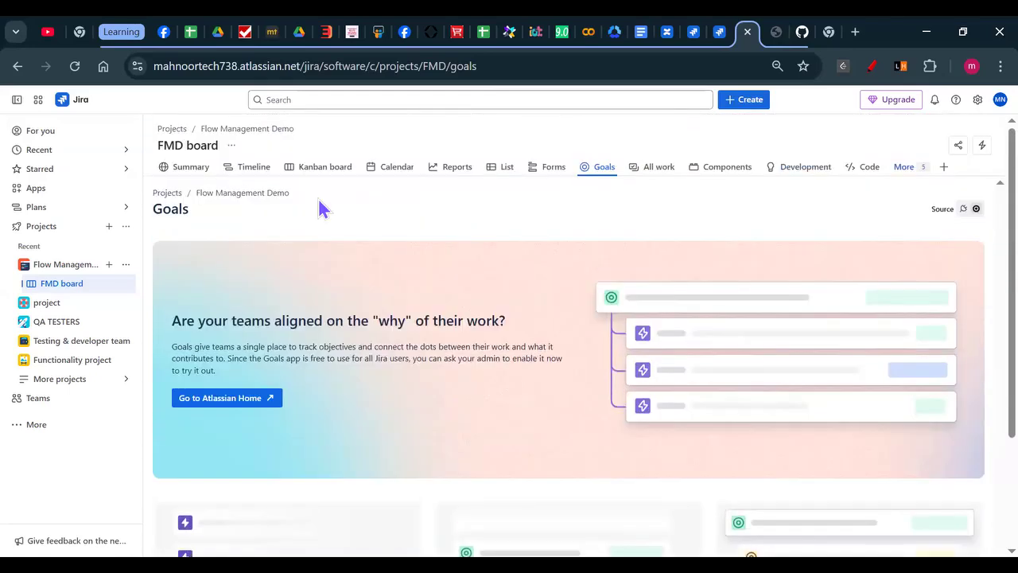
pyautogui.scroll(-3, 402, 354)
pyautogui.scroll(3, 609, 341)
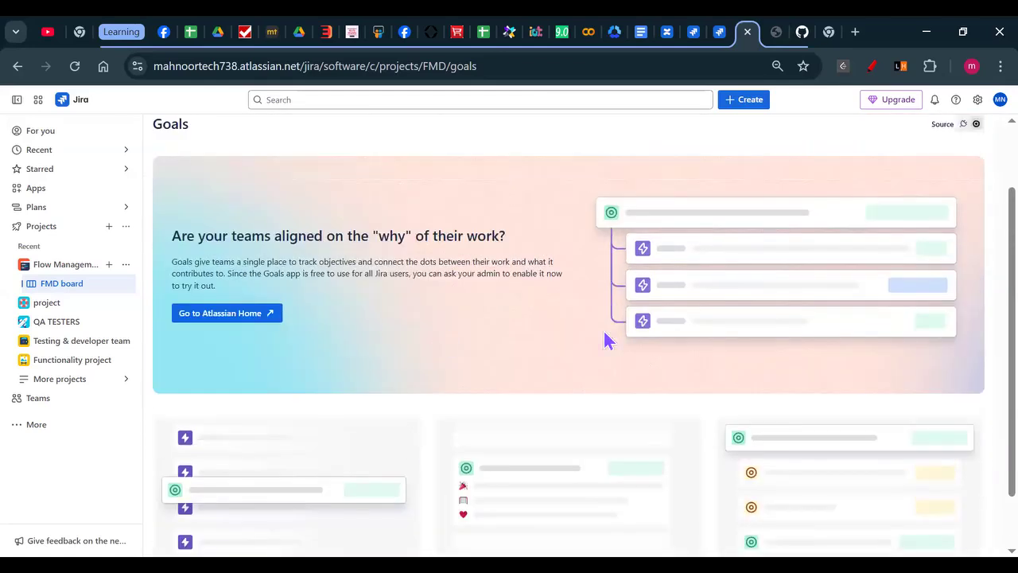
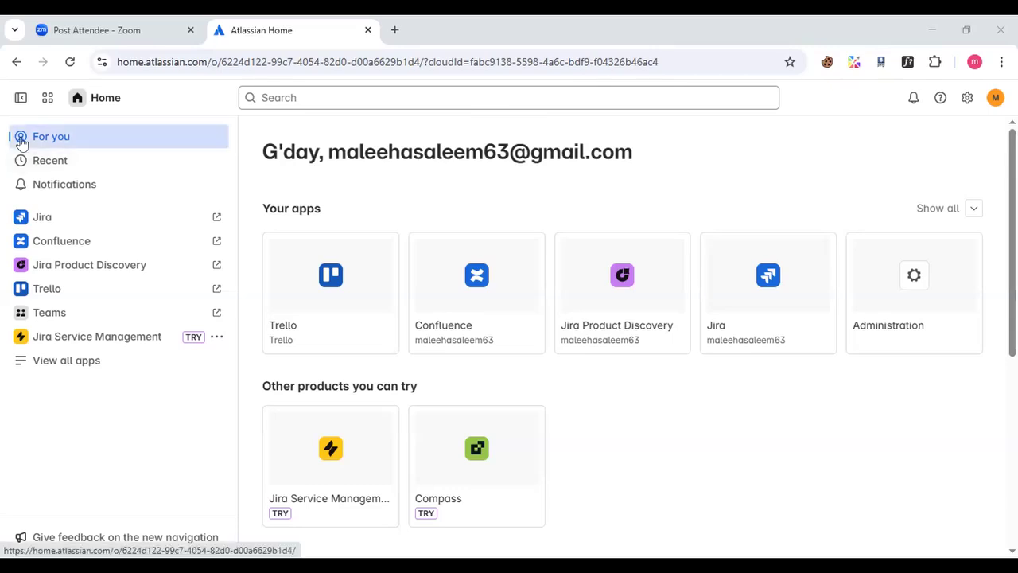
# Open Jira from the Atlassian home page, start a new project and look through the suggested project templates
pyautogui.click(32, 217)
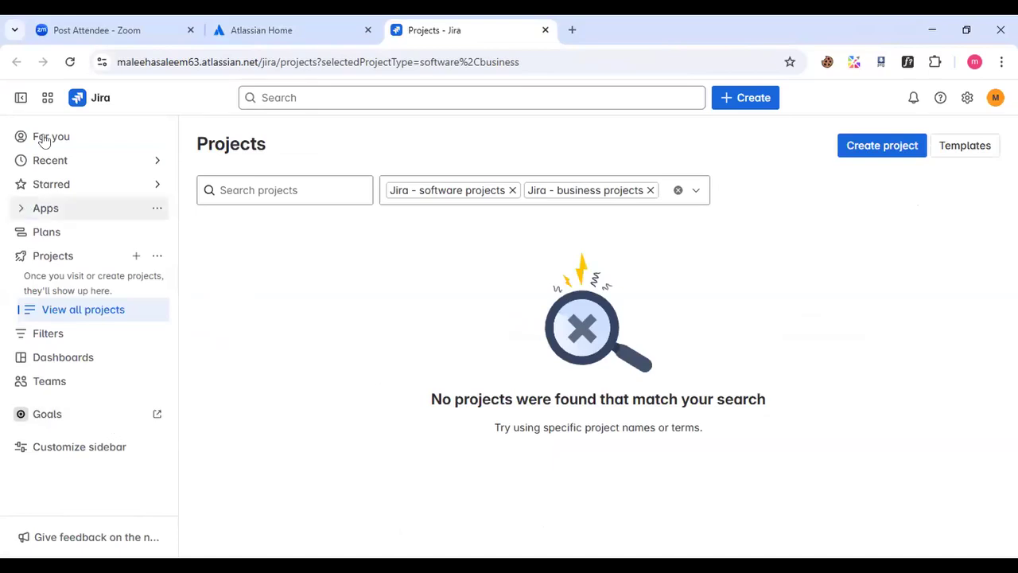
pyautogui.click(136, 258)
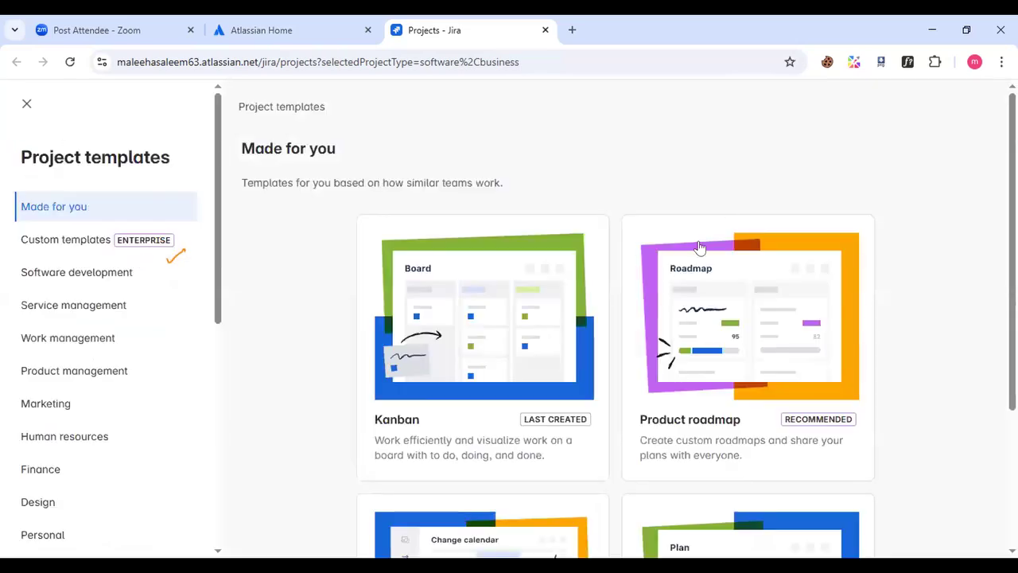
pyautogui.scroll(-1, 700, 249)
pyautogui.scroll(-3, 700, 248)
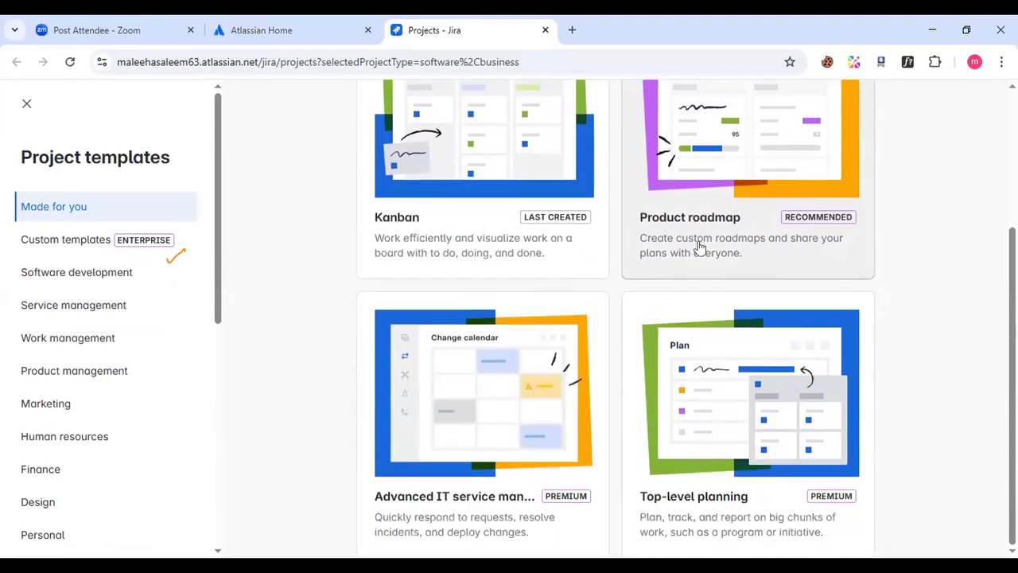
pyautogui.scroll(3, 700, 248)
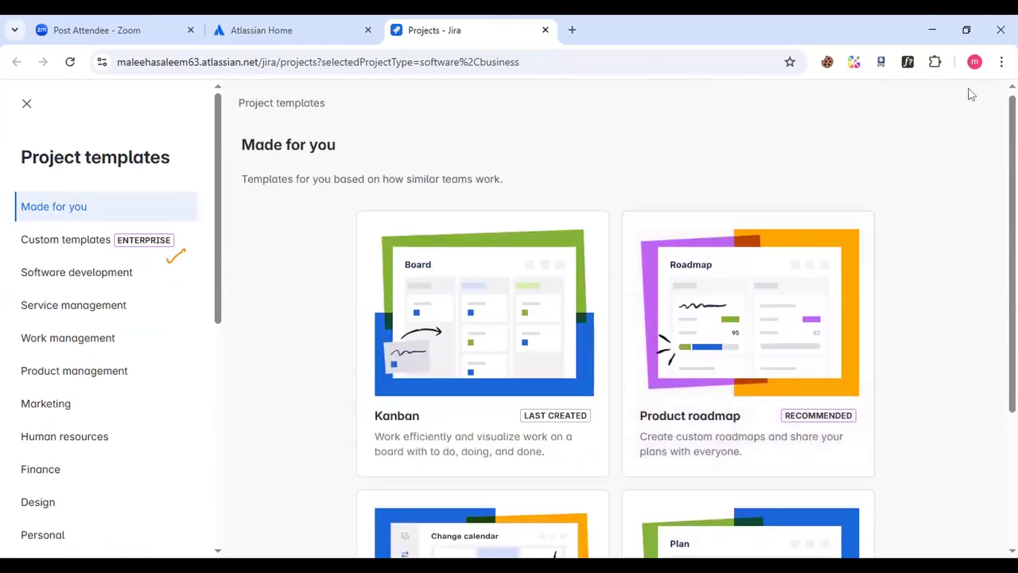
pyautogui.scroll(-2, 476, 254)
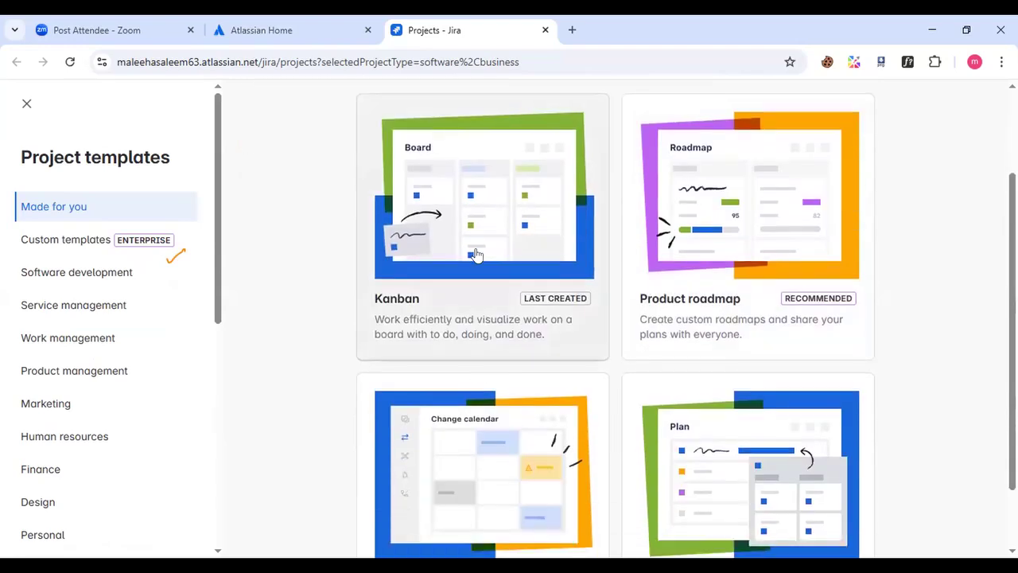
pyautogui.scroll(-1, 476, 254)
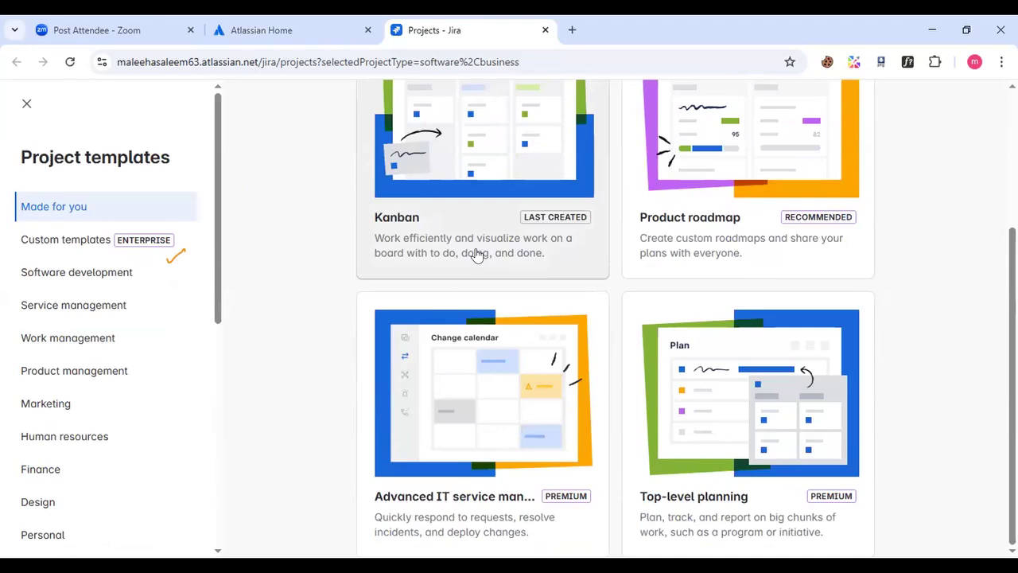
pyautogui.scroll(2, 476, 254)
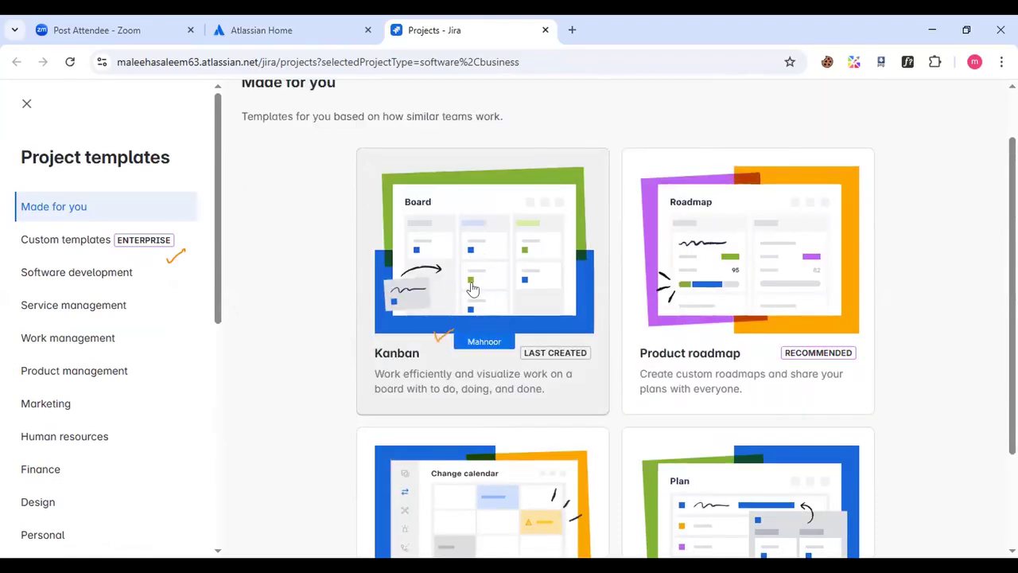
# Use the Kanban template and choose the team-managed project type after comparing it with company-managed
pyautogui.click(472, 289)
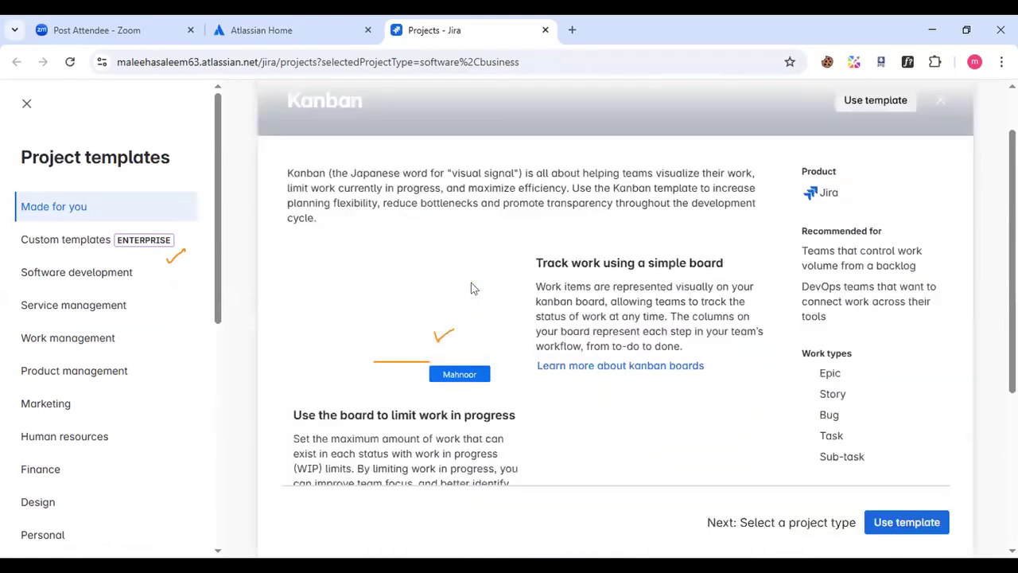
pyautogui.click(893, 525)
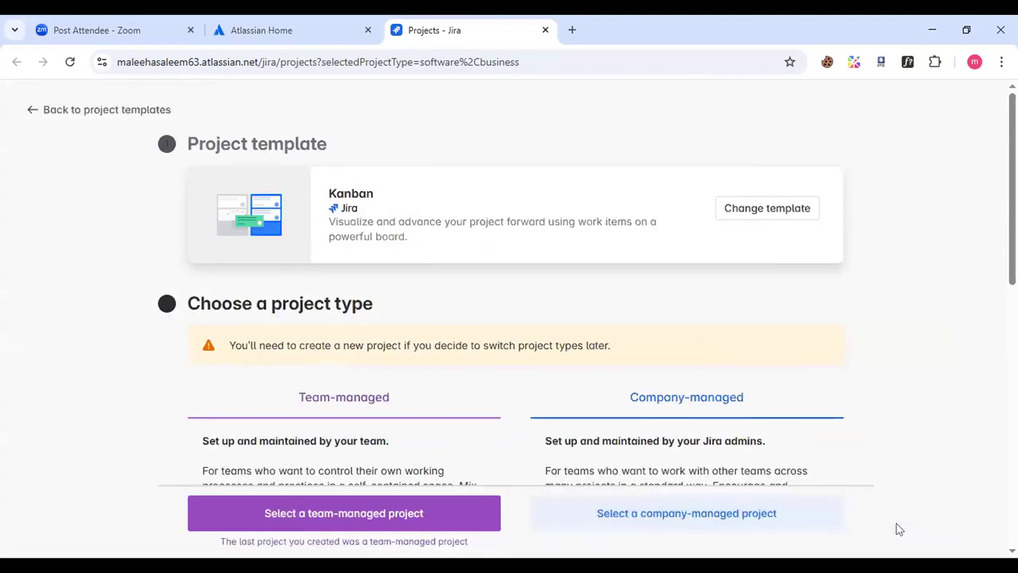
pyautogui.scroll(-10, 686, 452)
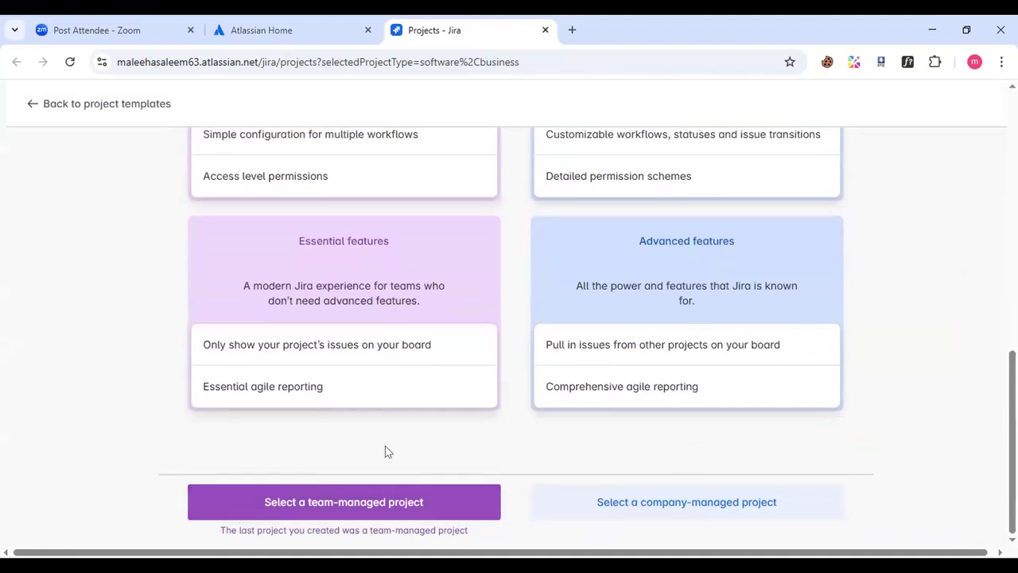
pyautogui.scroll(5, 385, 445)
pyautogui.scroll(2, 385, 444)
pyautogui.scroll(-10, 385, 445)
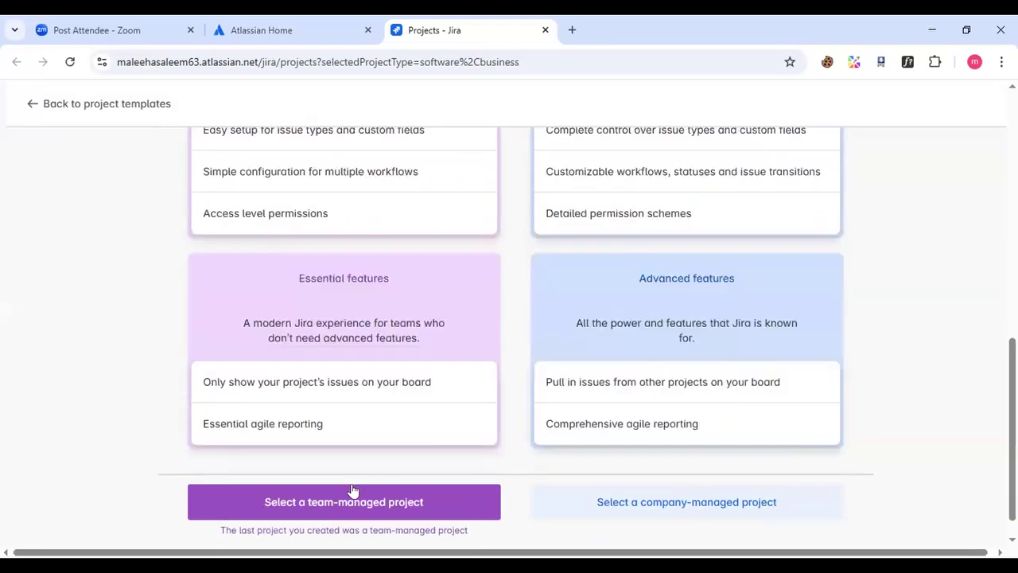
pyautogui.click(347, 500)
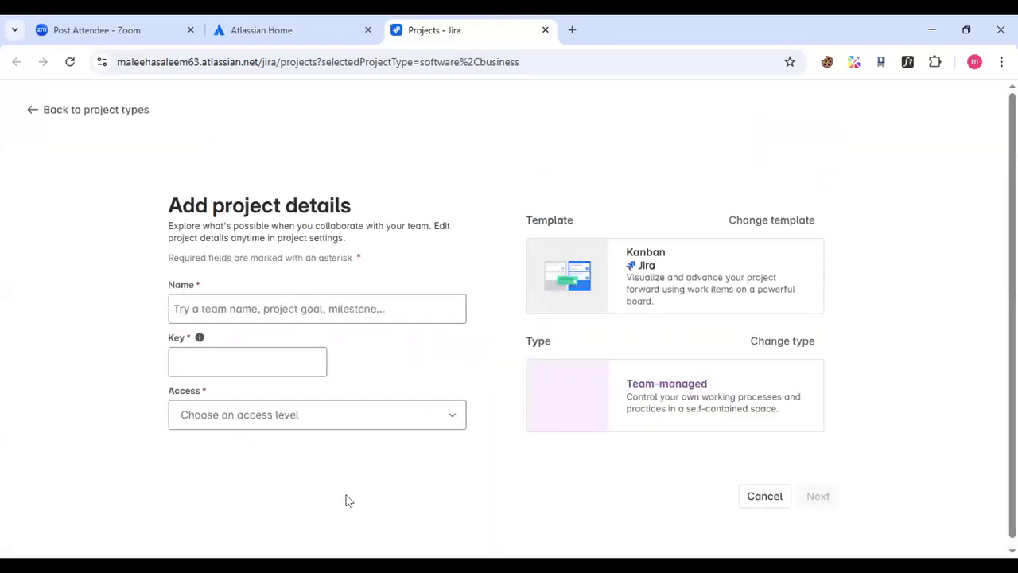
pyautogui.click(327, 300)
pyautogui.write('maliha')
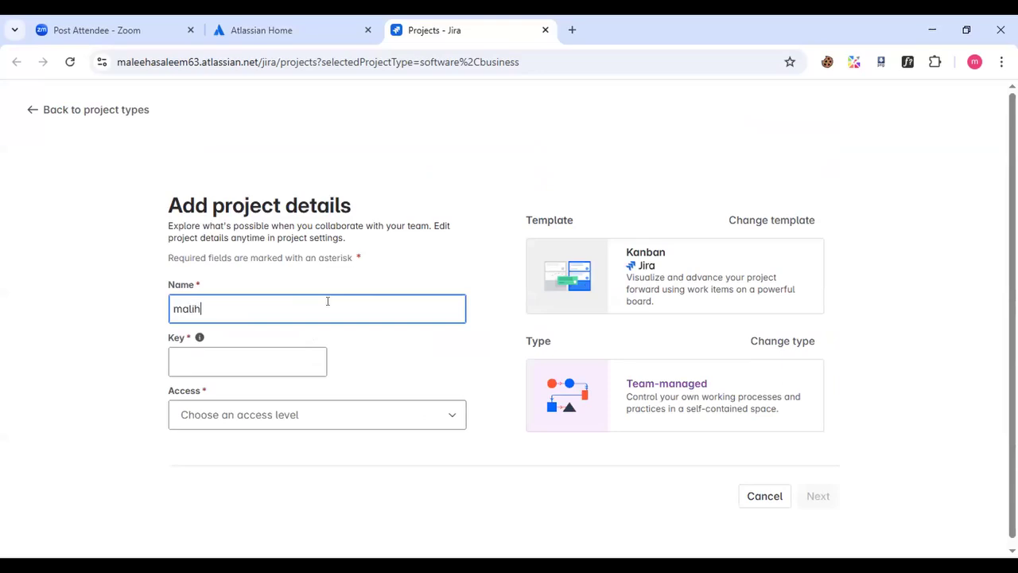
pyautogui.press('BackSpace')
pyautogui.press('BackSpace')
pyautogui.press('BackSpace')
pyautogui.press('BackSpace')
pyautogui.press('BackSpace')
pyautogui.press('BackSpace')
# Name the project product_management, set its access to Limited and create it
pyautogui.write('pr')
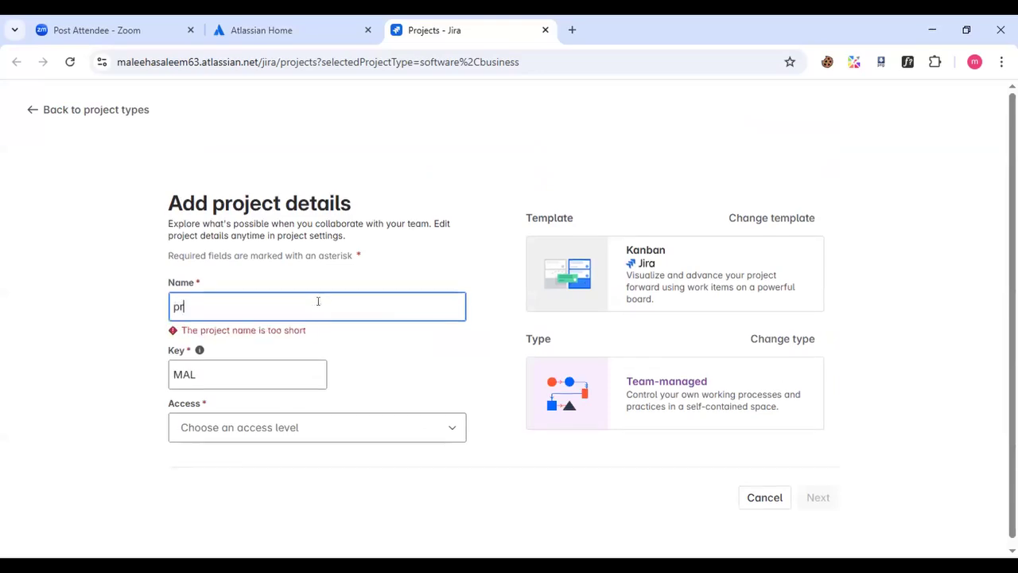
pyautogui.write('odu')
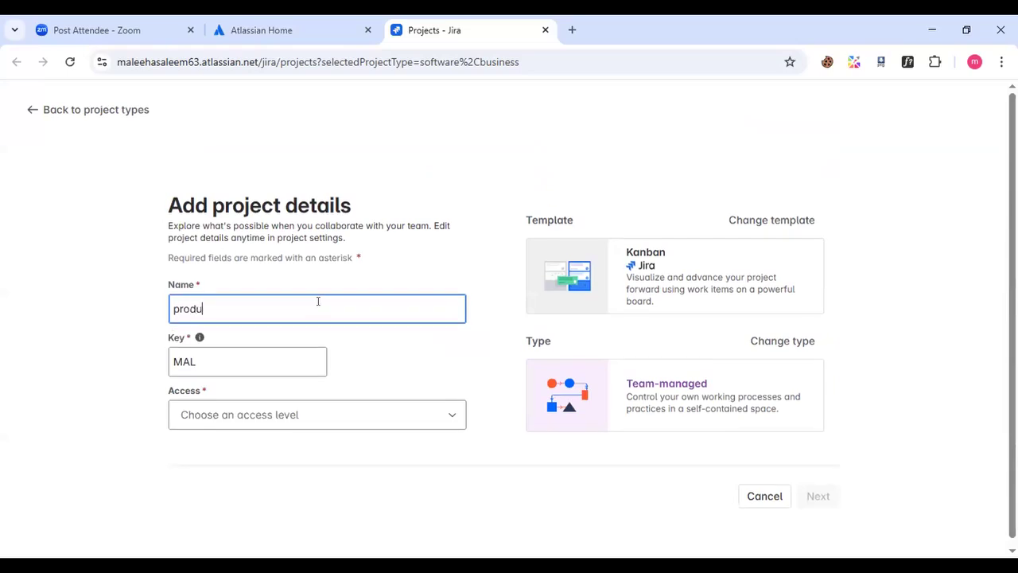
pyautogui.write('ct_management')
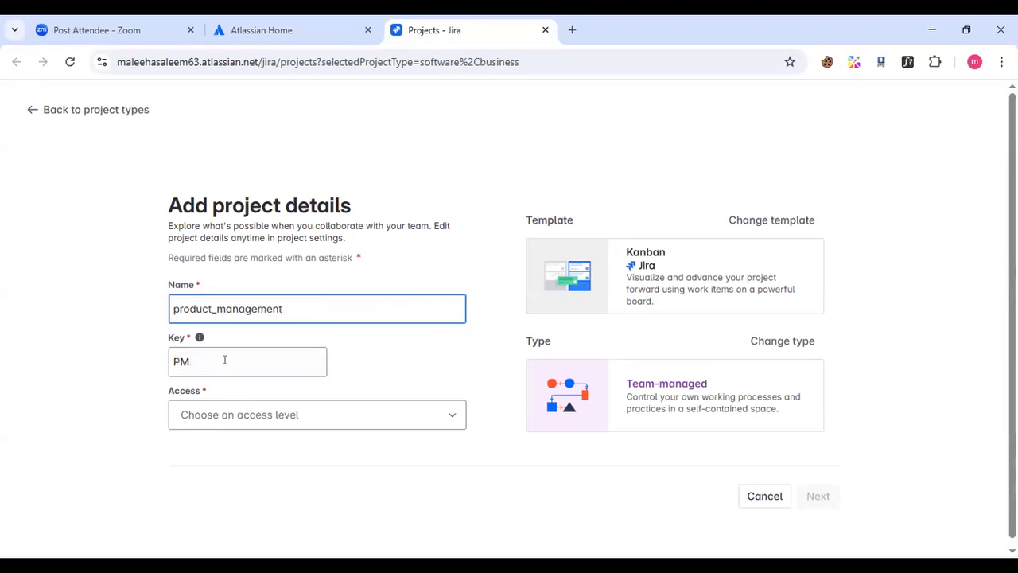
pyautogui.click(233, 415)
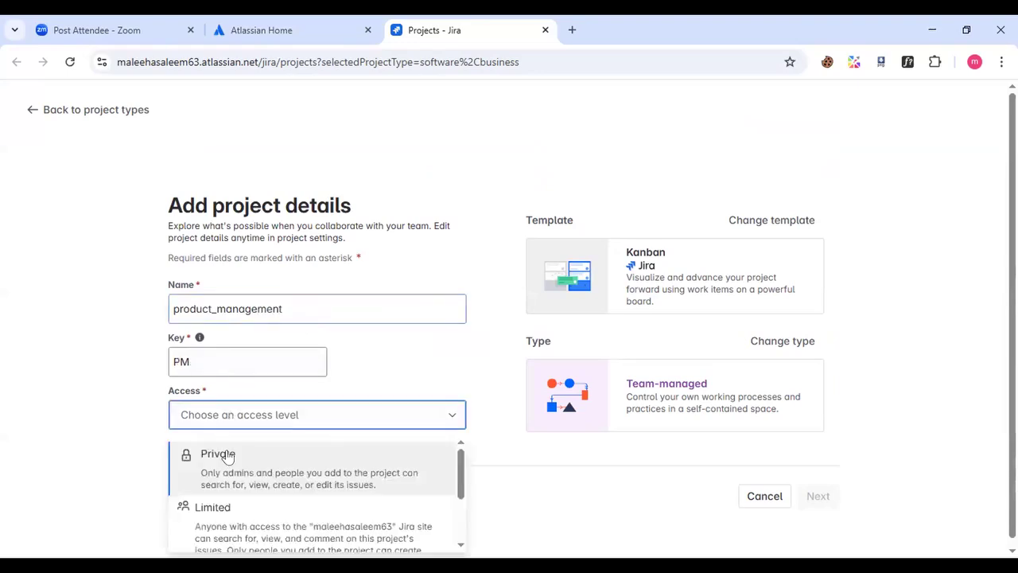
pyautogui.click(236, 513)
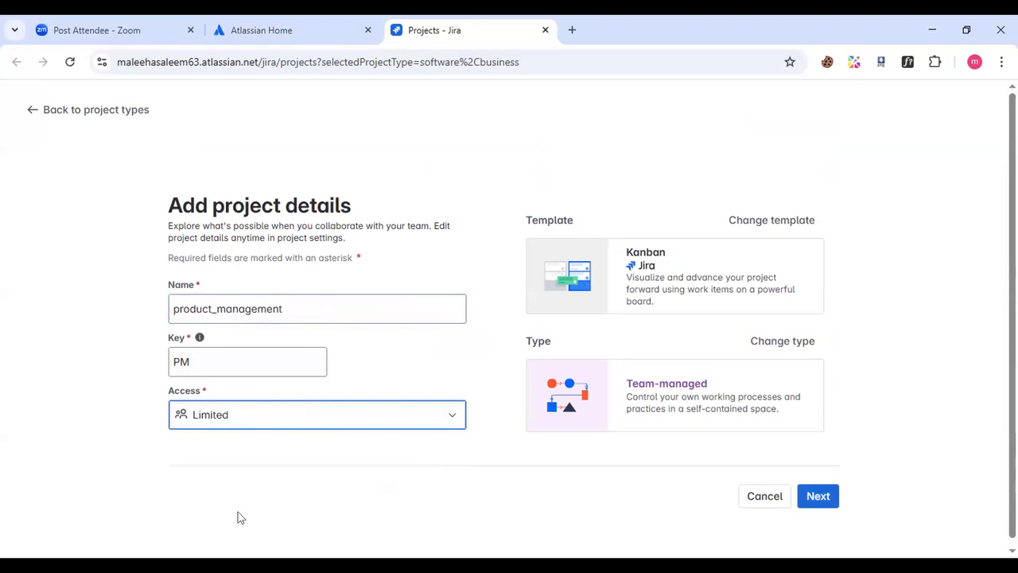
pyautogui.click(817, 496)
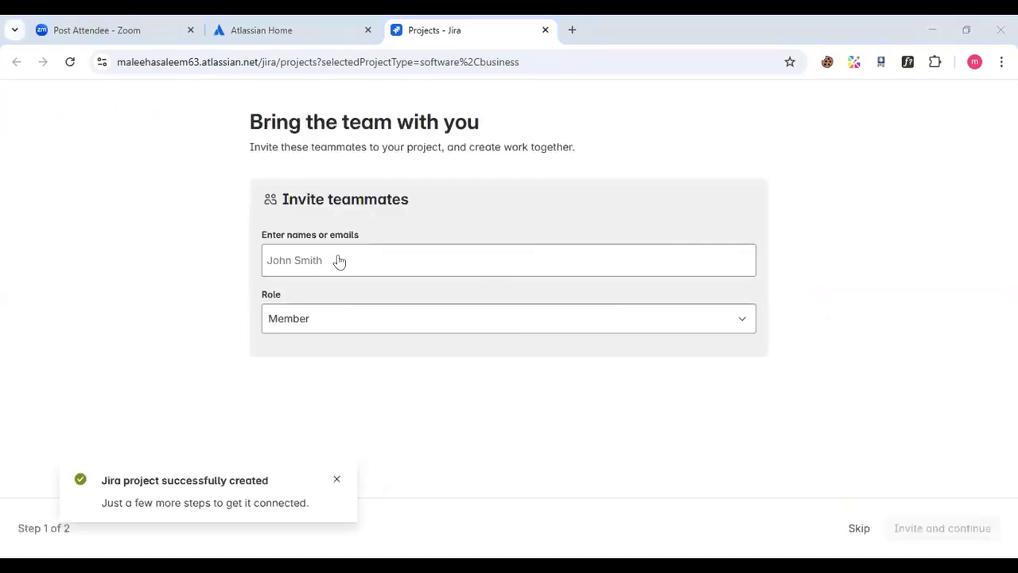
pyautogui.click(339, 262)
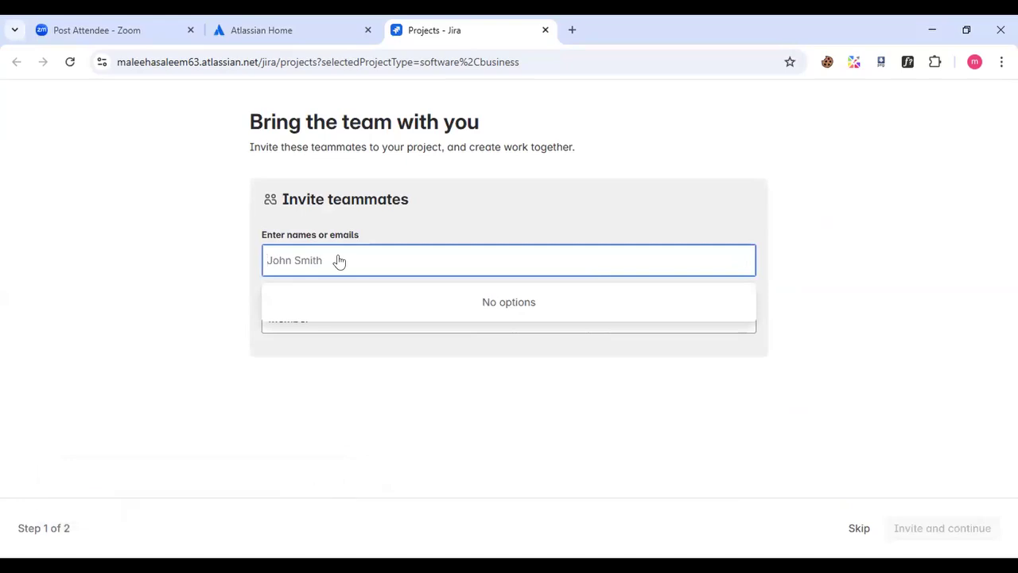
pyautogui.click(306, 409)
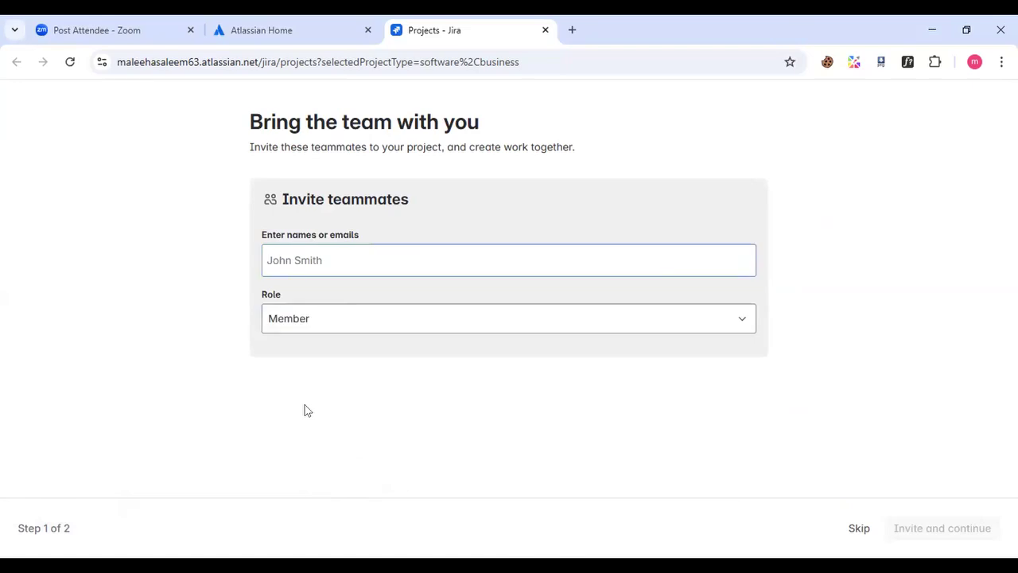
pyautogui.click(331, 264)
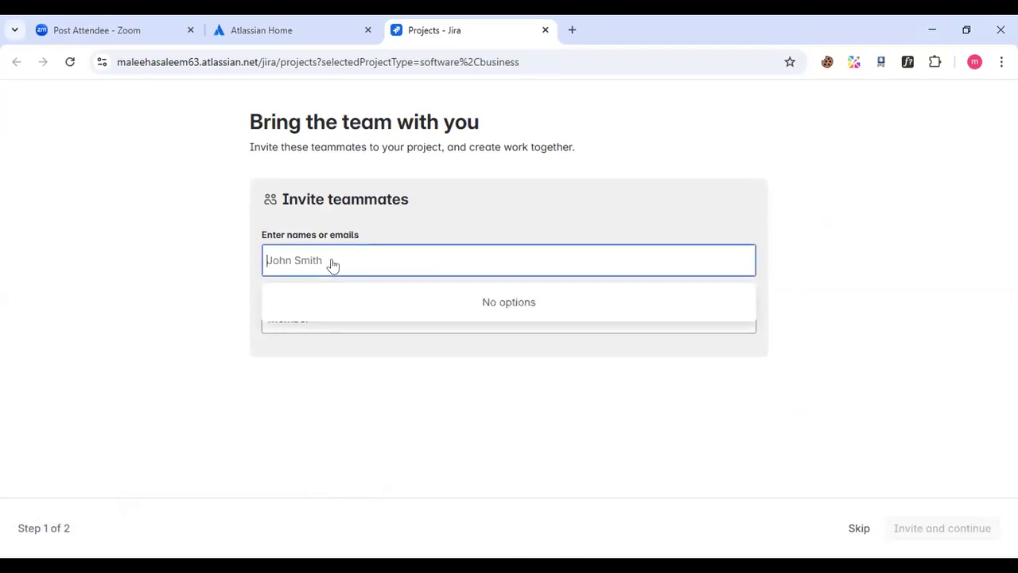
pyautogui.write('ma')
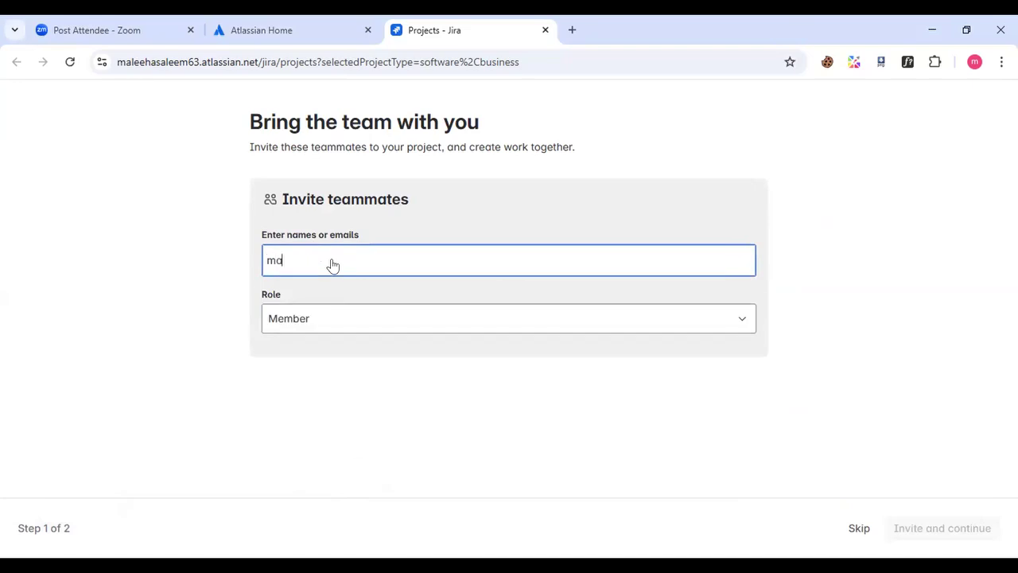
pyautogui.press('BackSpace')
pyautogui.press('BackSpace')
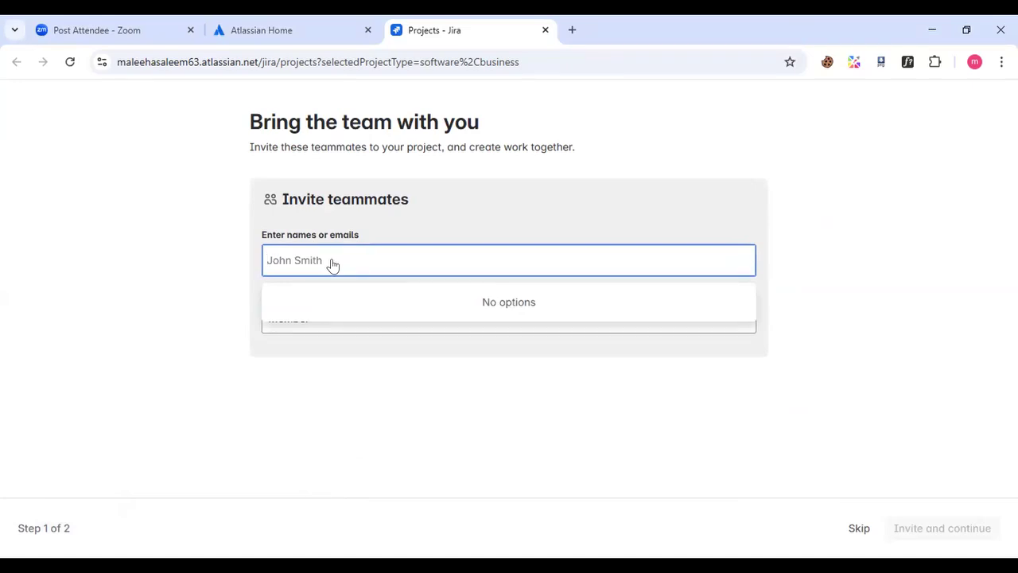
pyautogui.write('mah')
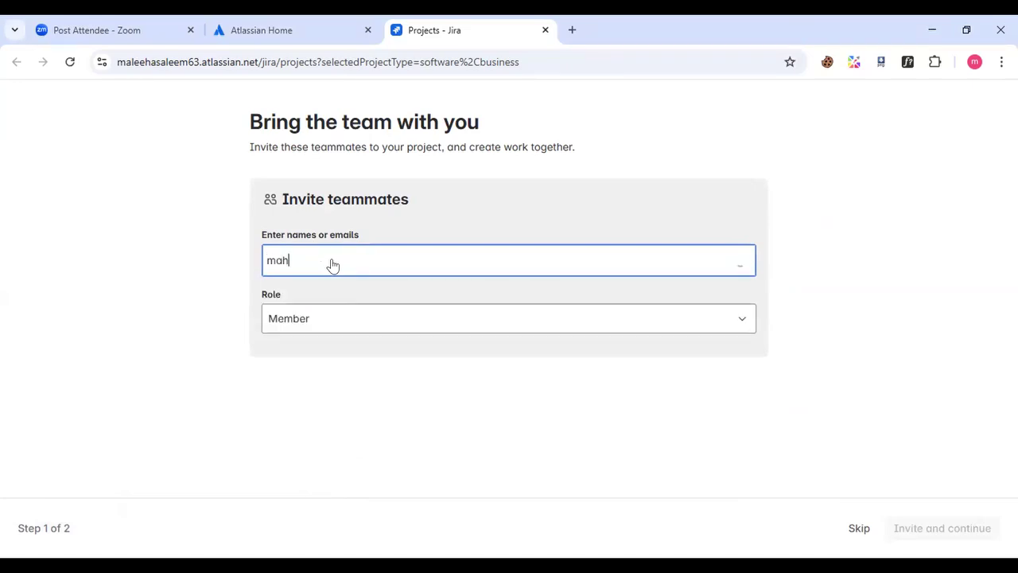
pyautogui.write('noor')
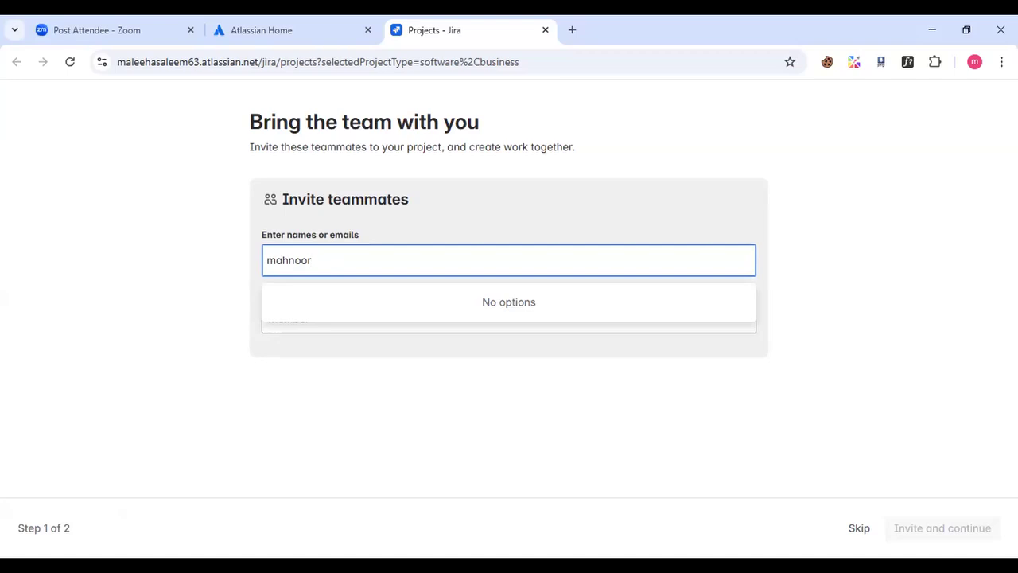
# Paste the teammate's e-mail address as an invitee, review the available roles and keep the Member role
pyautogui.hotkey('alt', 'Tab')
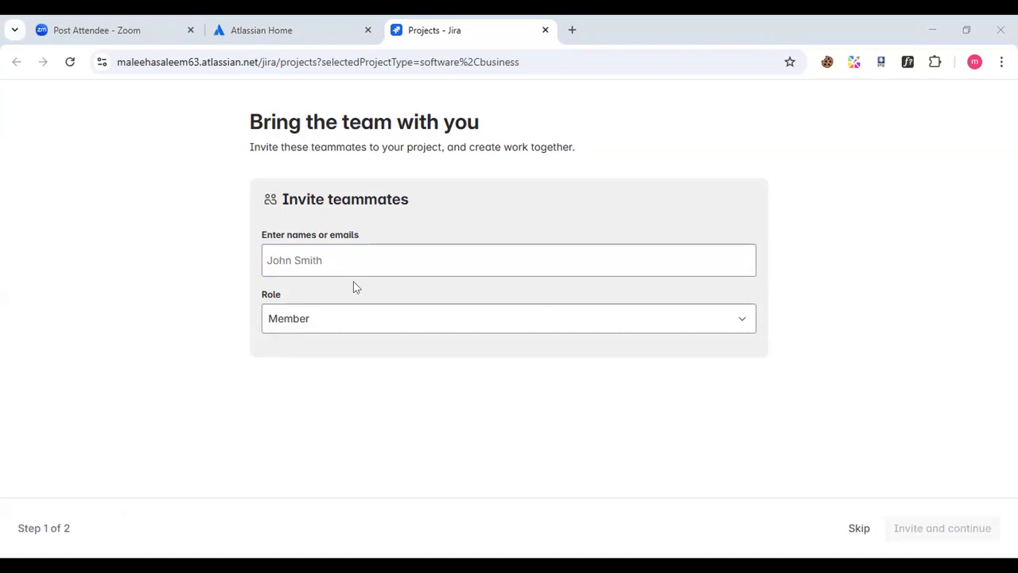
pyautogui.click(341, 263)
pyautogui.hotkey('ctrl', 'v')
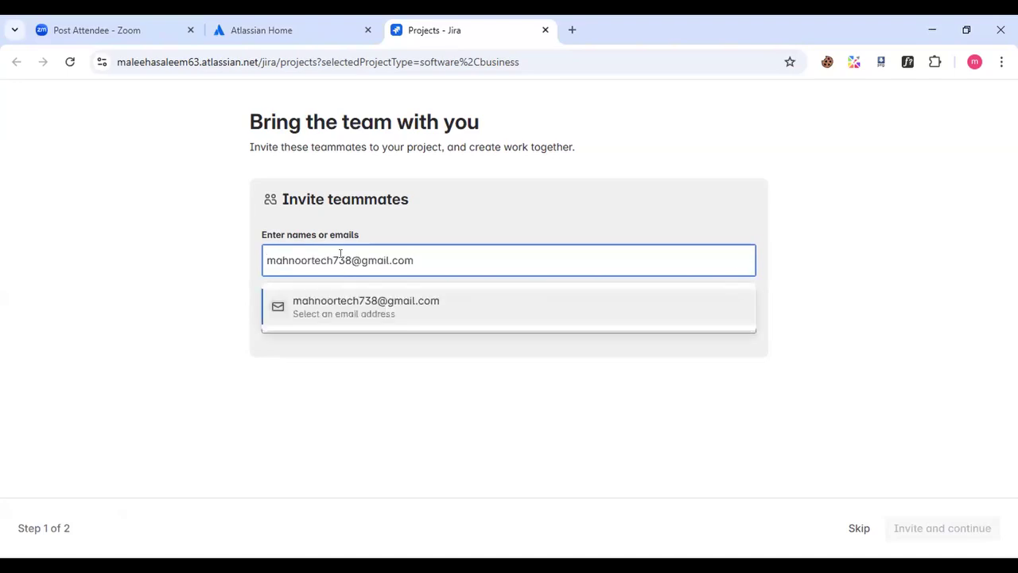
pyautogui.click(382, 310)
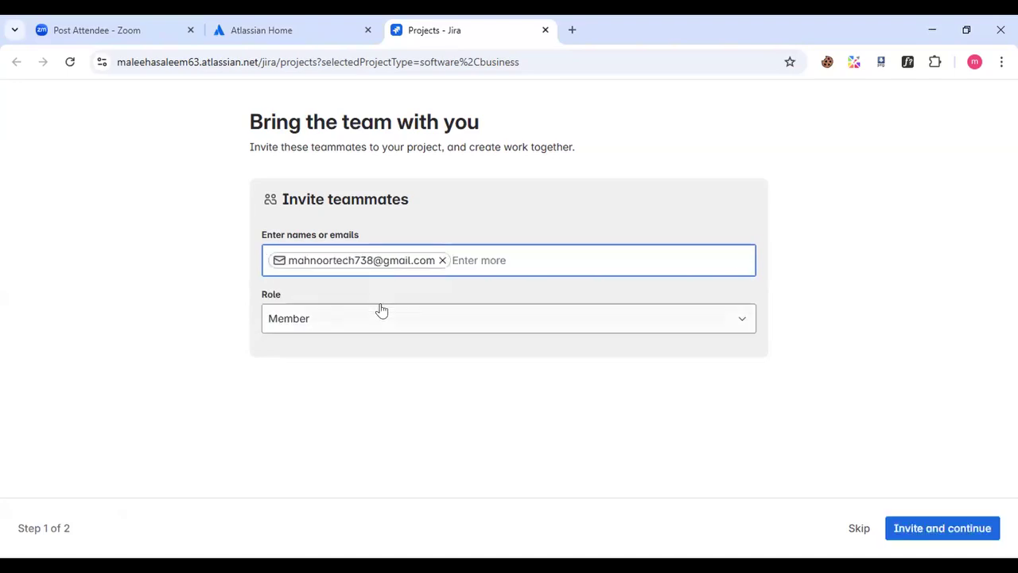
pyautogui.click(316, 380)
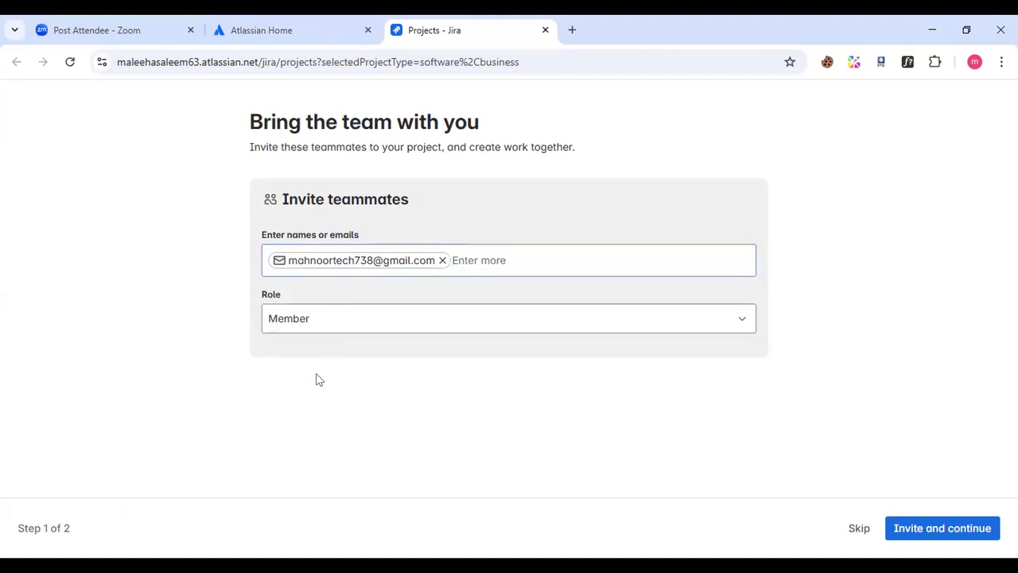
pyautogui.click(330, 326)
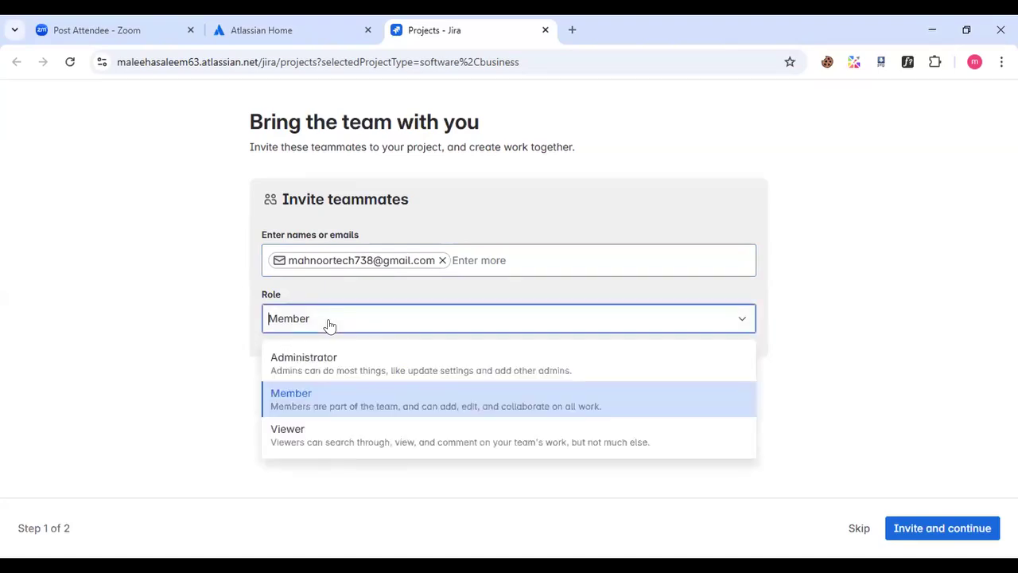
pyautogui.click(329, 326)
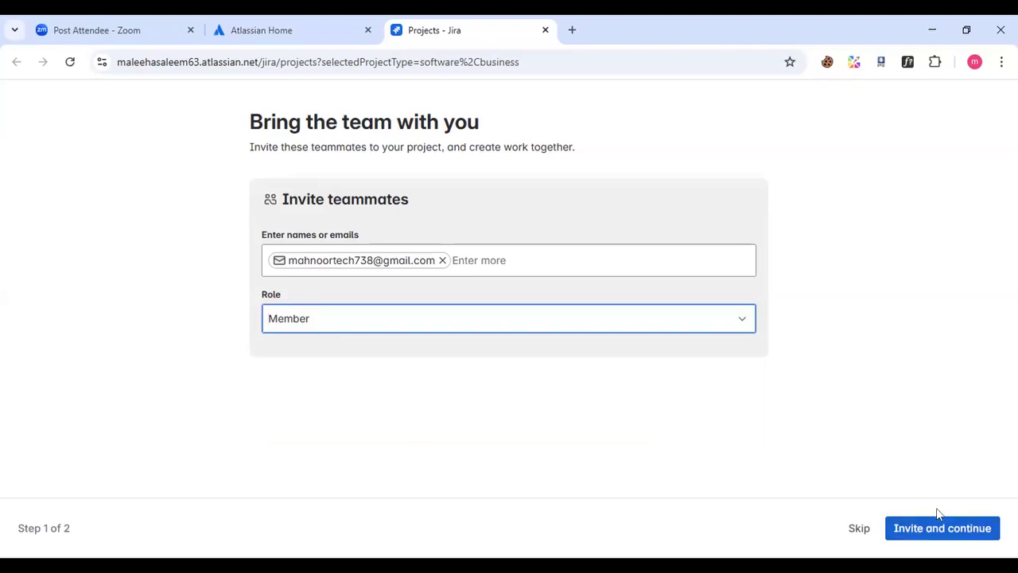
# Send the teammate invitation, finish the project setup without connecting a Confluence space and dismiss the invitation notice
pyautogui.click(927, 525)
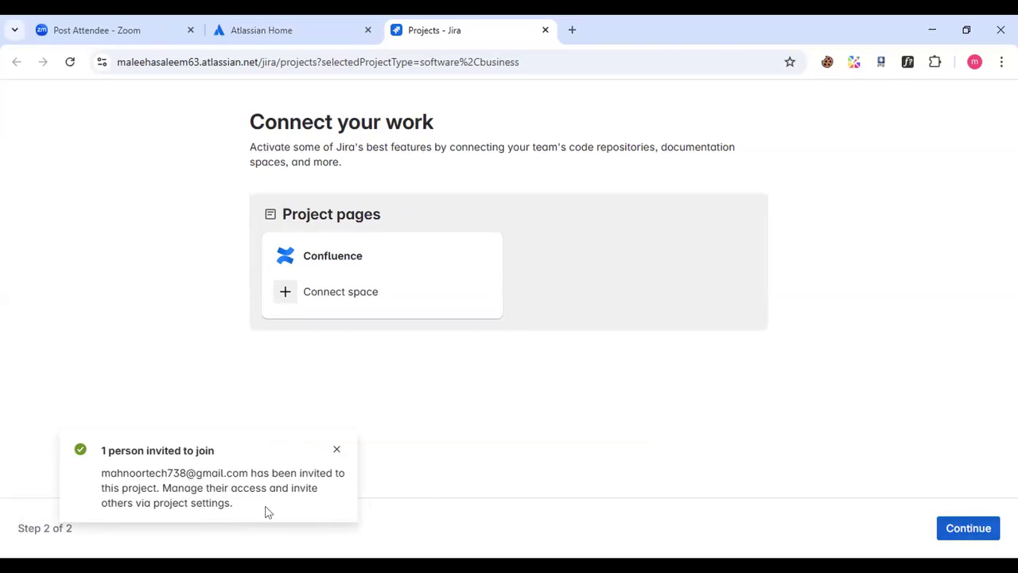
pyautogui.click(967, 530)
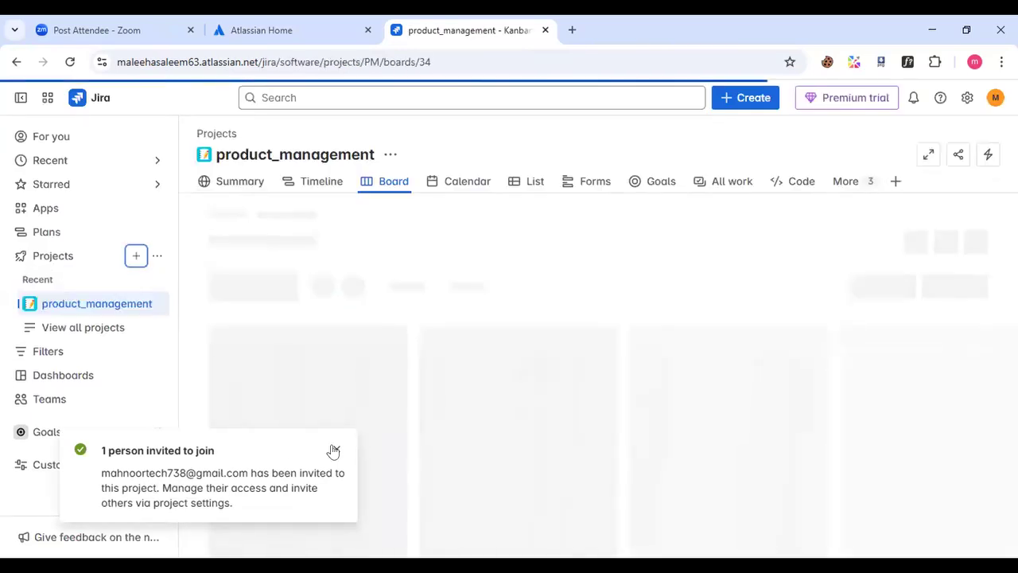
pyautogui.click(334, 450)
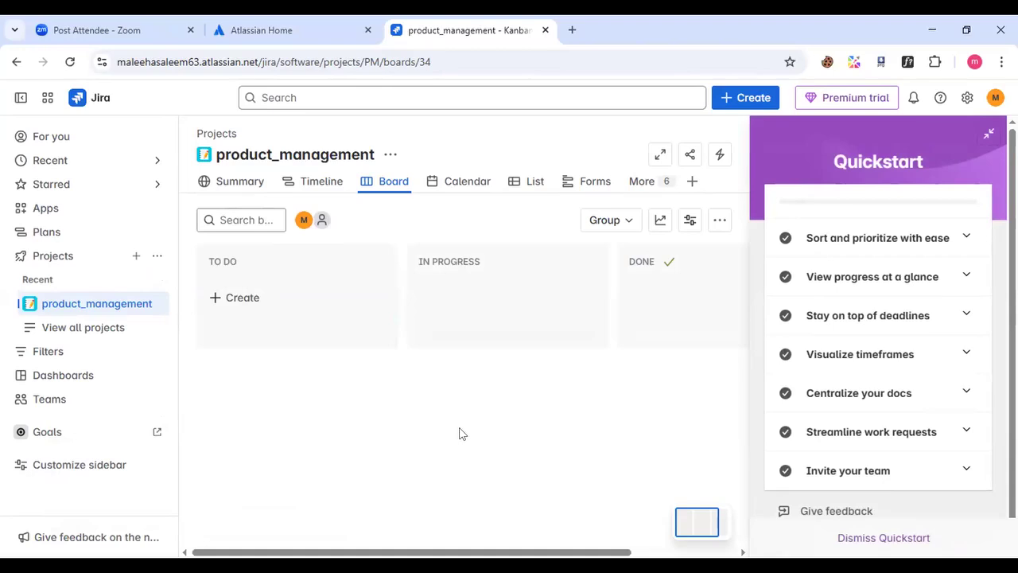
# Collapse the Quickstart guide and create a task named login in the board's To Do column
pyautogui.click(991, 134)
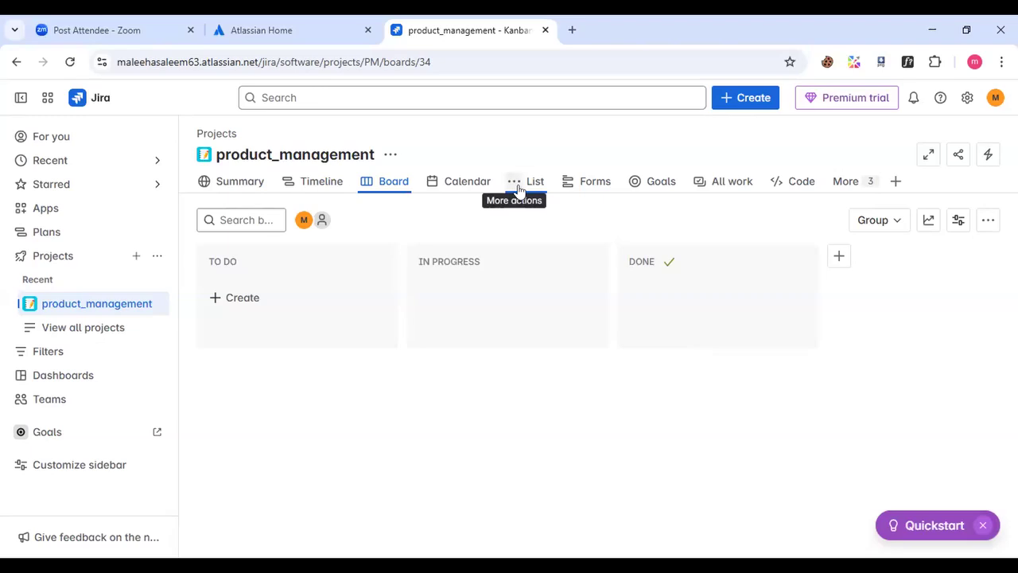
pyautogui.click(229, 299)
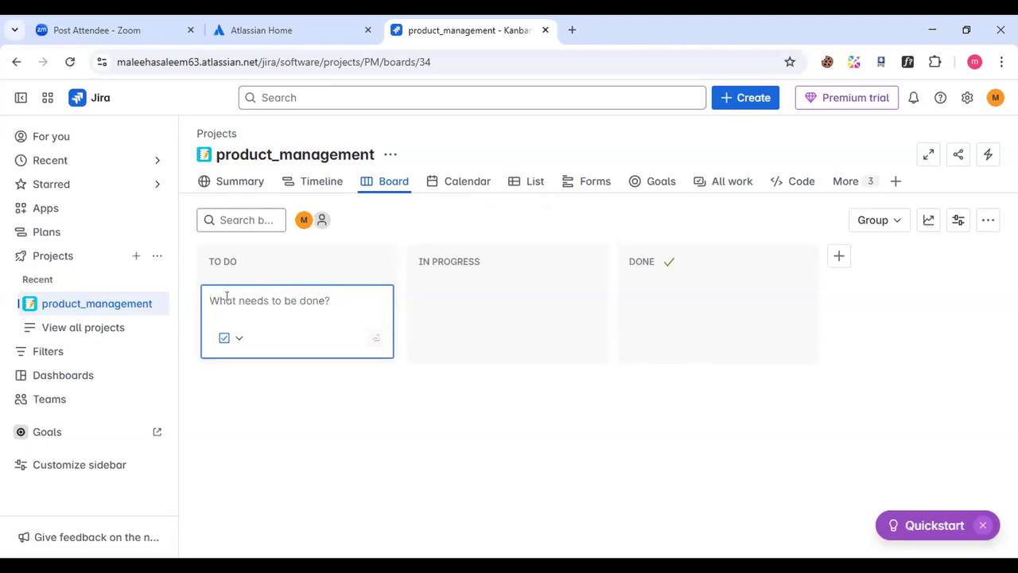
pyautogui.write('login')
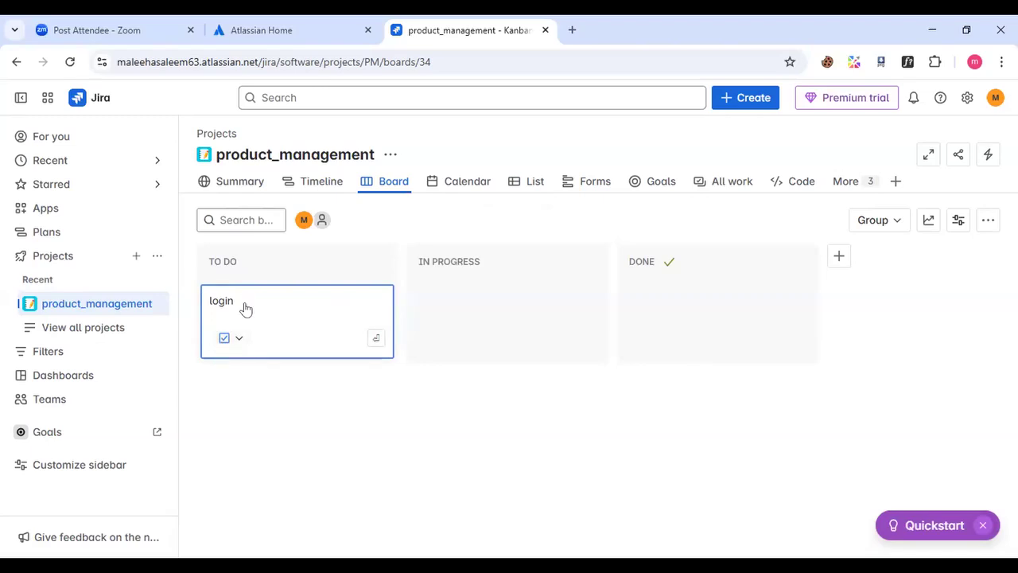
pyautogui.press('Return')
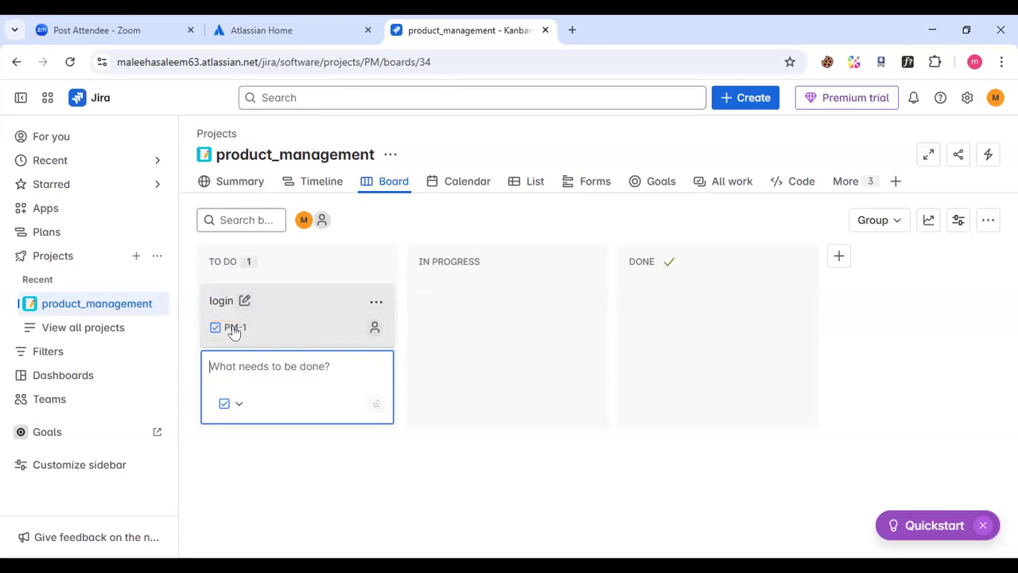
# Open the login task and save "login function." as its description
pyautogui.click(233, 328)
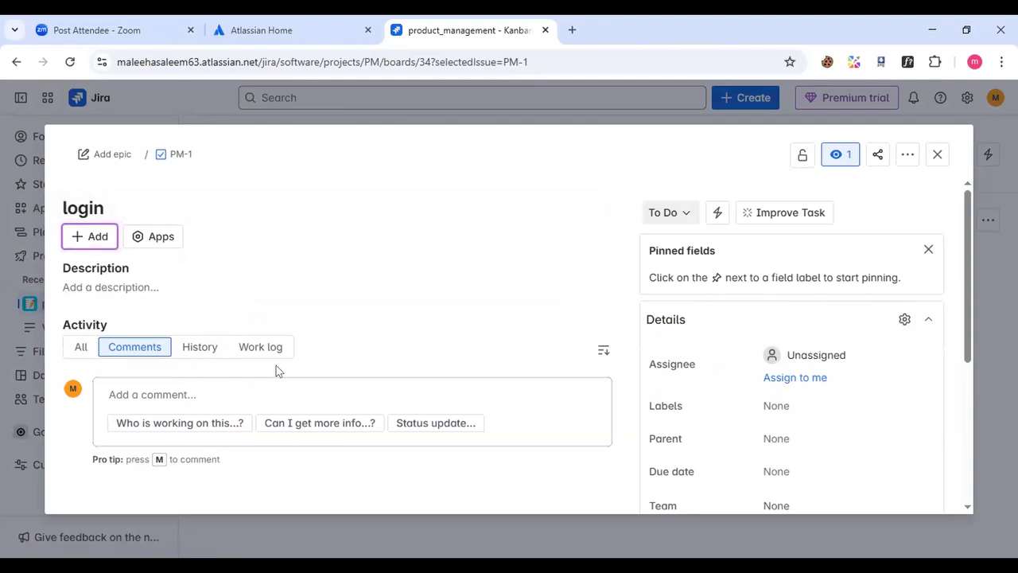
pyautogui.click(103, 285)
pyautogui.write('lo')
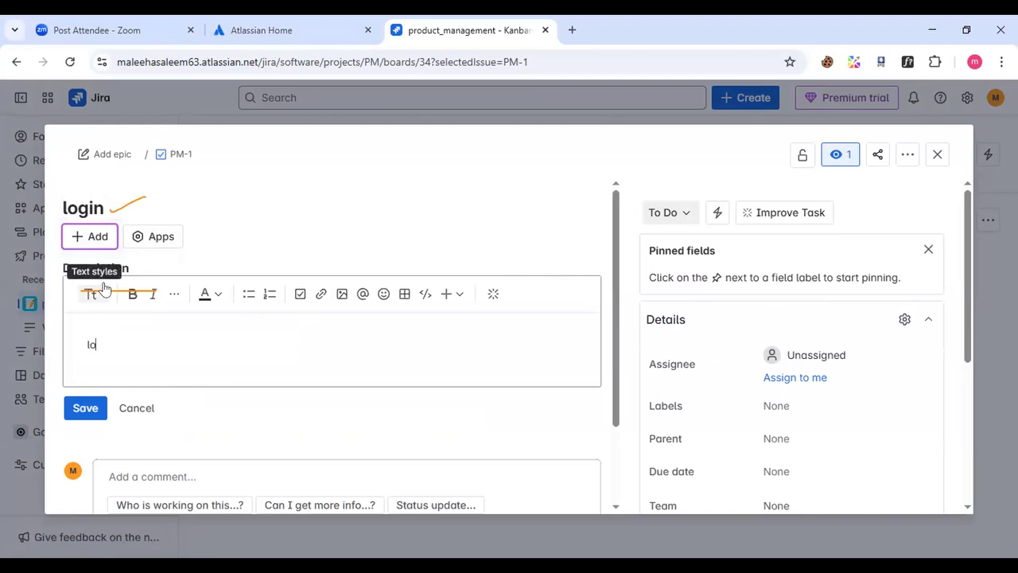
pyautogui.write('gin function.')
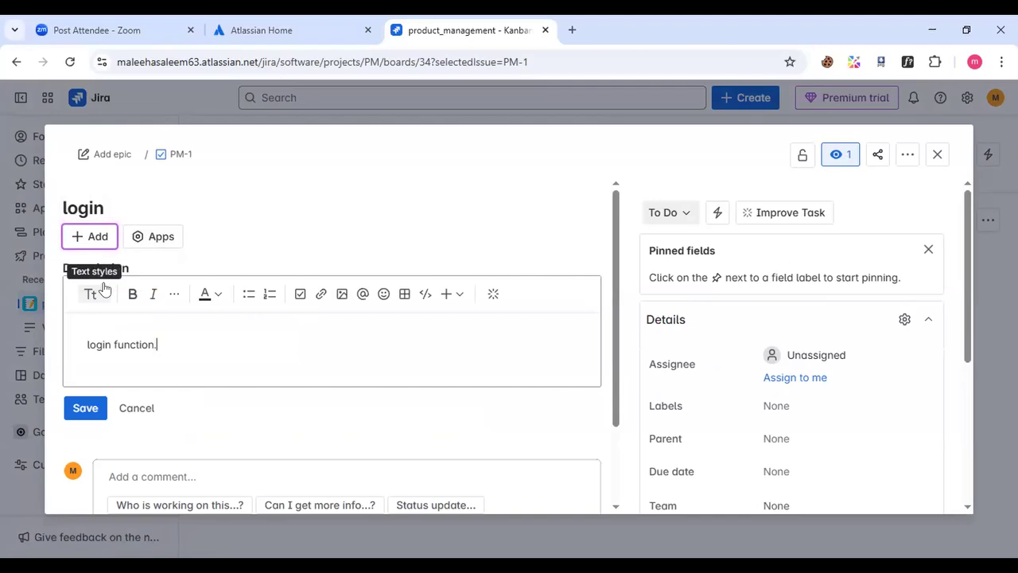
pyautogui.click(80, 410)
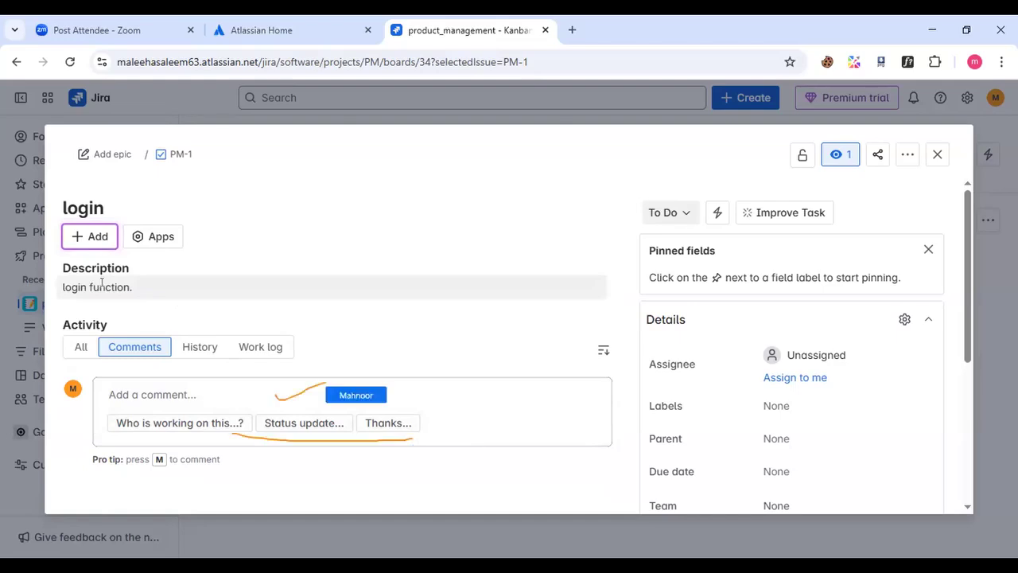
# Post the comment "thanks" on the login task
pyautogui.click(136, 392)
pyautogui.write('thank')
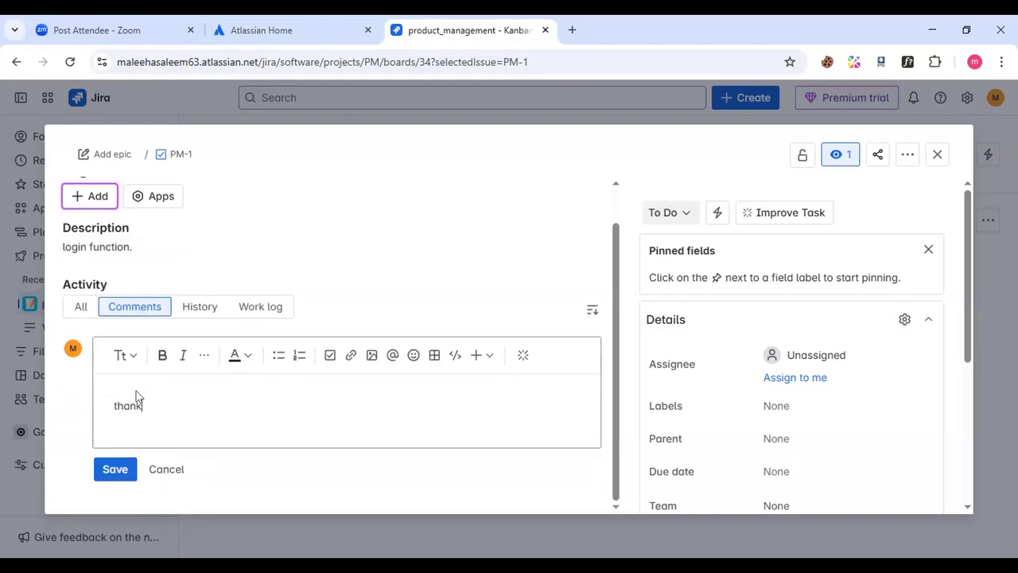
pyautogui.write('s')
pyautogui.click(114, 470)
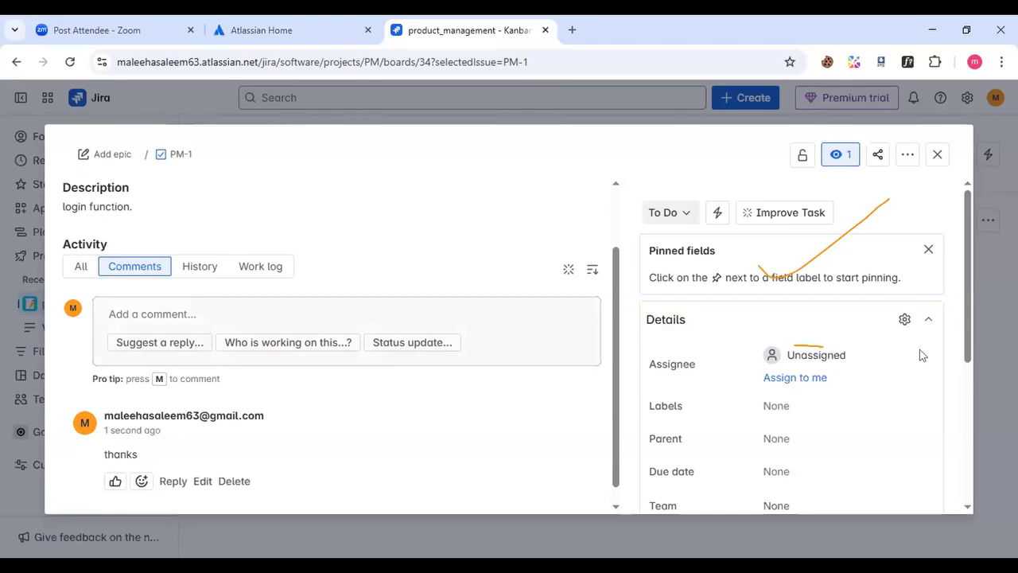
# Assign the login task to your own account and add the label login
pyautogui.click(808, 380)
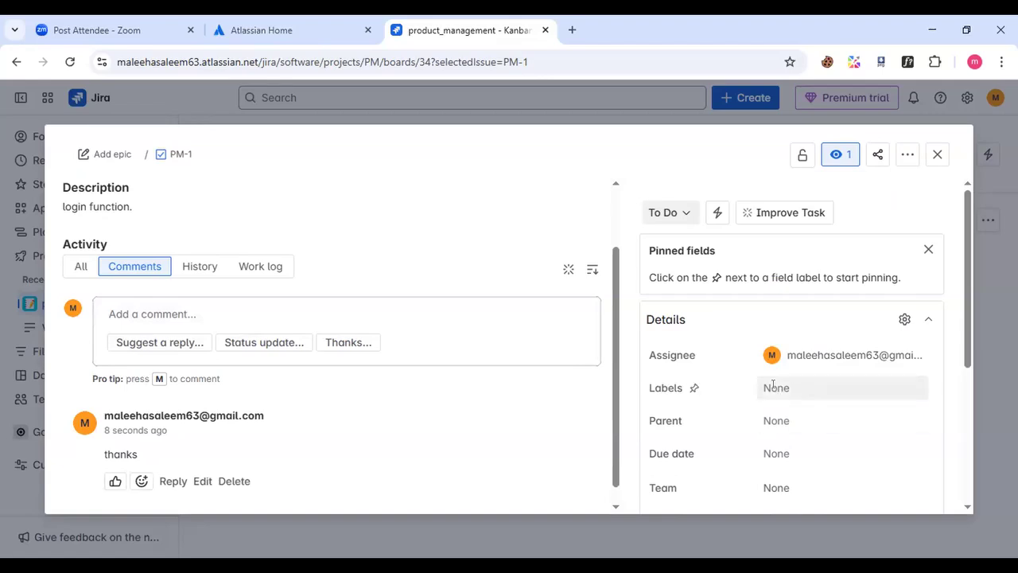
pyautogui.click(774, 386)
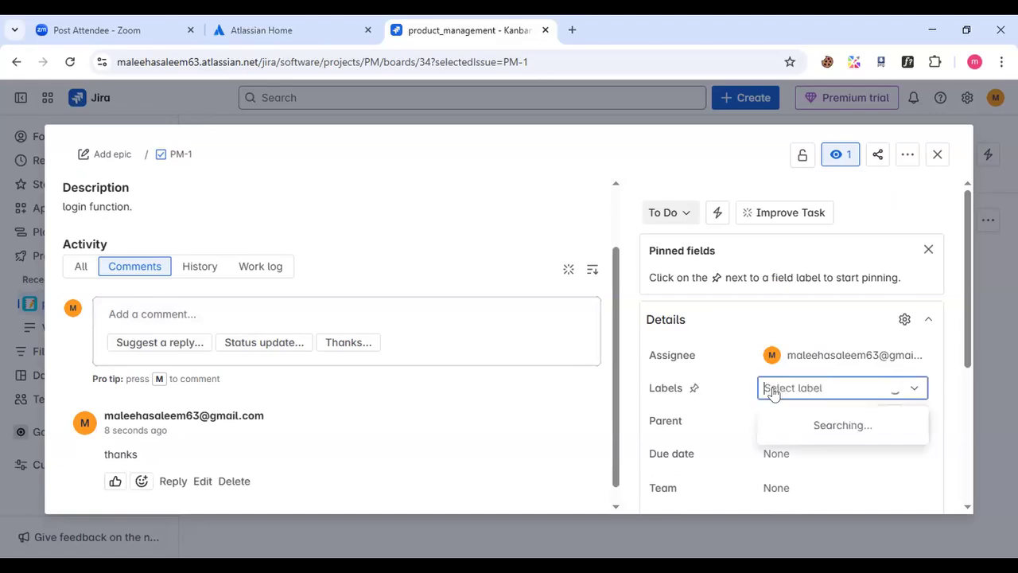
pyautogui.write('login')
pyautogui.press('Return')
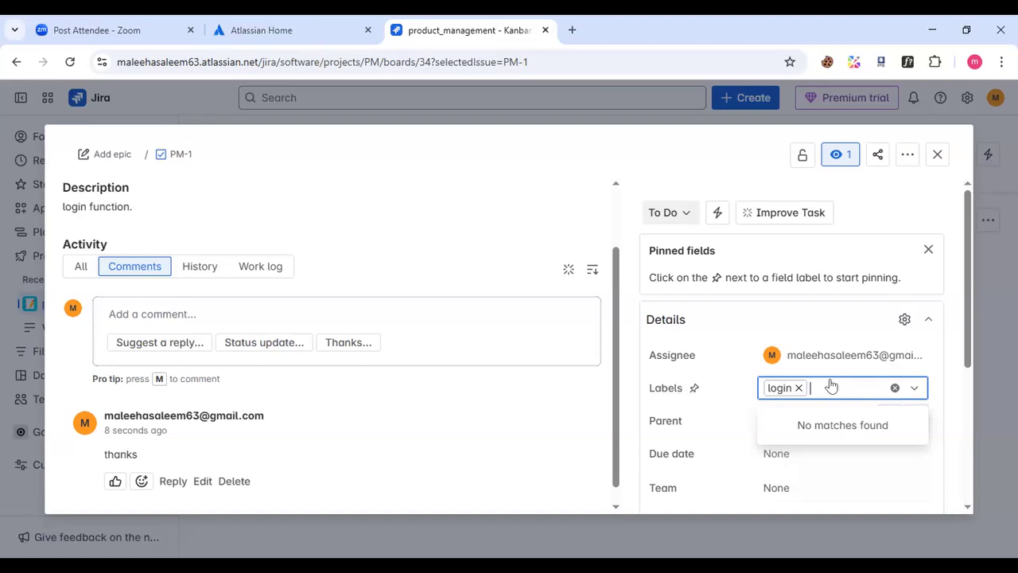
pyautogui.press('Return')
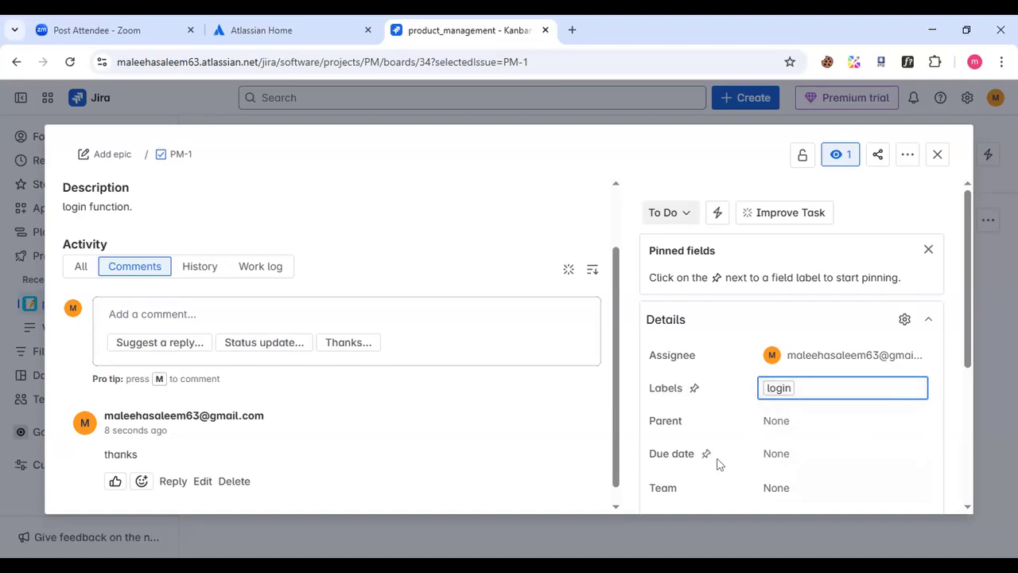
# Set the login task's due date to June 30, 2025
pyautogui.scroll(-1, 800, 467)
pyautogui.scroll(-1, 802, 466)
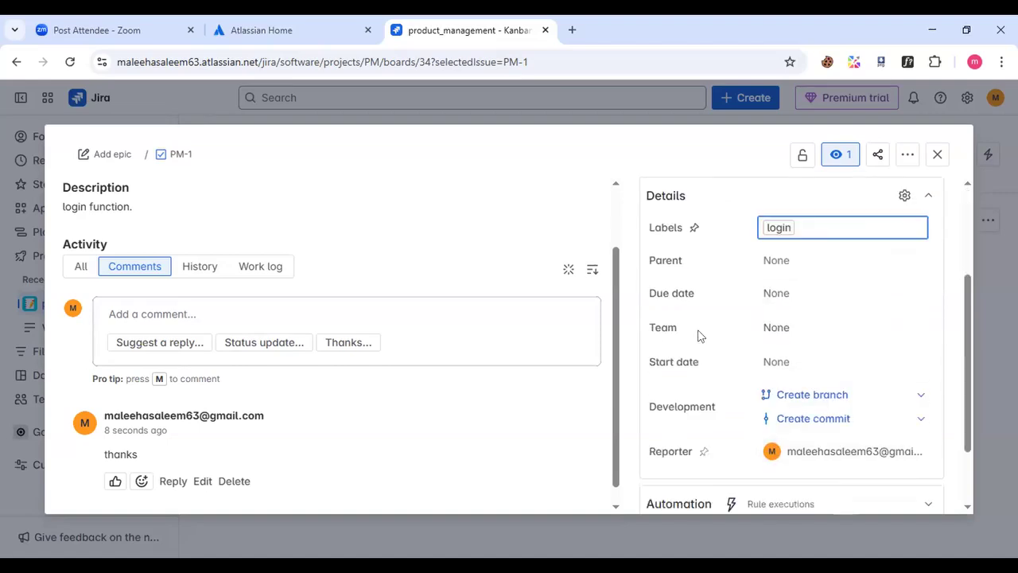
pyautogui.click(781, 294)
pyautogui.doubleClick(781, 295)
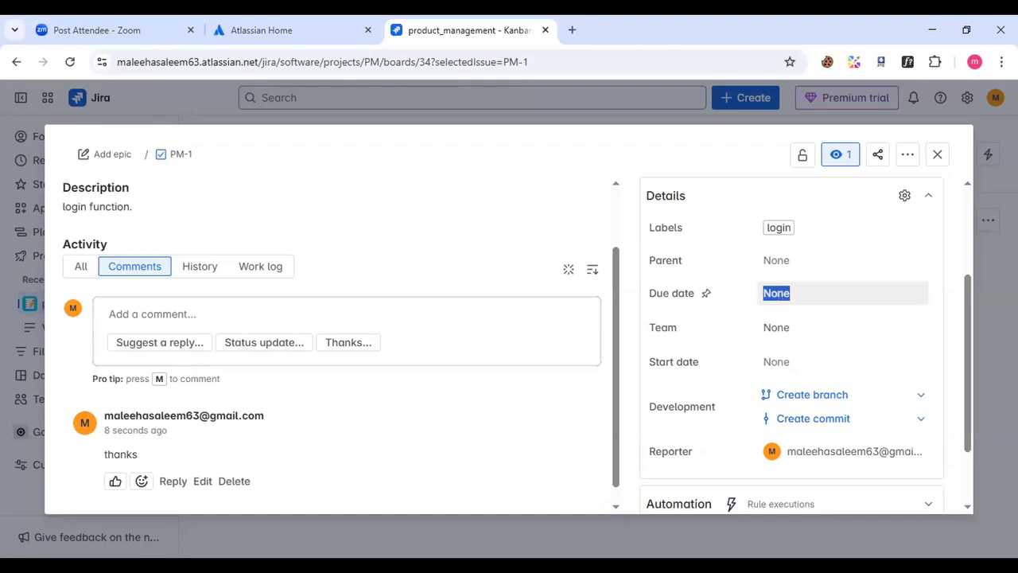
pyautogui.click(904, 166)
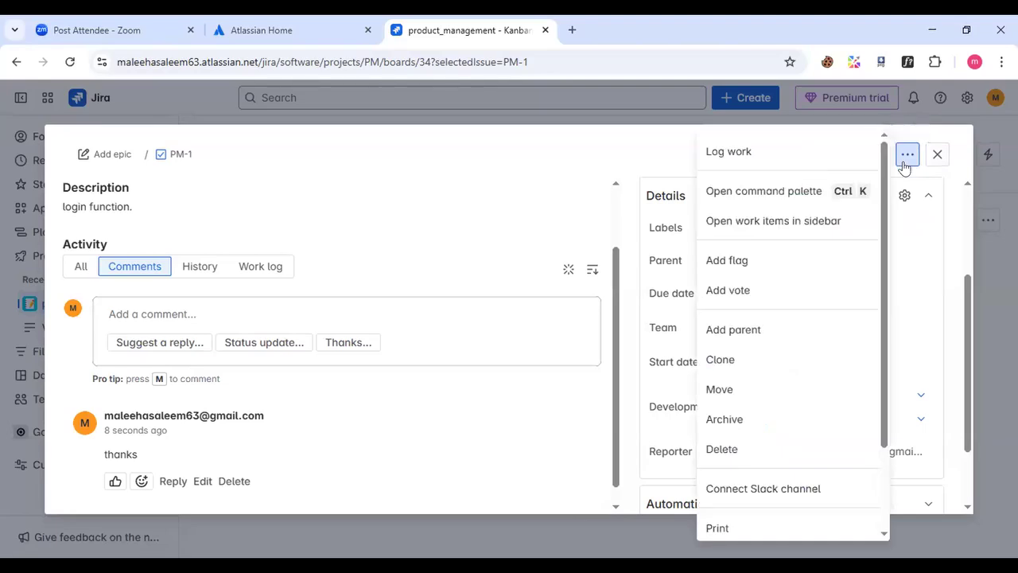
pyautogui.click(948, 168)
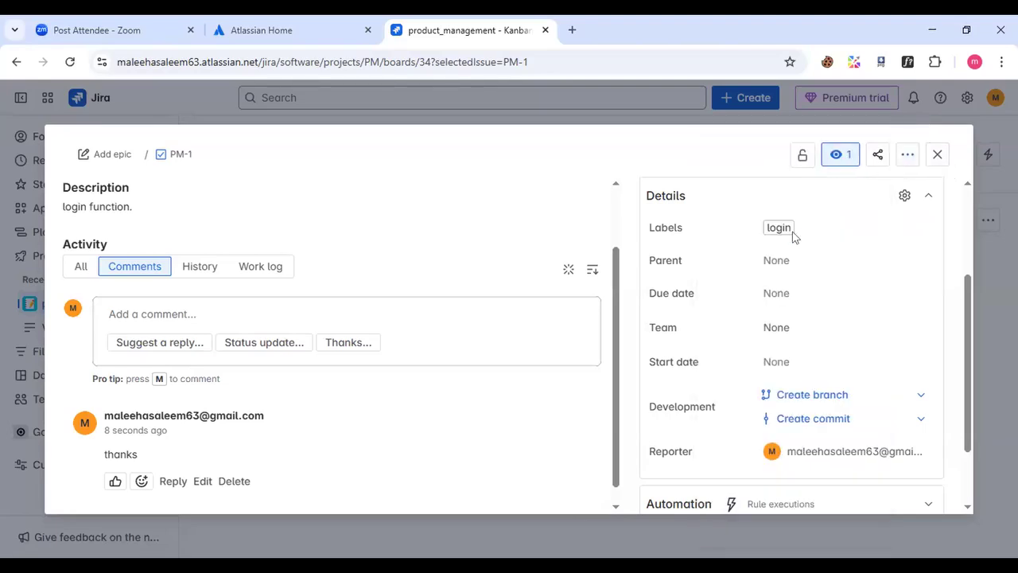
pyautogui.click(785, 291)
pyautogui.doubleClick(785, 291)
pyautogui.click(789, 296)
pyautogui.click(788, 297)
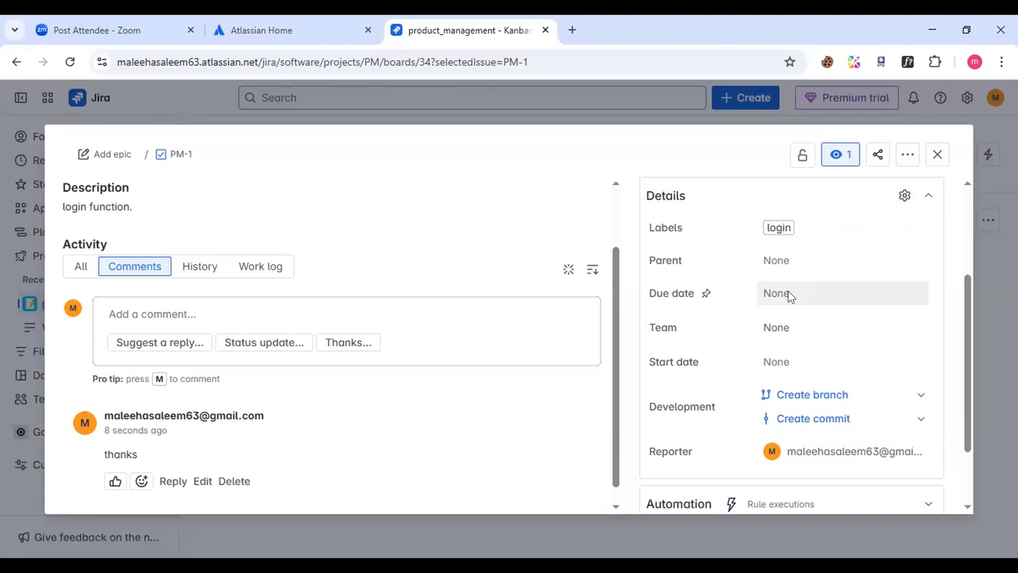
pyautogui.click(789, 296)
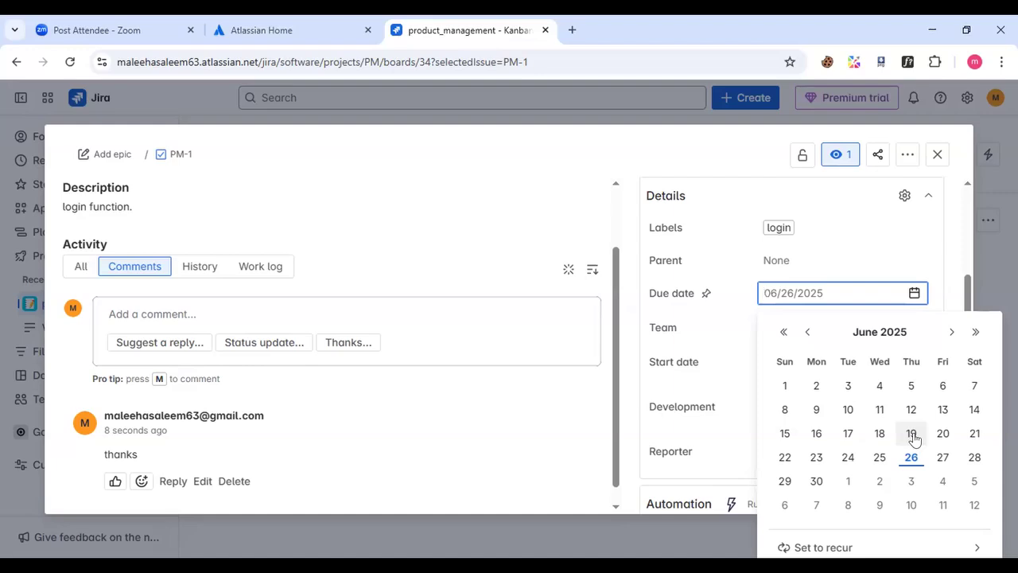
pyautogui.click(816, 482)
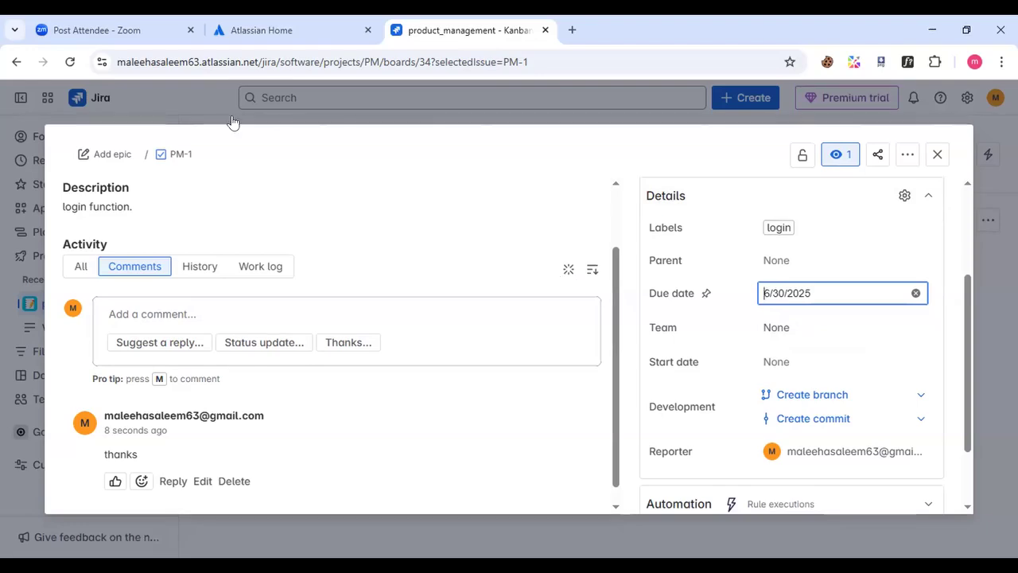
pyautogui.click(461, 356)
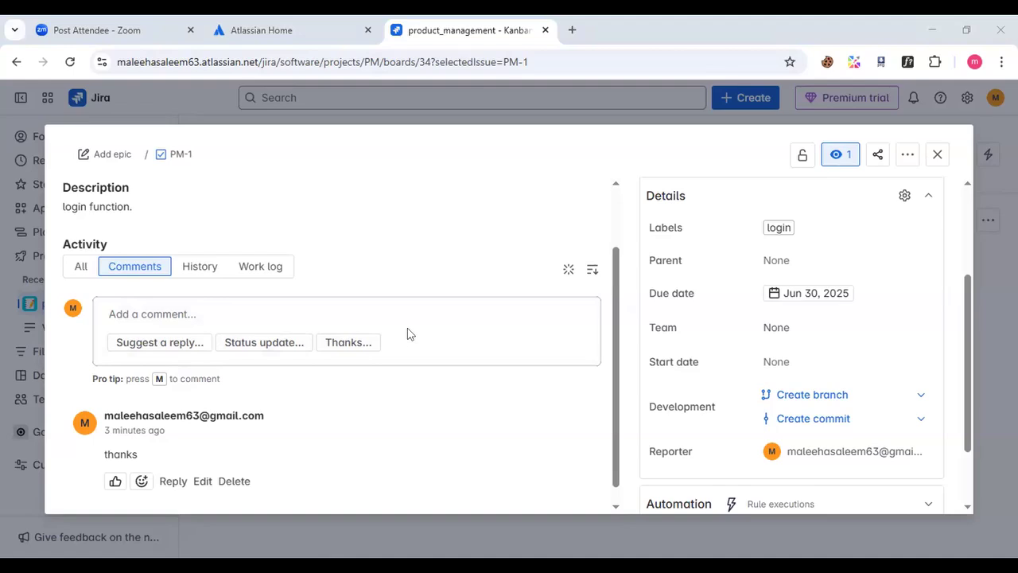
# Finish reviewing the login task's due date and details, and move its card from To Do to In Progress
pyautogui.click(819, 296)
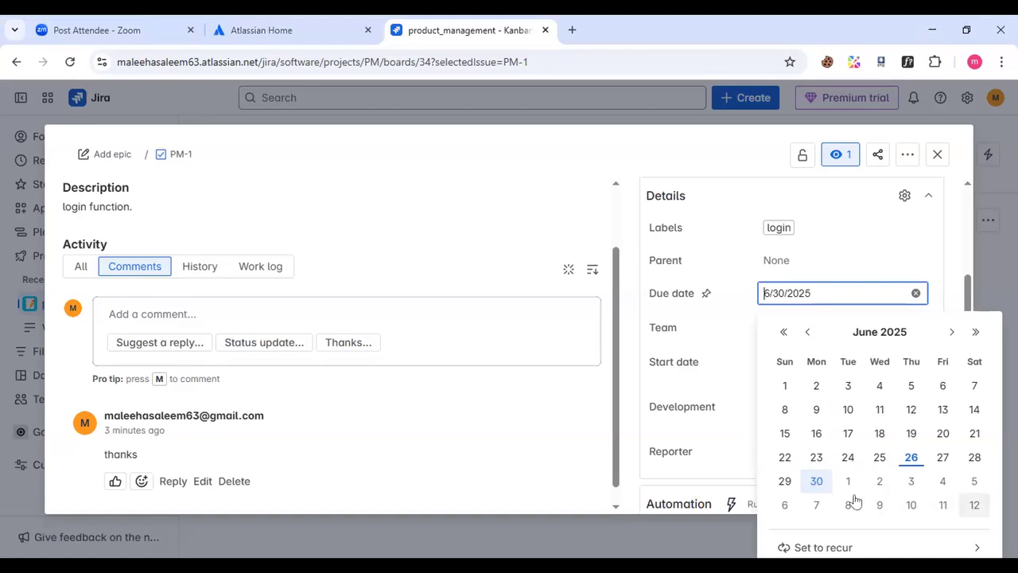
pyautogui.press('Return')
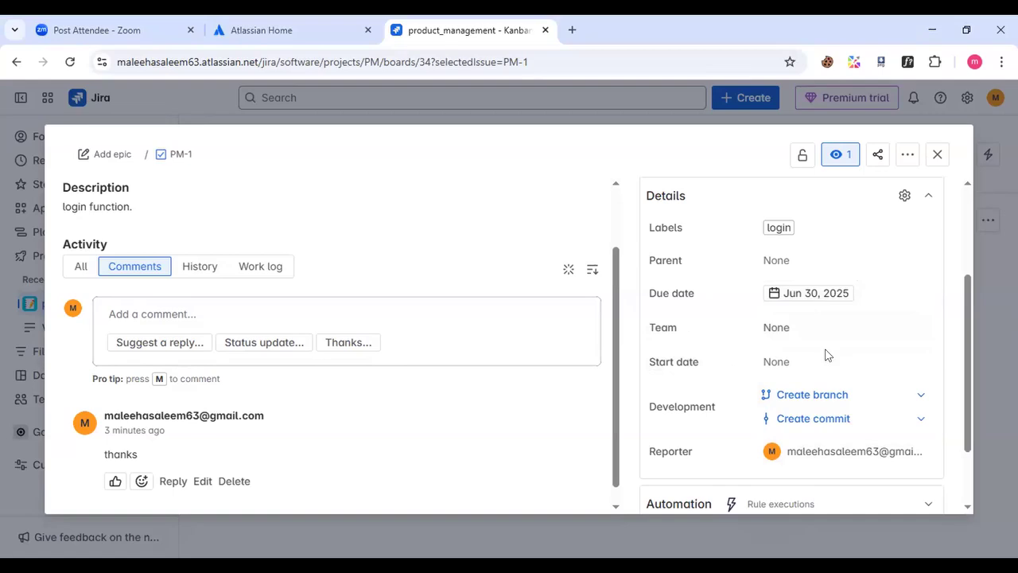
pyautogui.scroll(-3, 825, 355)
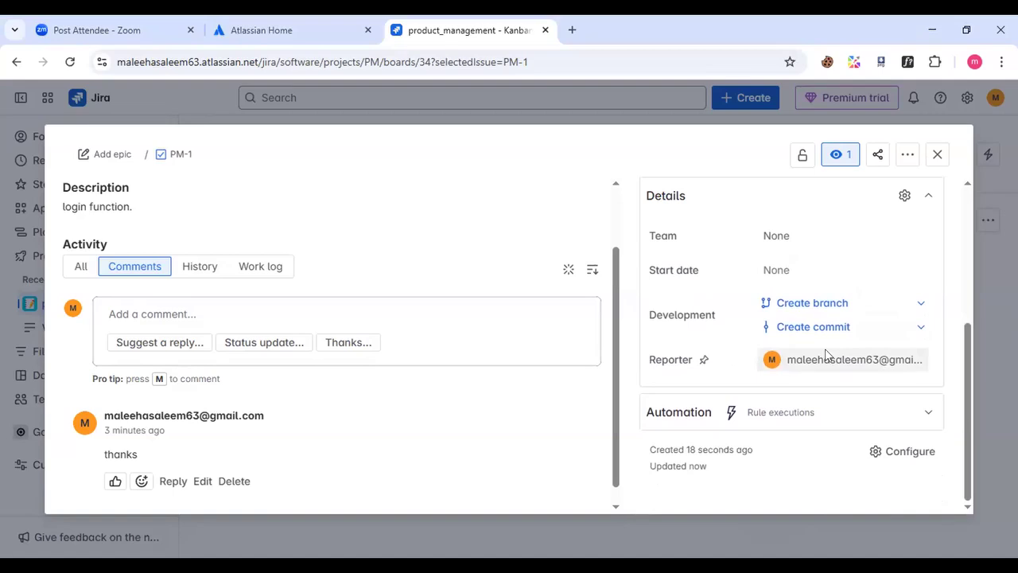
pyautogui.scroll(3, 825, 354)
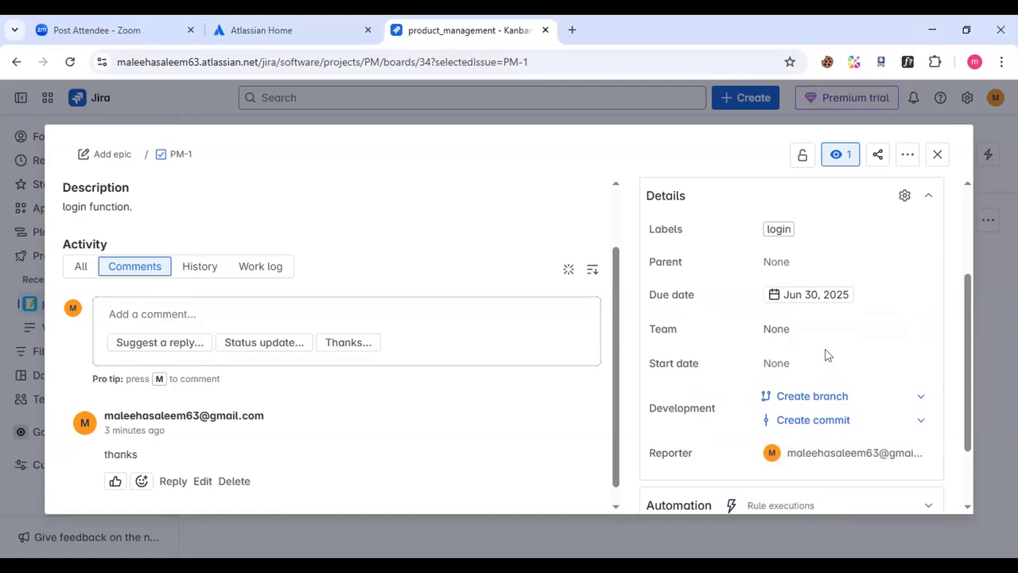
pyautogui.scroll(-3, 825, 354)
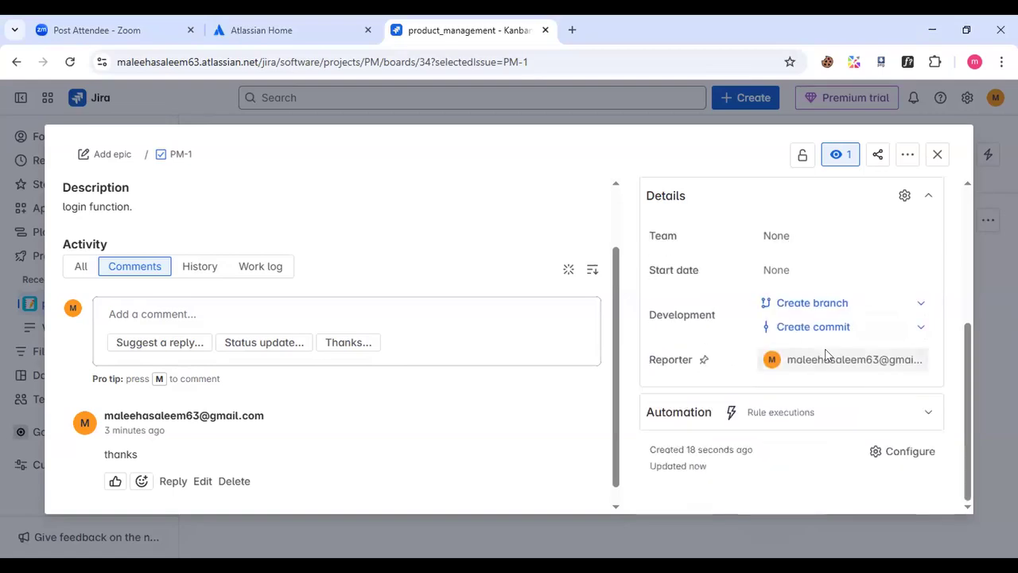
pyautogui.click(938, 154)
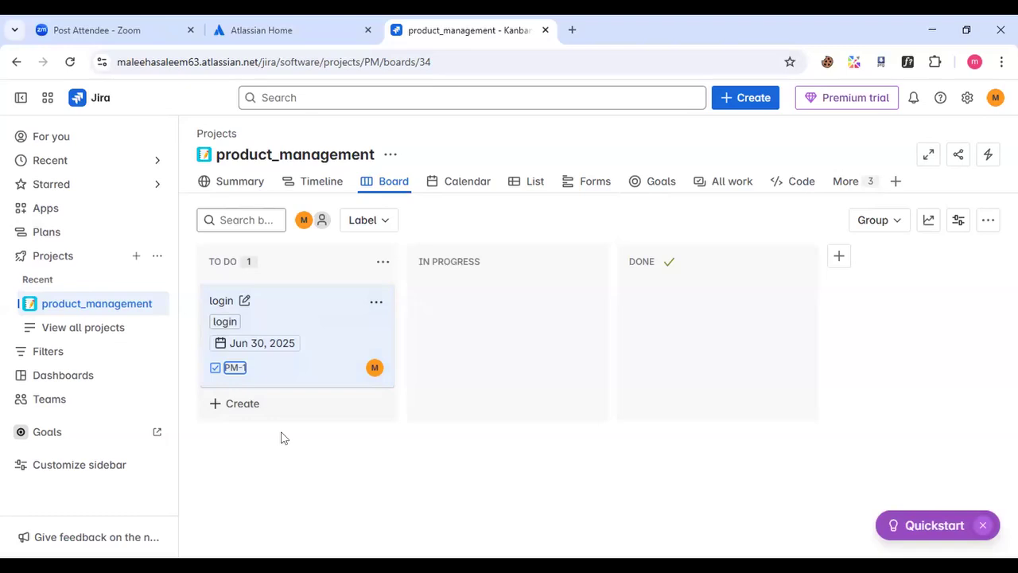
pyautogui.moveTo(257, 318); pyautogui.dragTo(502, 305)
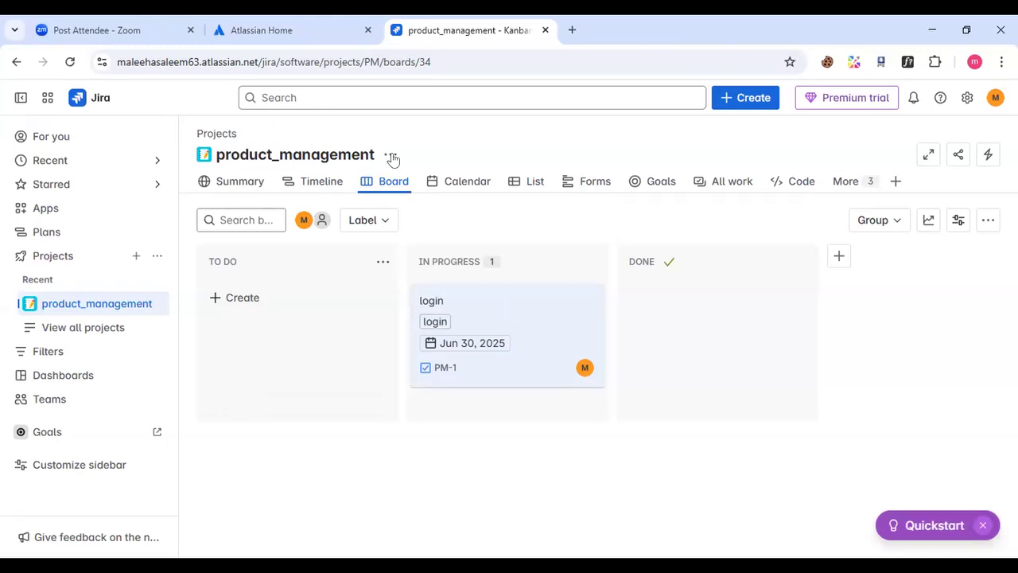
# Look through the project's Summary, Timeline and Board views, and examine the Summary's status overview, priority breakdown and types of work
pyautogui.click(241, 183)
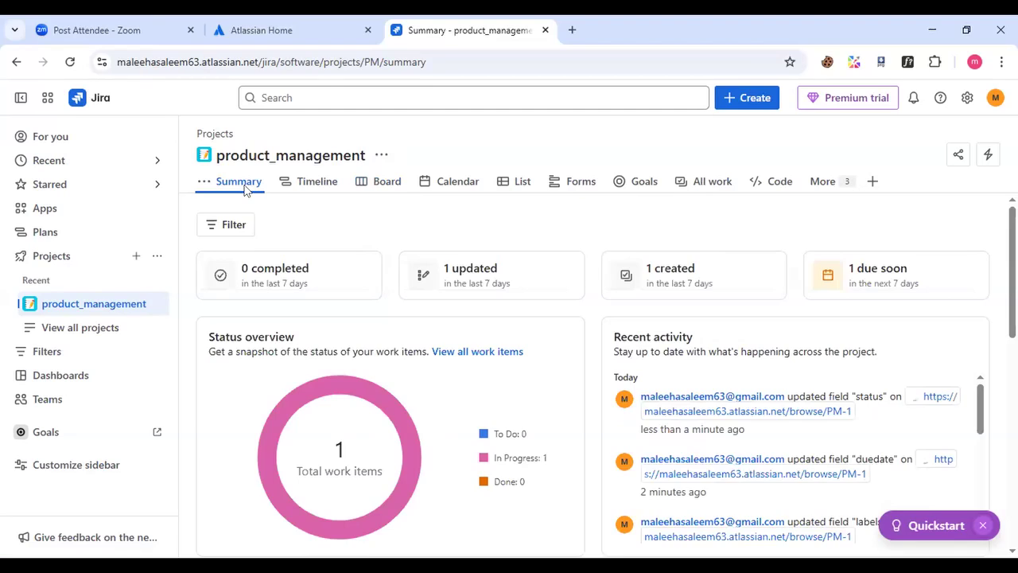
pyautogui.click(318, 182)
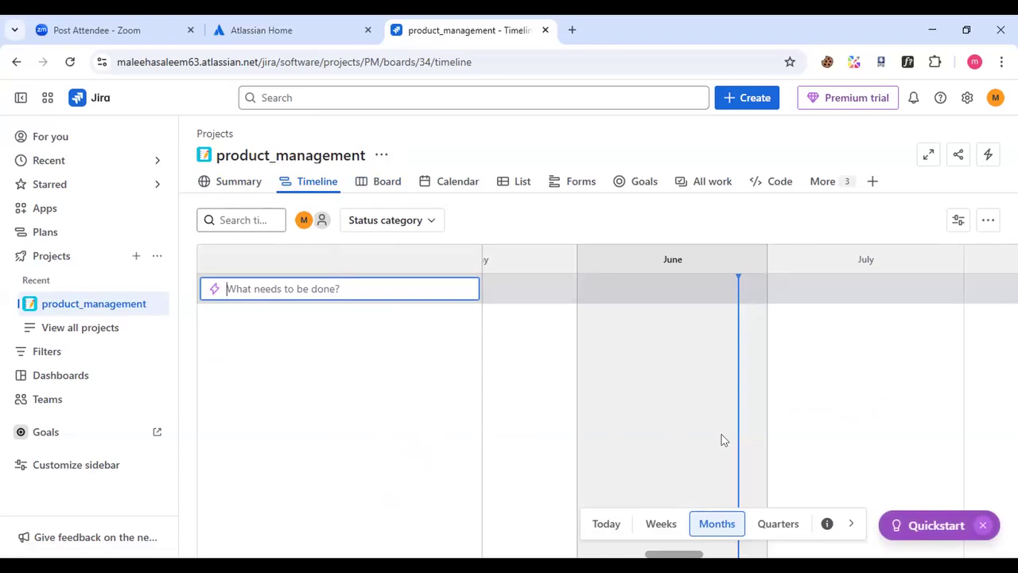
pyautogui.click(388, 185)
pyautogui.click(379, 182)
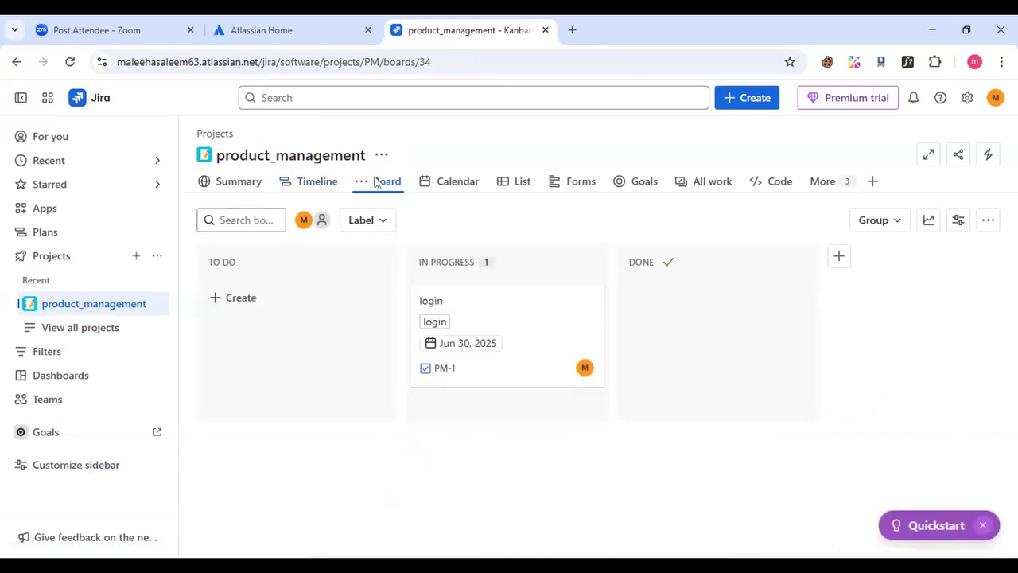
pyautogui.click(233, 184)
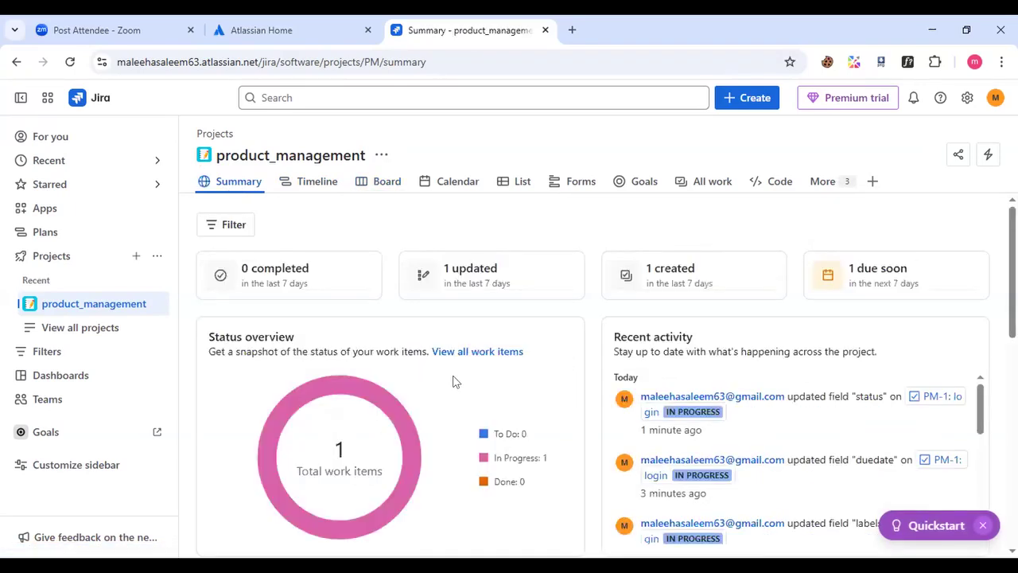
pyautogui.scroll(-4, 454, 382)
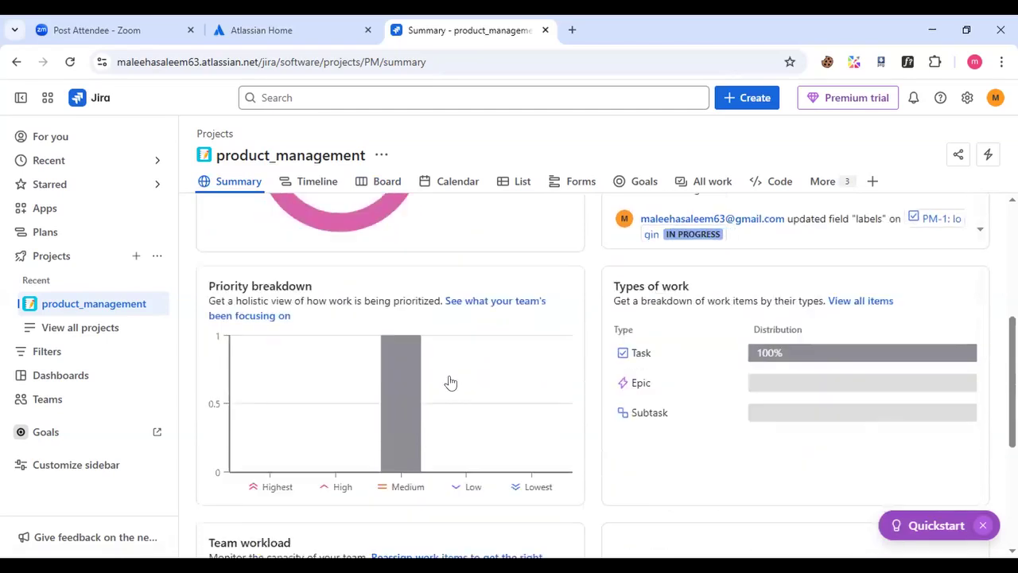
pyautogui.scroll(2, 452, 382)
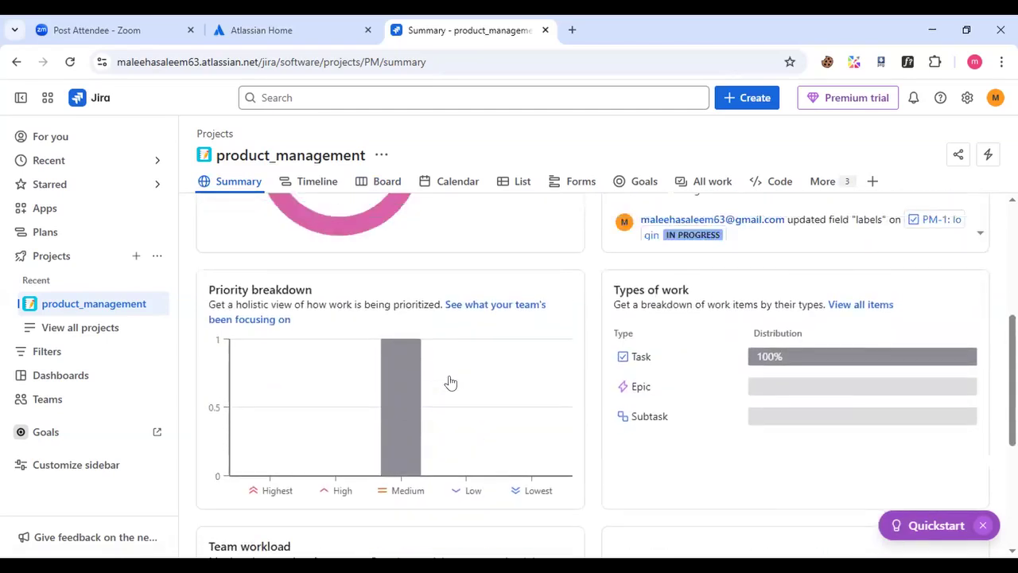
# Examine the Summary's team workload, epic progress, status overview, recent activity and priority breakdown for the product_management project
pyautogui.scroll(-5, 453, 382)
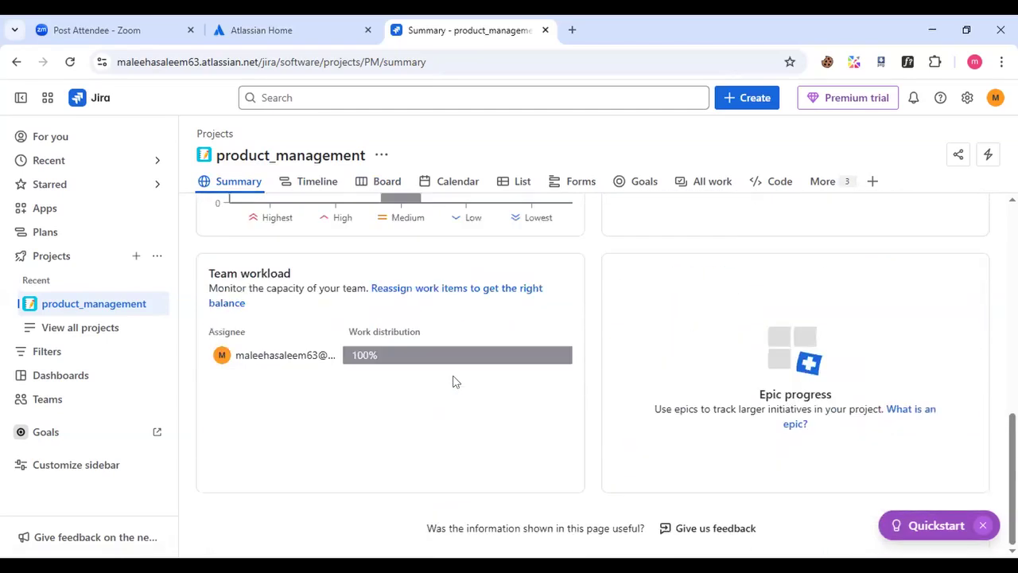
pyautogui.scroll(1, 454, 381)
pyautogui.scroll(-1, 454, 380)
pyautogui.scroll(4, 453, 382)
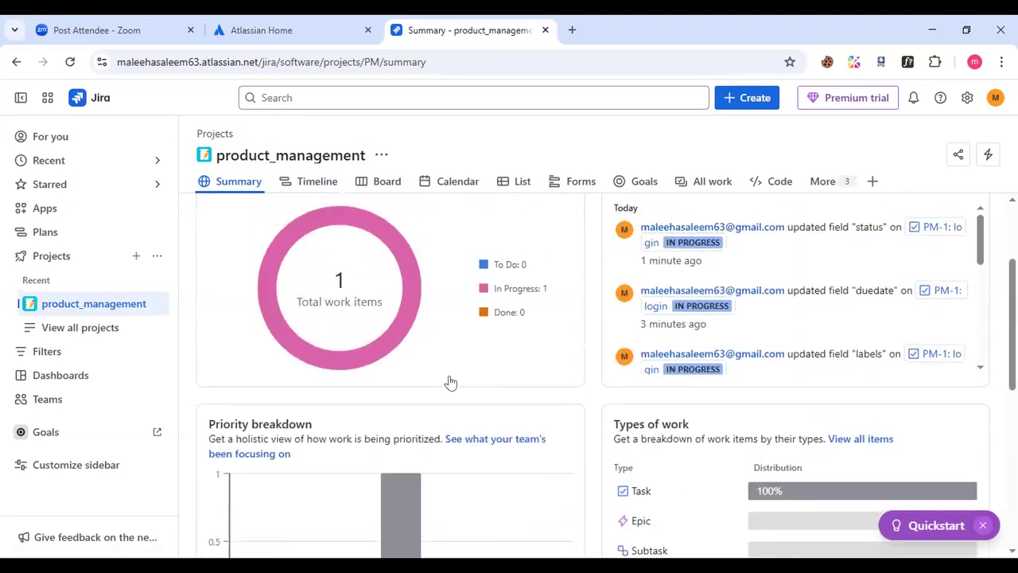
pyautogui.scroll(1, 453, 382)
pyautogui.scroll(1, 454, 382)
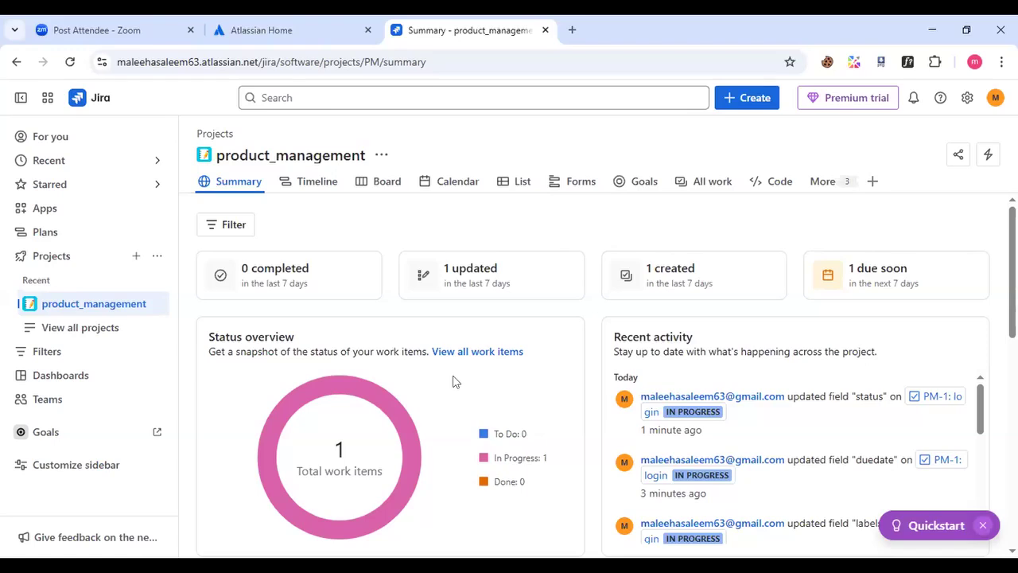
pyautogui.scroll(-10, 453, 382)
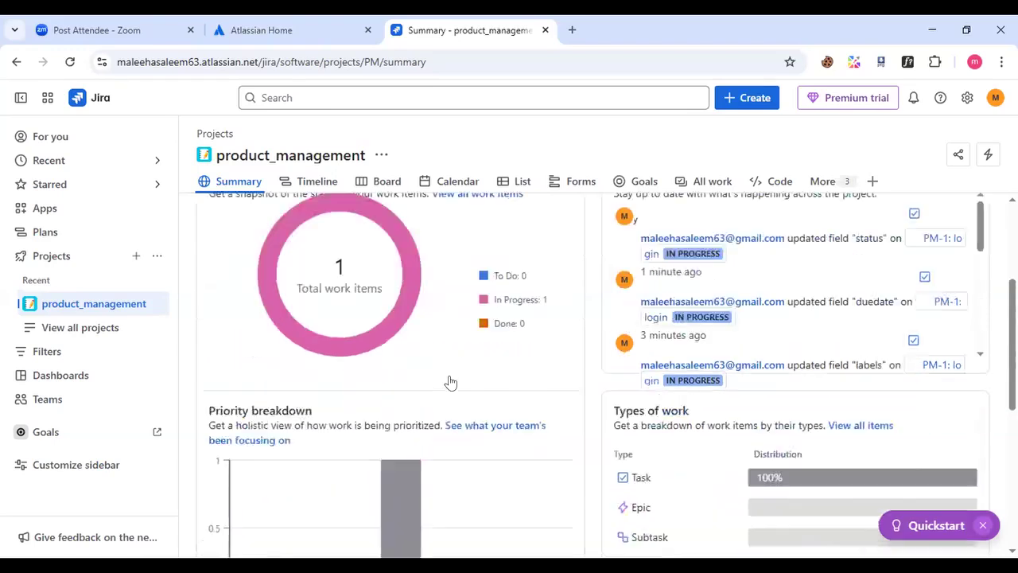
pyautogui.scroll(10, 453, 382)
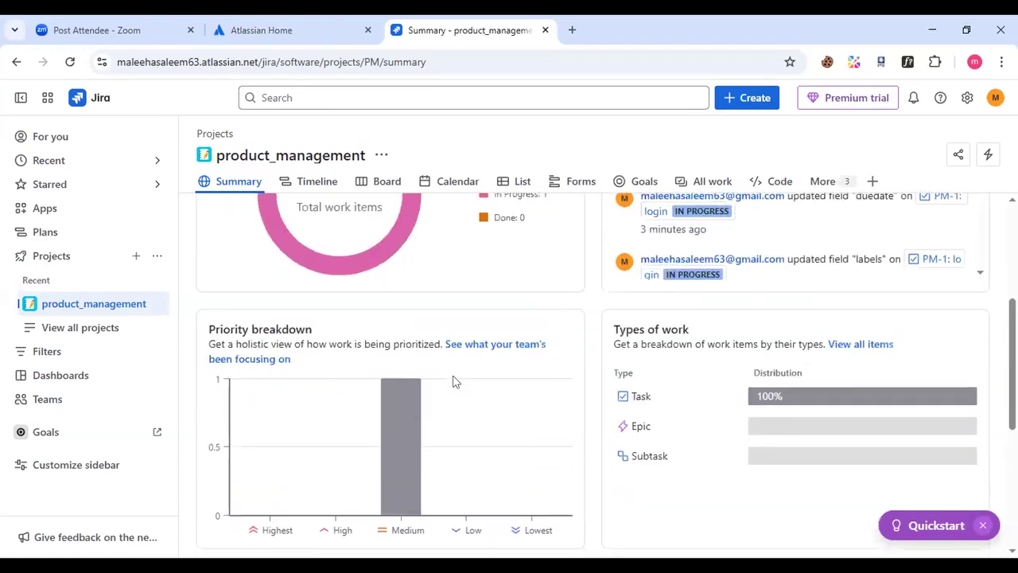
# Look through the project's Timeline, Board, Calendar, List and Forms views, checking the login task on the calendar's June 30 date
pyautogui.click(317, 182)
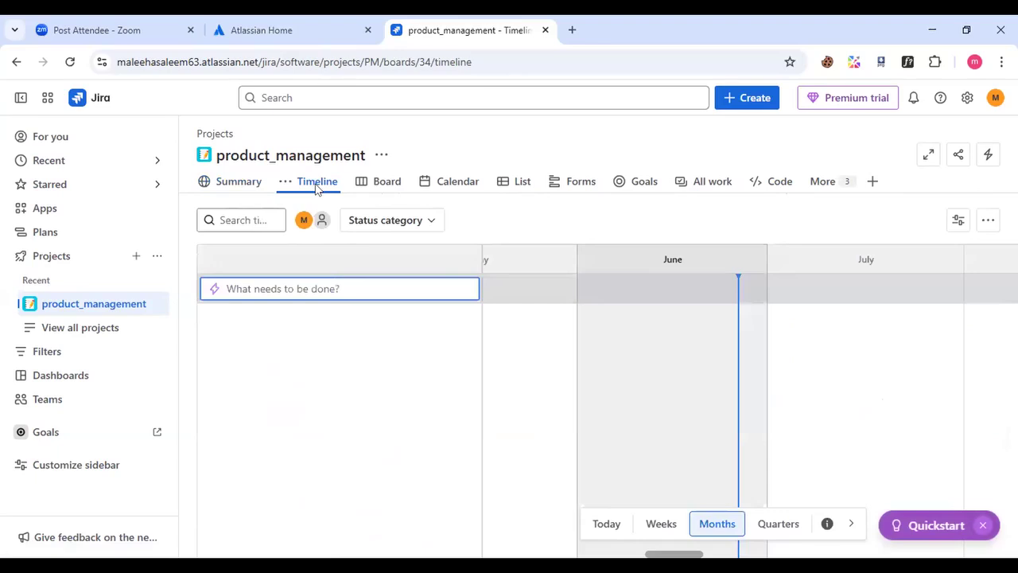
pyautogui.click(387, 183)
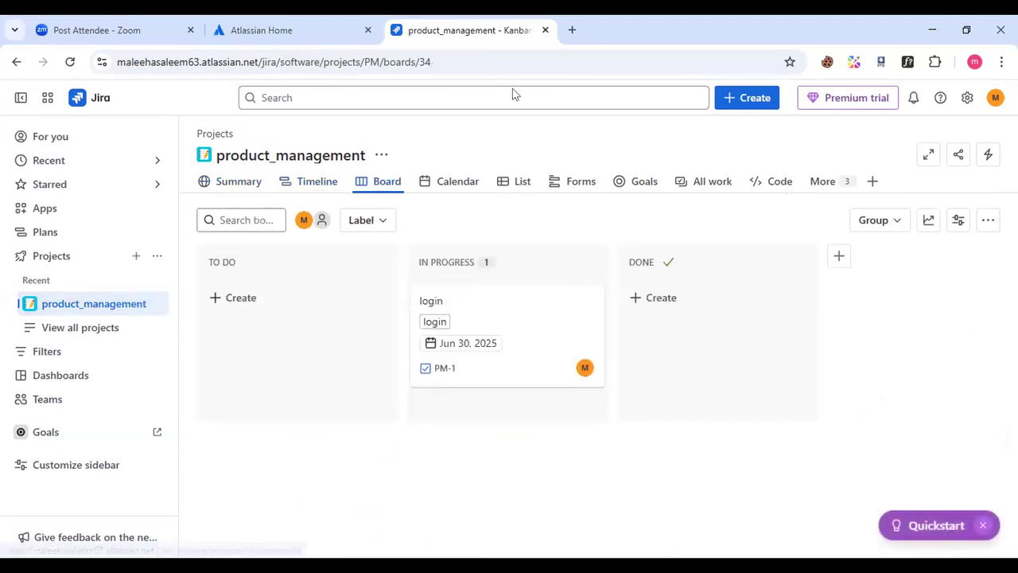
pyautogui.click(458, 185)
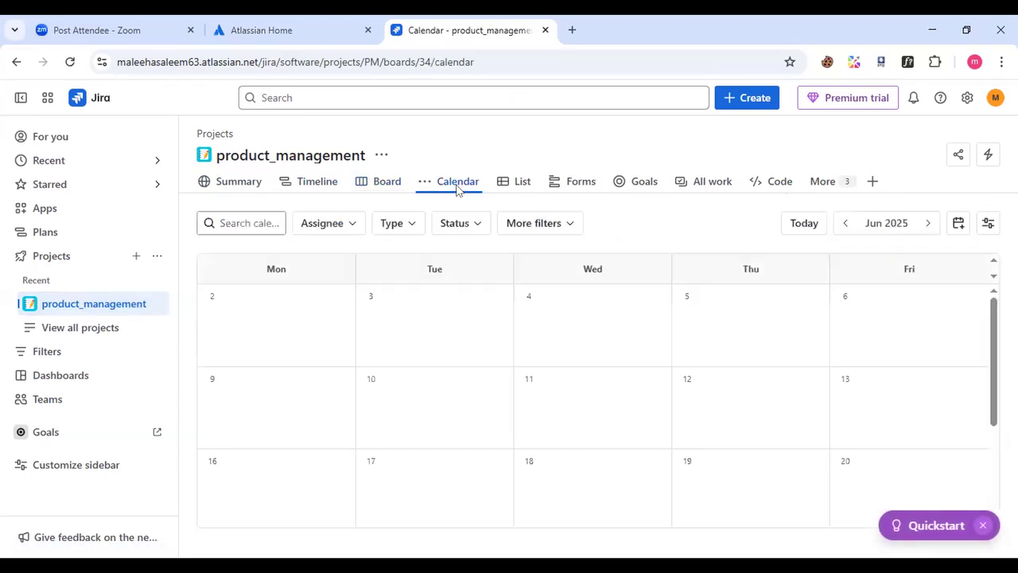
pyautogui.scroll(-2, 510, 482)
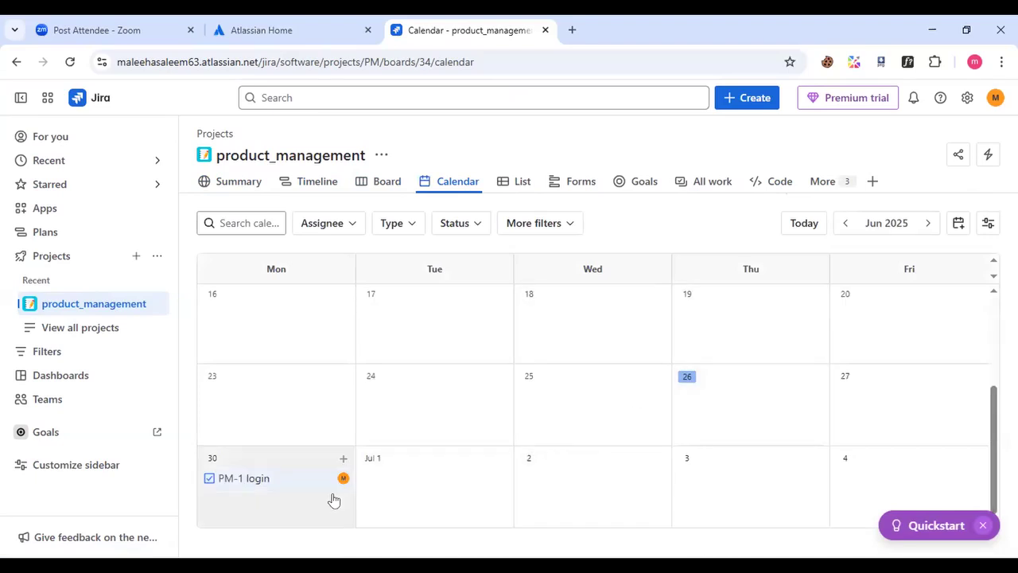
pyautogui.click(518, 180)
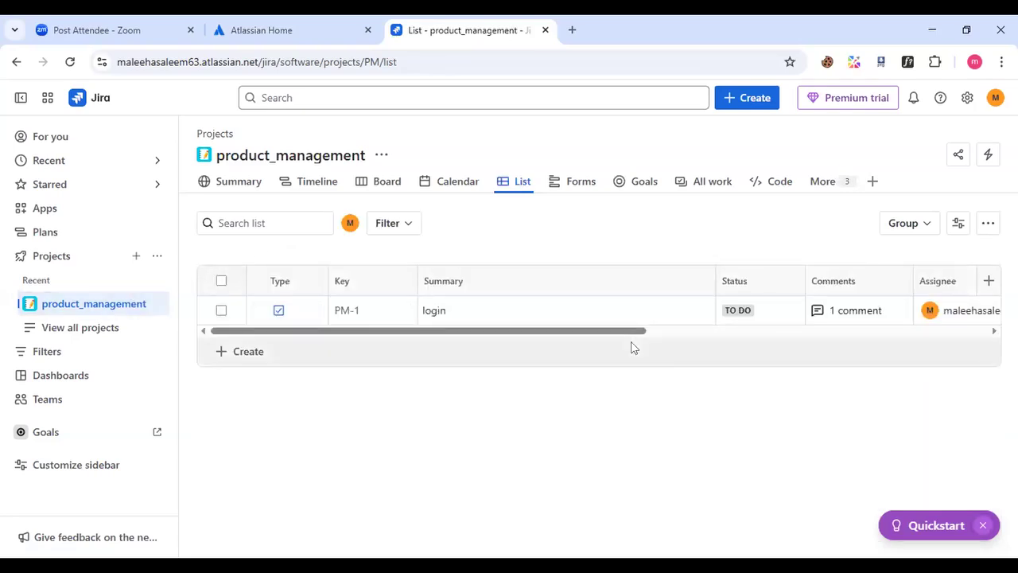
pyautogui.click(582, 180)
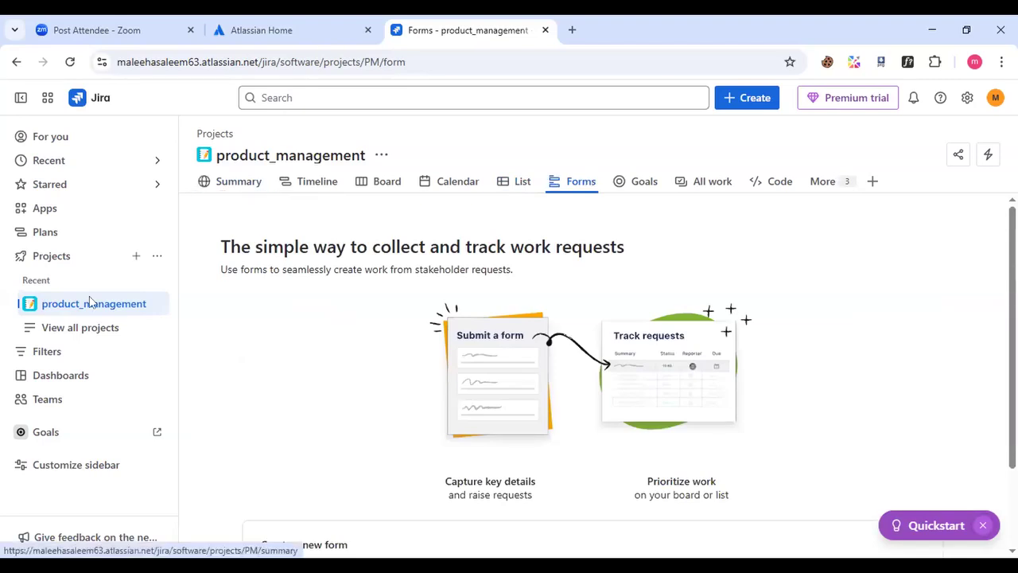
# Start creating a new project and browse the templates recommended for you and those for Software development
pyautogui.click(136, 258)
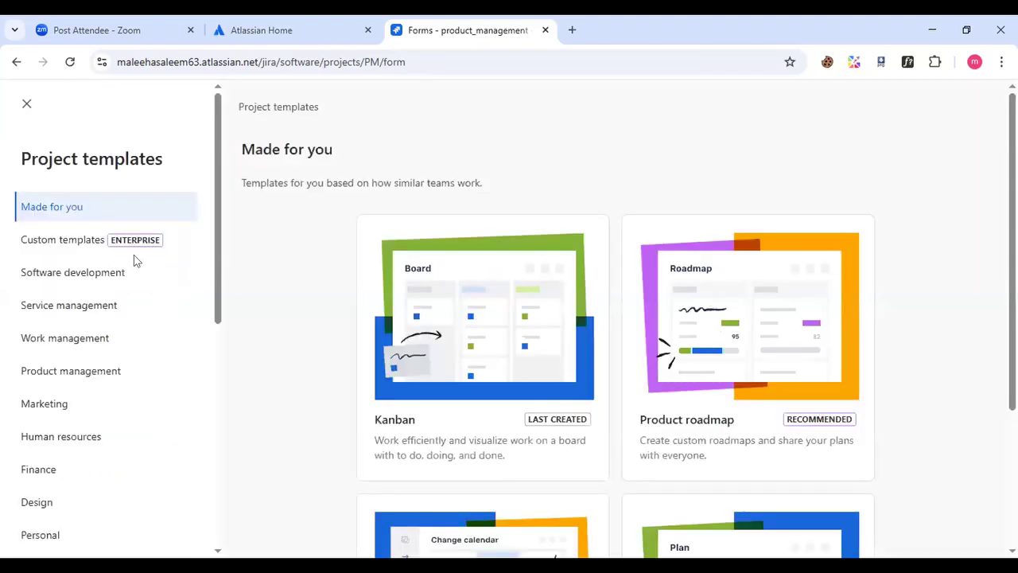
pyautogui.scroll(-2, 268, 450)
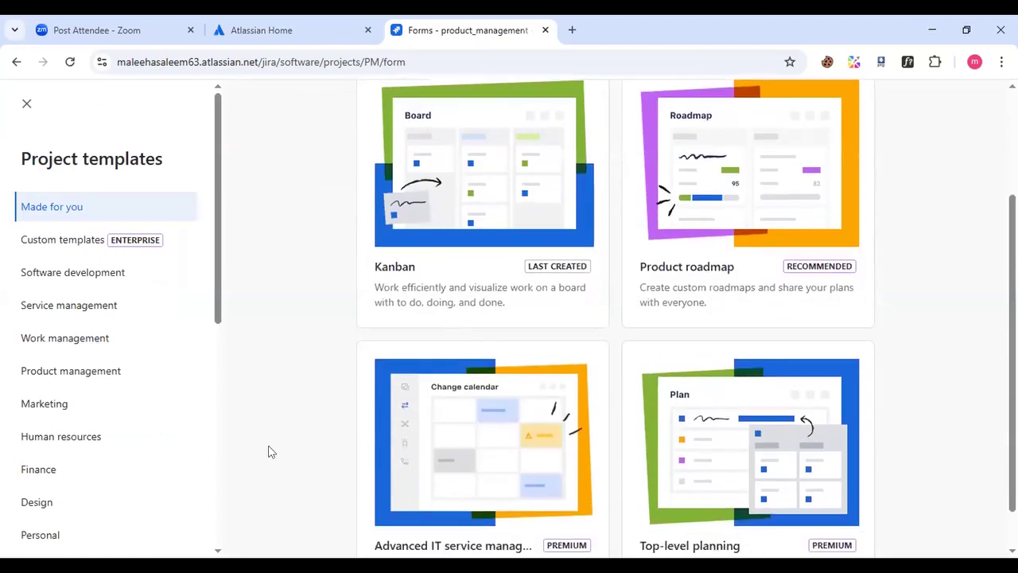
pyautogui.scroll(-1, 268, 452)
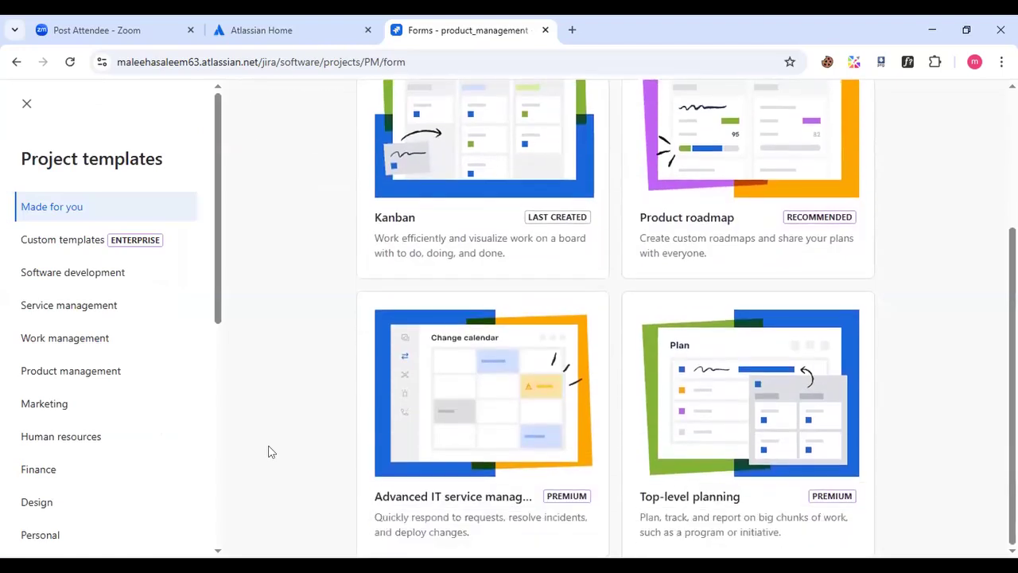
pyautogui.scroll(3, 268, 452)
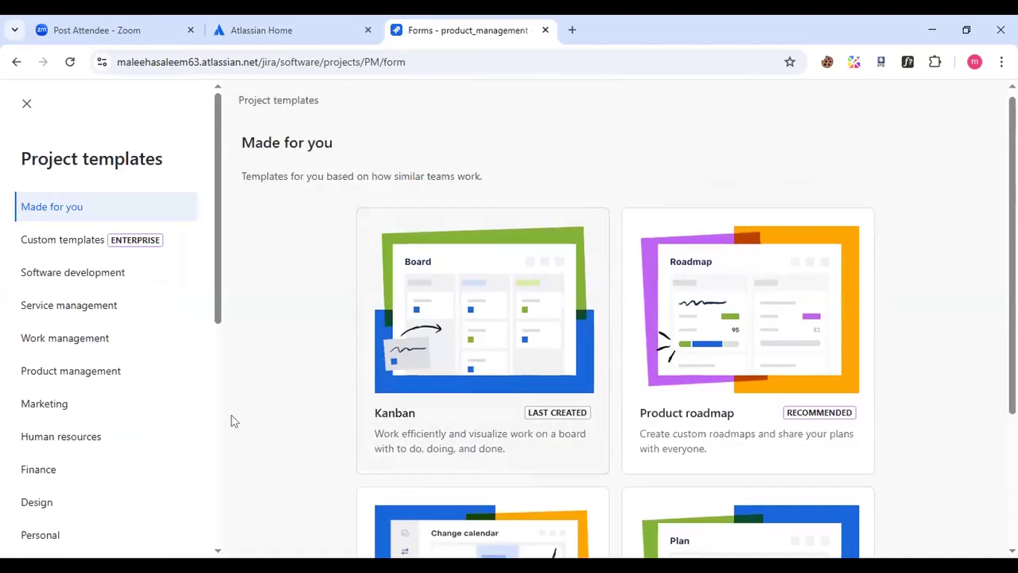
pyautogui.click(48, 285)
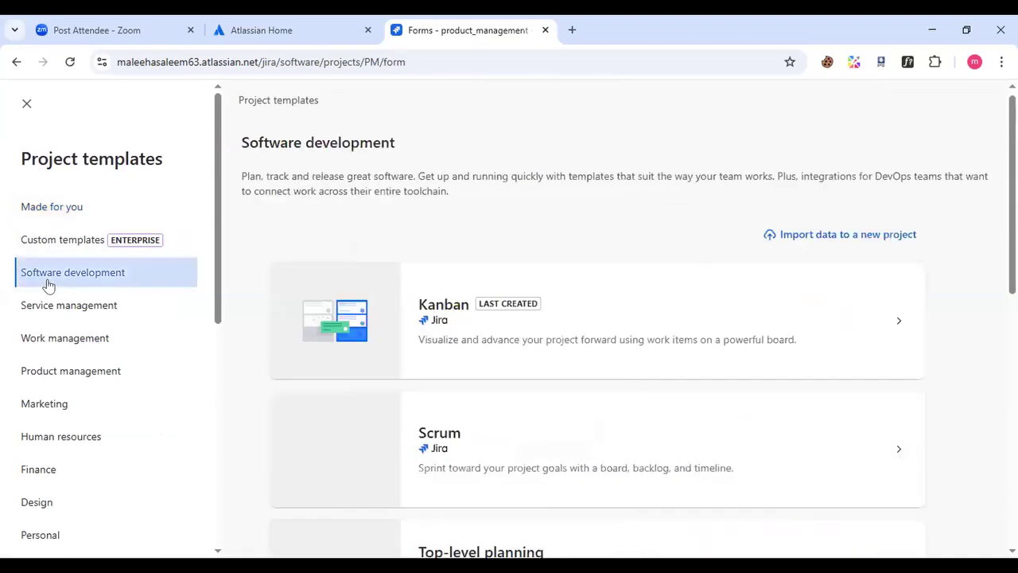
pyautogui.scroll(-2, 566, 396)
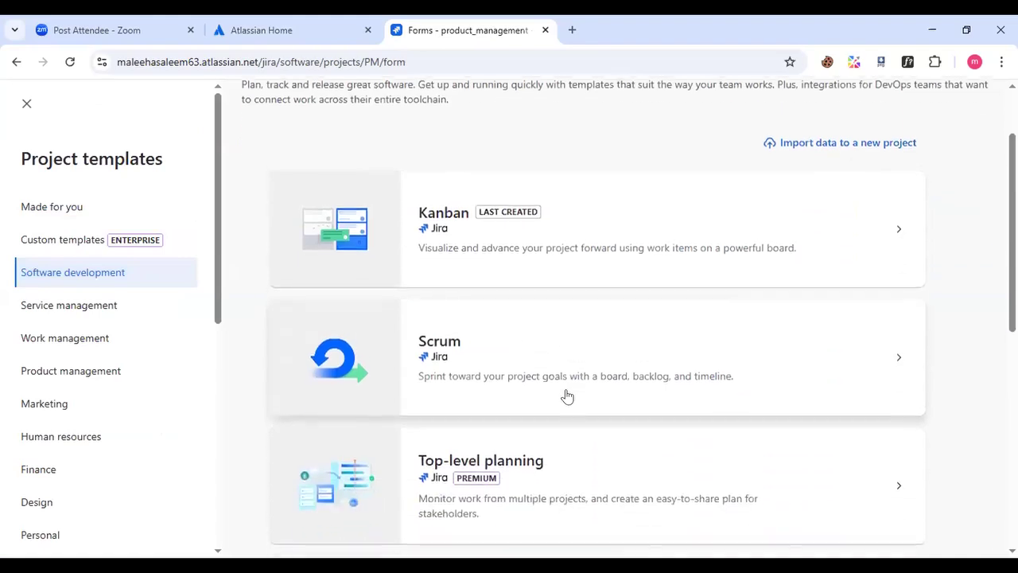
pyautogui.scroll(-4, 566, 396)
pyautogui.scroll(5, 567, 396)
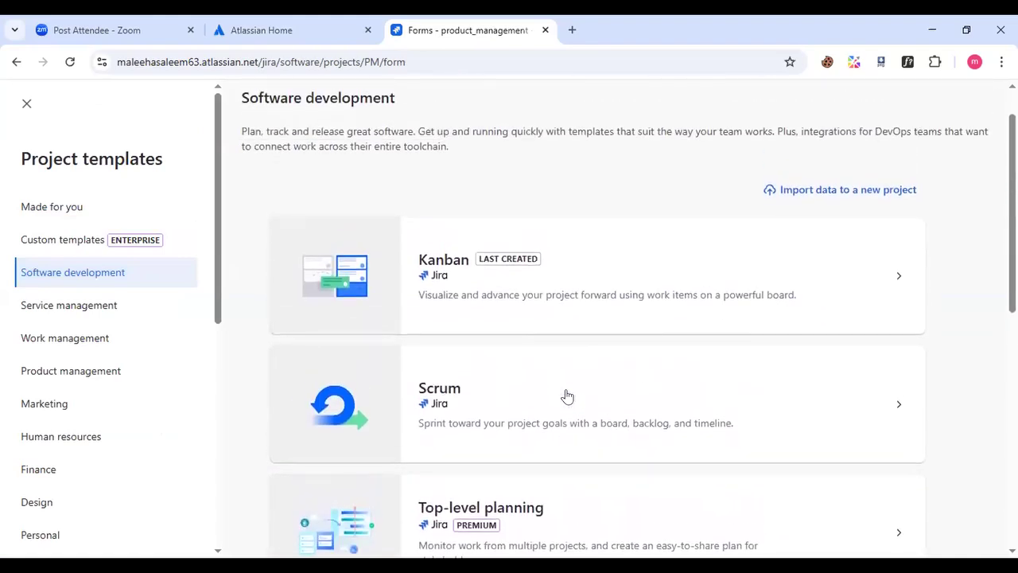
# Preview the Scrum template's details and return to the list of Software development templates
pyautogui.click(503, 407)
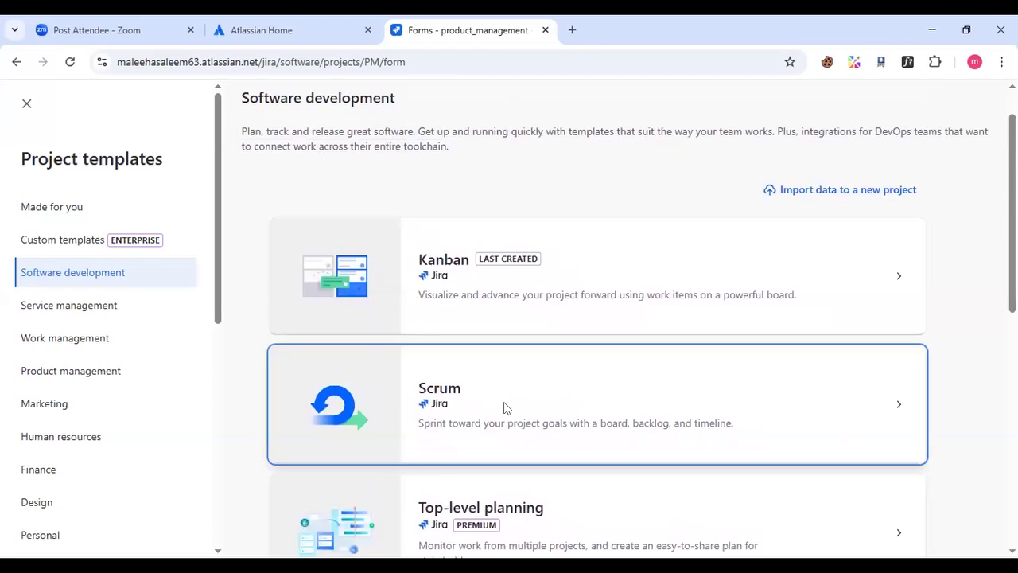
pyautogui.click(503, 407)
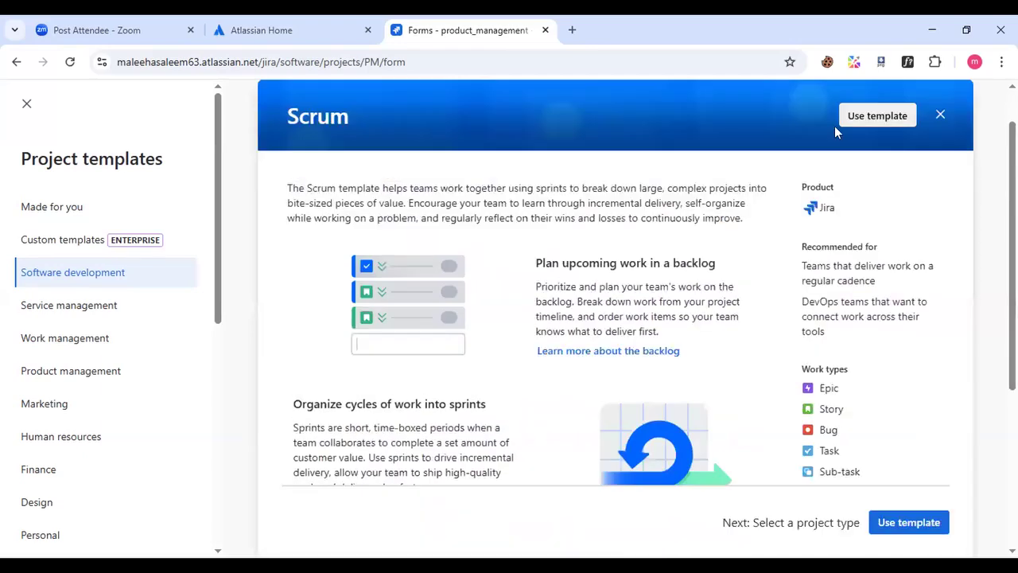
pyautogui.click(940, 114)
# Review the remaining Software development templates and use the Bug tracking template for the new project
pyautogui.scroll(-5, 544, 363)
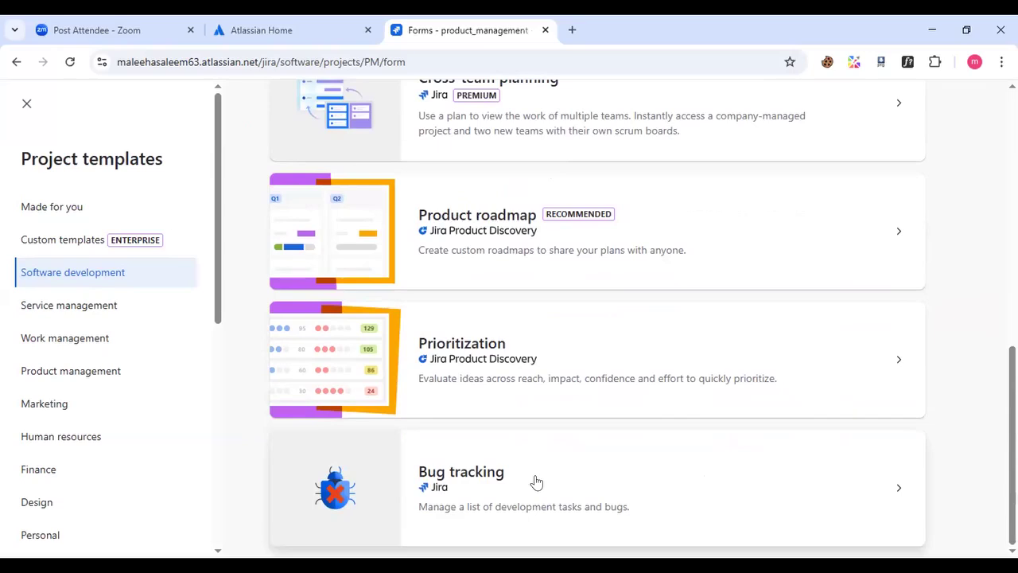
pyautogui.scroll(1, 536, 482)
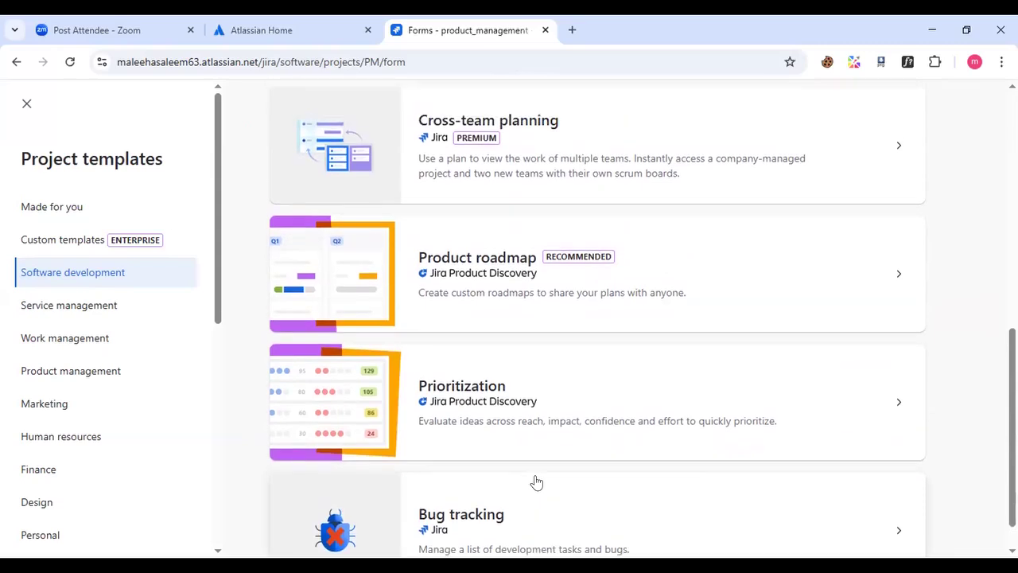
pyautogui.scroll(-1, 536, 481)
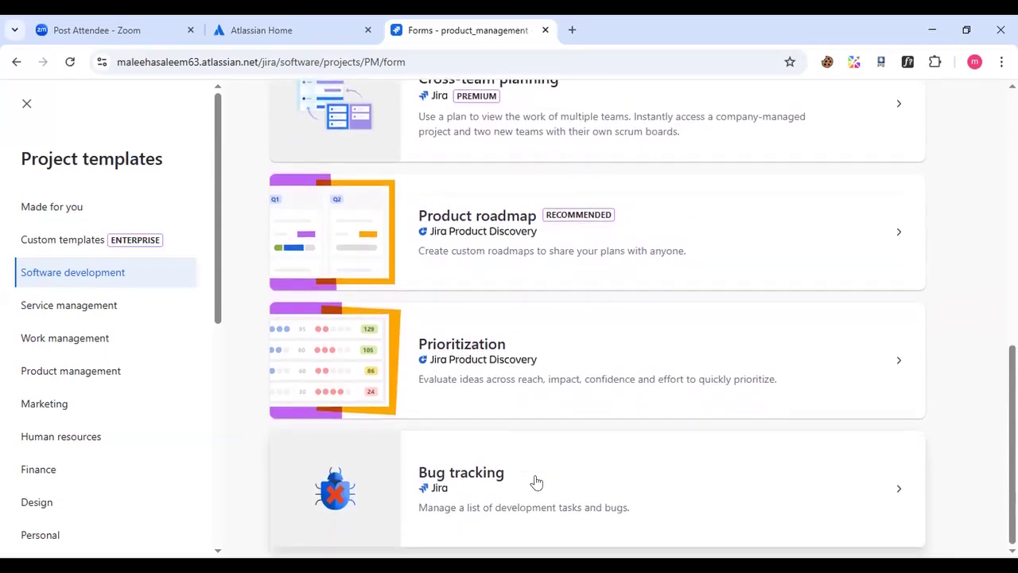
pyautogui.scroll(1, 536, 481)
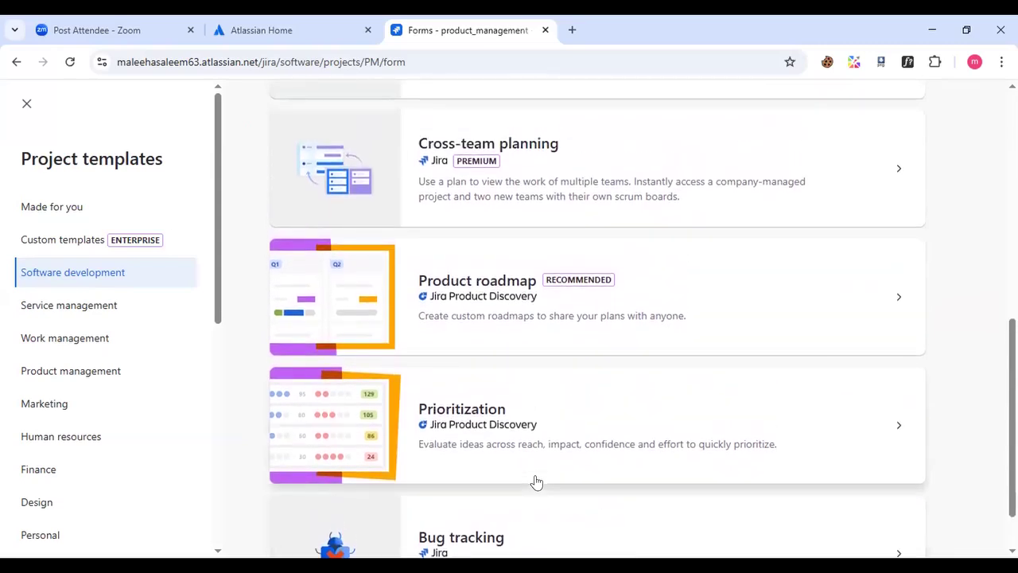
pyautogui.scroll(1, 536, 481)
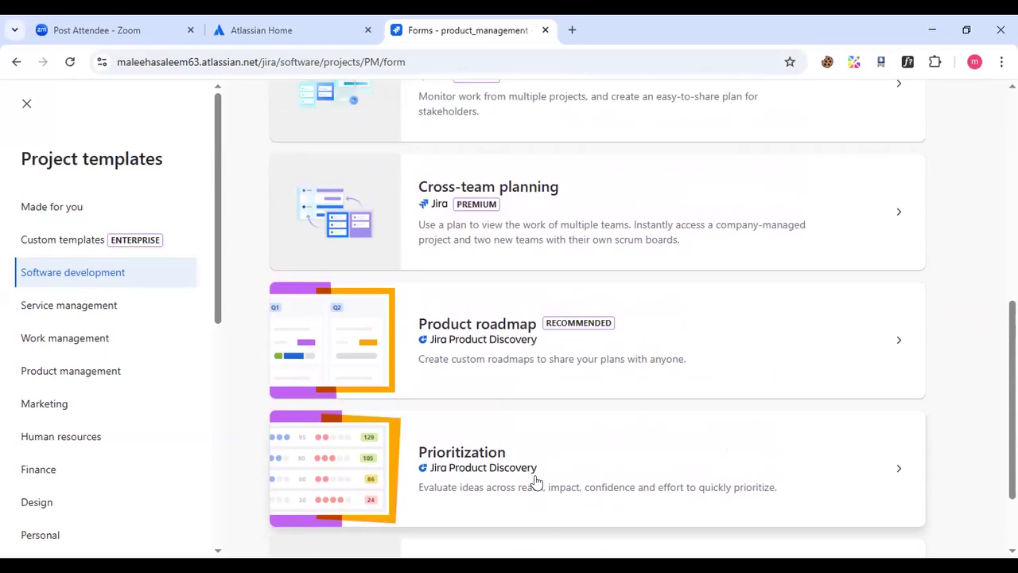
pyautogui.scroll(-2, 536, 481)
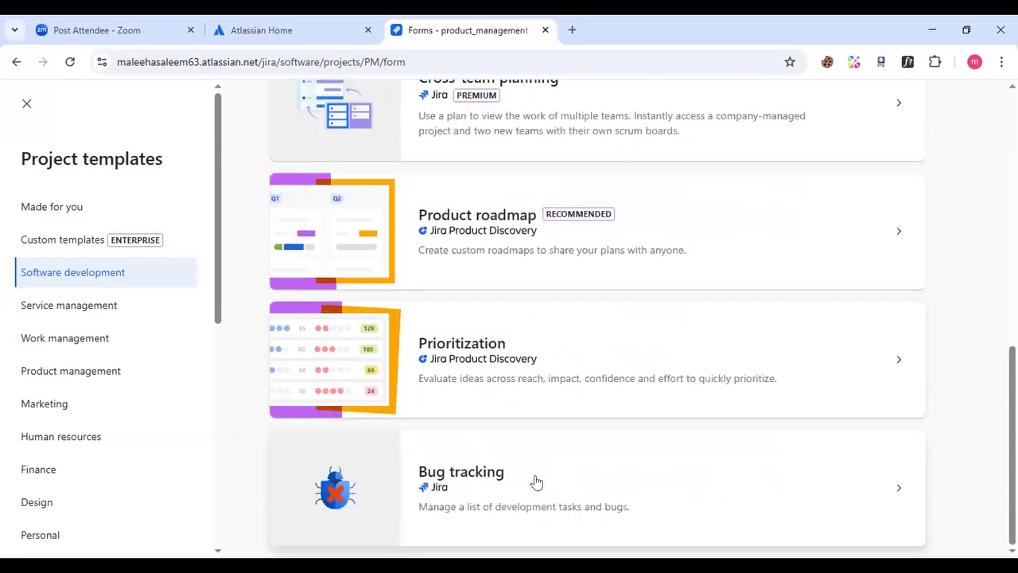
pyautogui.click(473, 476)
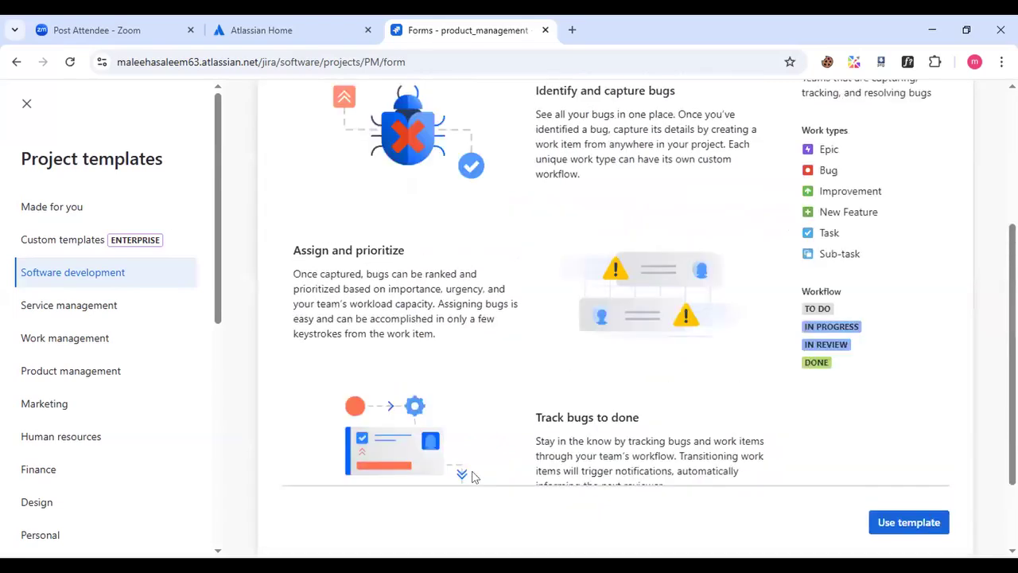
pyautogui.click(928, 530)
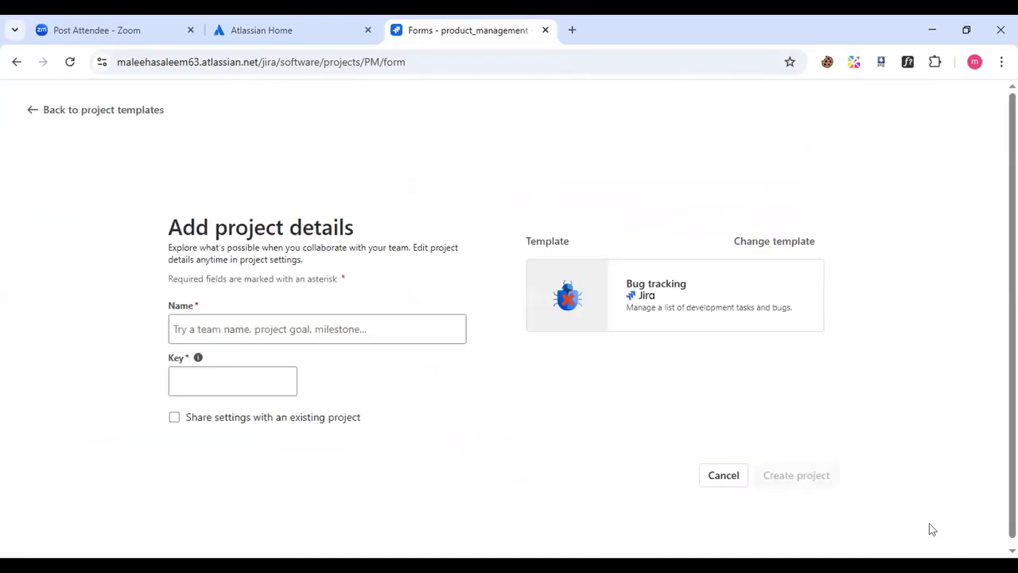
# Name the new bug tracking project project_management, with the key PROJ
pyautogui.click(317, 322)
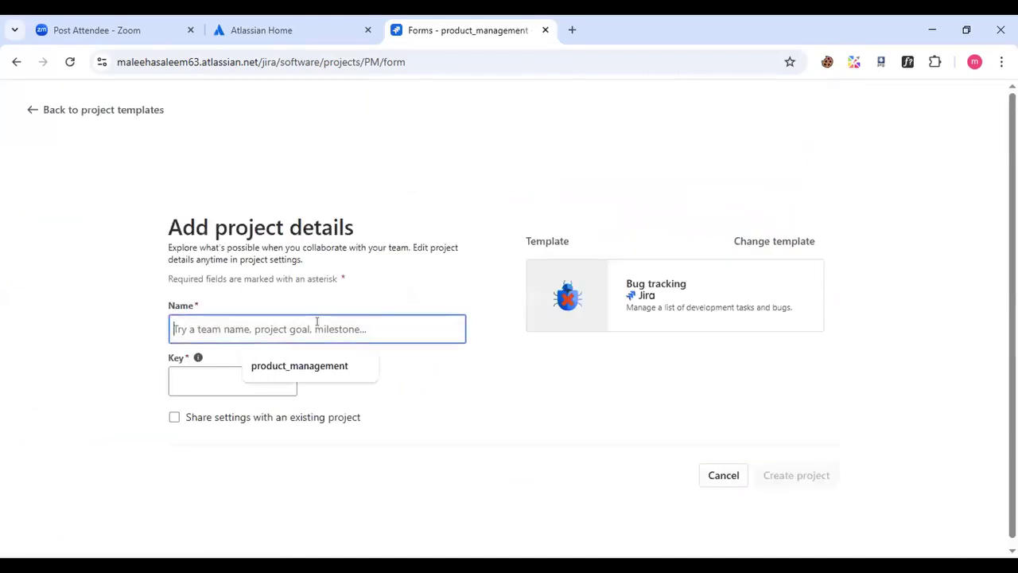
pyautogui.click(274, 360)
pyautogui.press('Left')
pyautogui.press('Left')
pyautogui.press('Left')
pyautogui.press('Left')
pyautogui.press('Left')
pyautogui.press('Left')
pyautogui.press('Left')
pyautogui.press('Left')
pyautogui.press('Left')
pyautogui.press('Left')
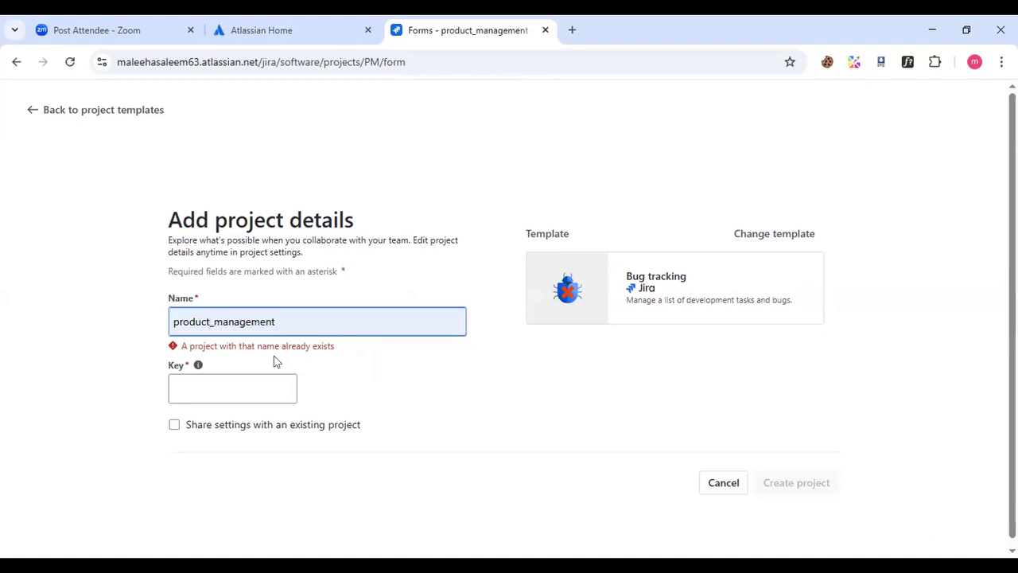
pyautogui.press('BackSpace')
pyautogui.press('BackSpace')
pyautogui.press('BackSpace')
pyautogui.press('BackSpace')
pyautogui.write('ject')
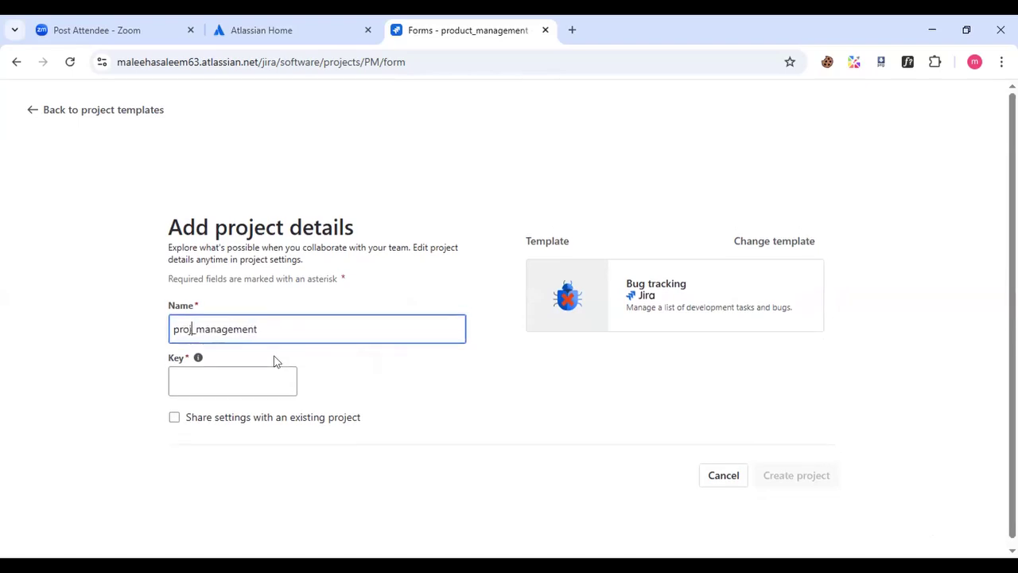
pyautogui.click(232, 379)
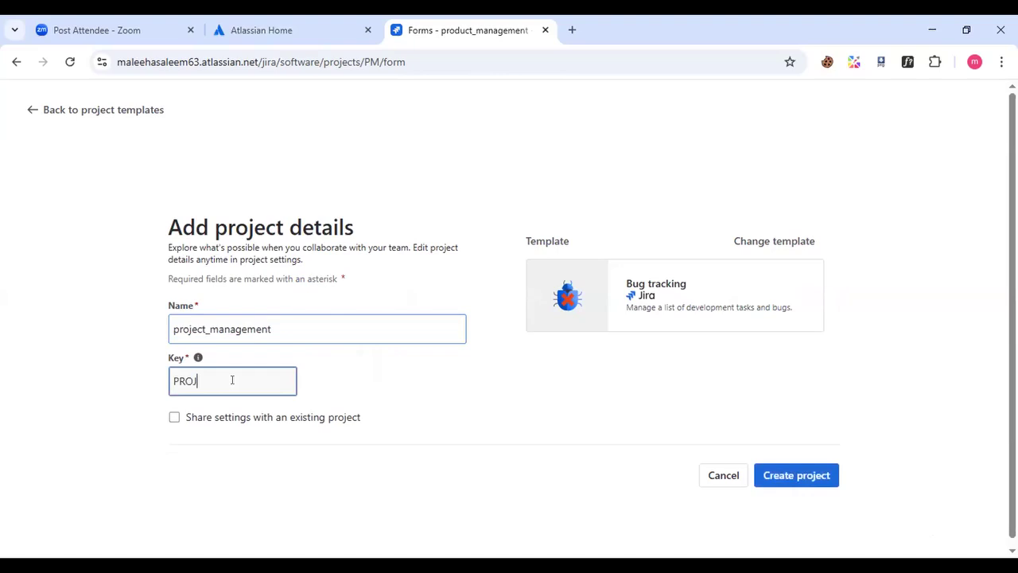
# Try the option to share settings with an existing project, turn it off again, and create the project
pyautogui.click(174, 417)
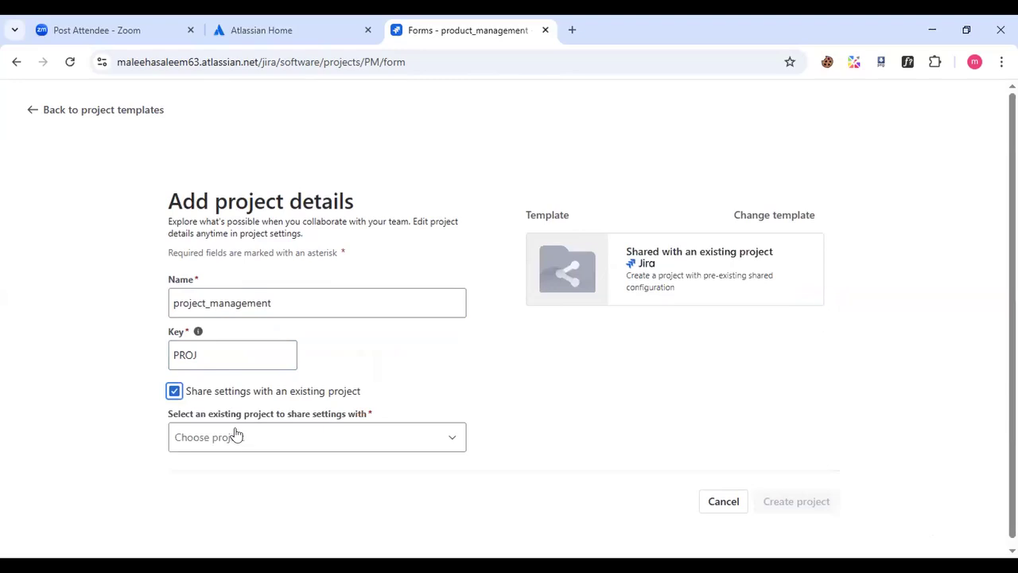
pyautogui.click(174, 390)
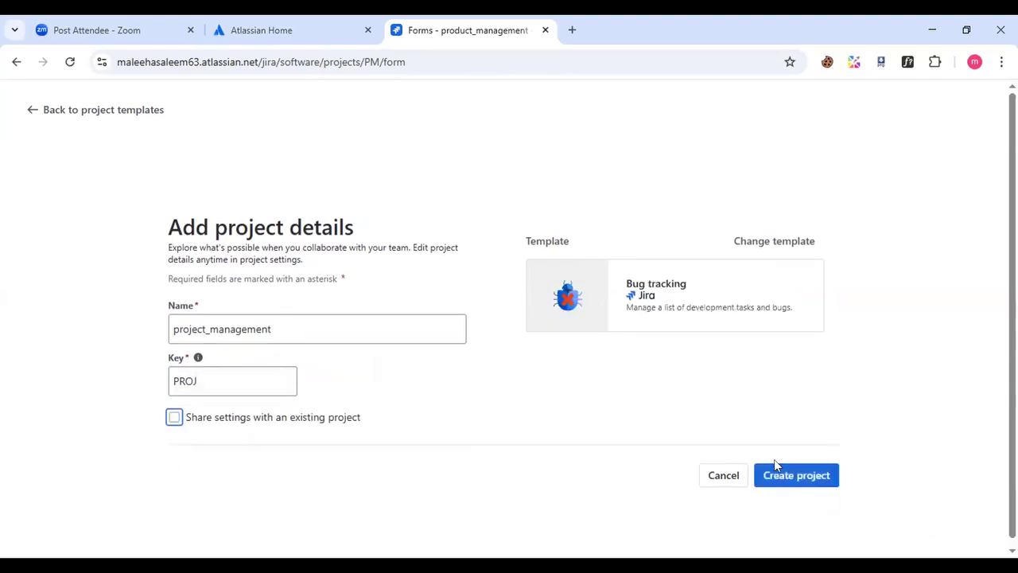
pyautogui.click(790, 474)
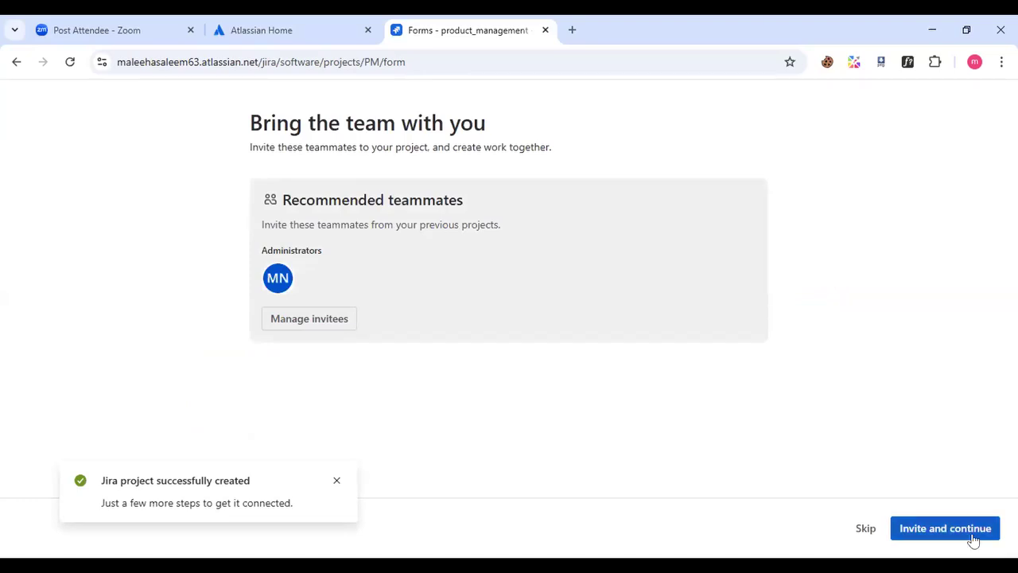
# Skip inviting teammates and examine the columns and filters of the new project's All work list
pyautogui.click(867, 535)
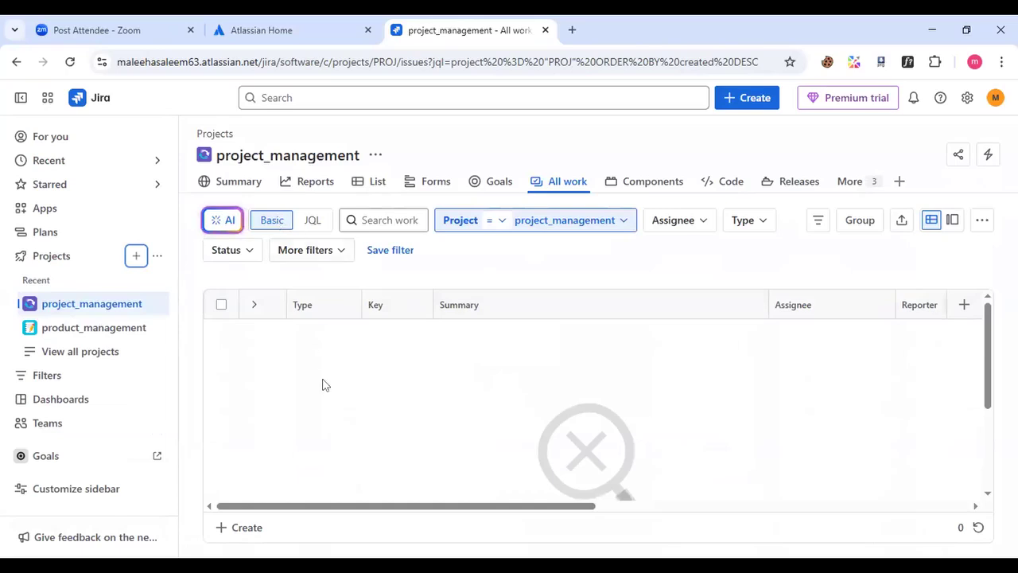
pyautogui.scroll(-3, 322, 385)
pyautogui.scroll(4, 323, 384)
pyautogui.hscroll(-1, 454, 391)
pyautogui.scroll(-3, 370, 458)
pyautogui.scroll(3, 370, 458)
pyautogui.hscroll(1, 369, 458)
pyautogui.hscroll(-1, 370, 458)
pyautogui.hscroll(5, 370, 459)
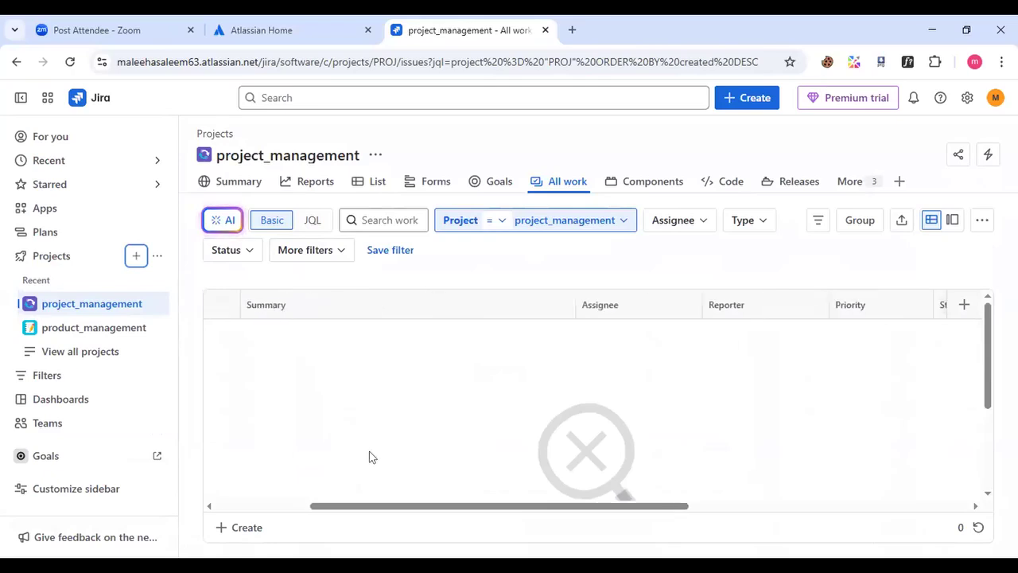
pyautogui.scroll(-3, 370, 457)
pyautogui.hscroll(-5, 370, 457)
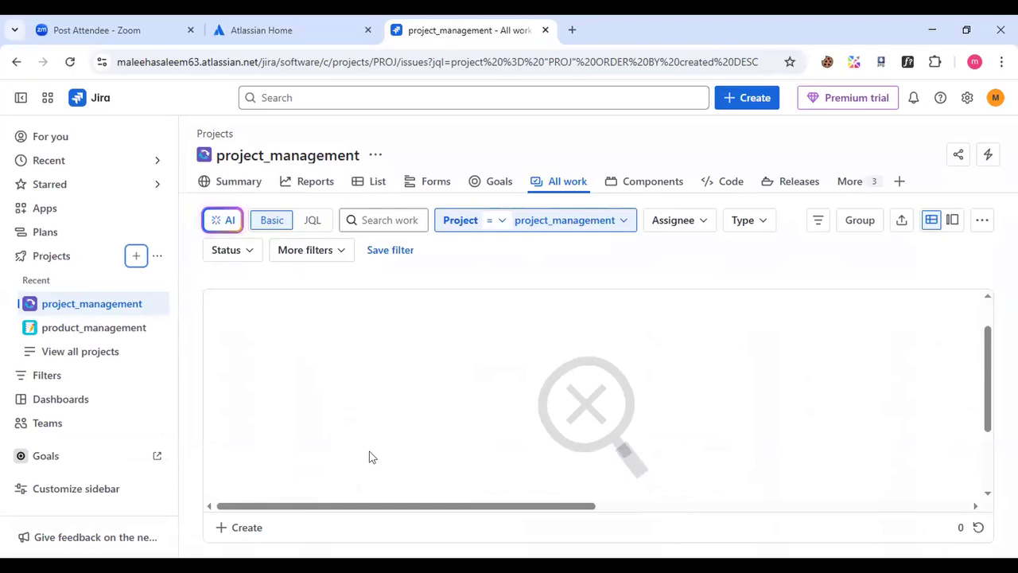
pyautogui.click(272, 224)
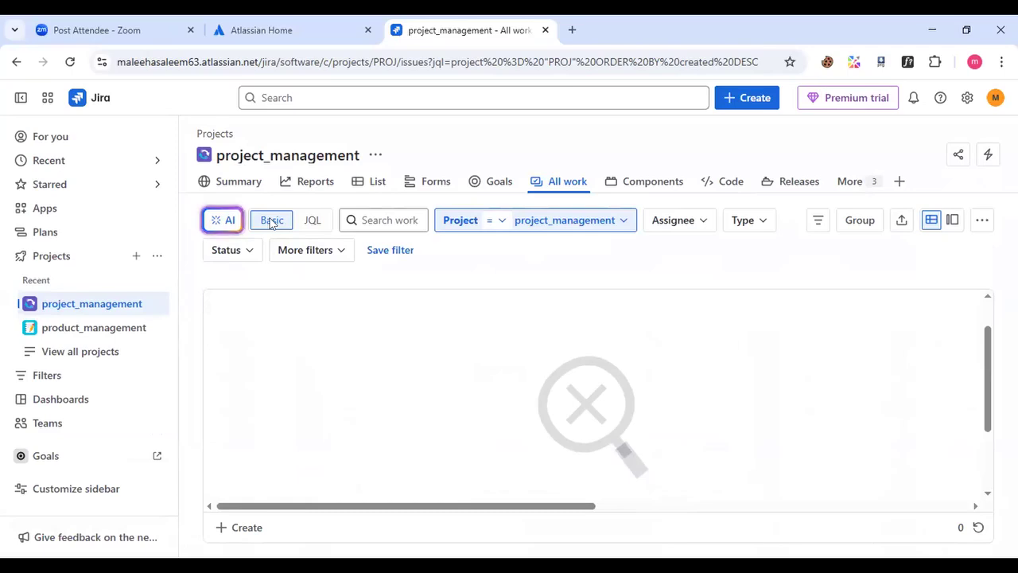
pyautogui.scroll(-2, 377, 404)
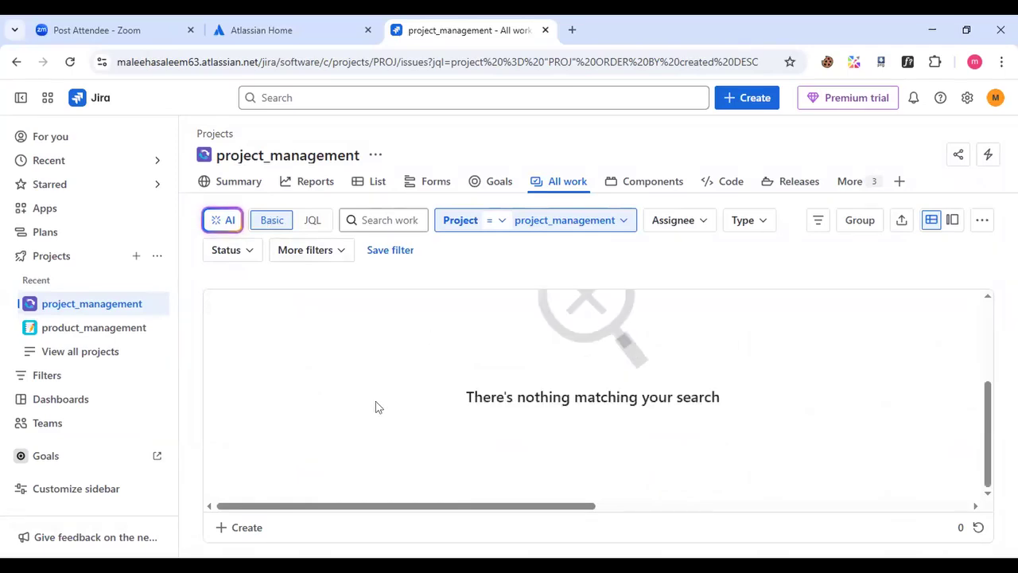
# Create a work item with the summary "login button issue" in the project_management work list
pyautogui.click(233, 529)
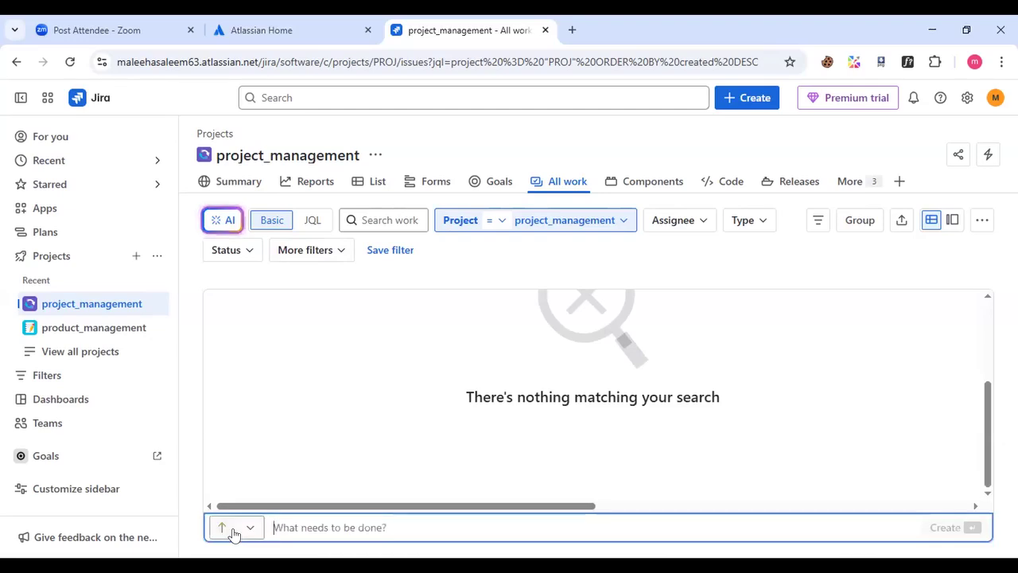
pyautogui.write('login button issue')
pyautogui.click(945, 525)
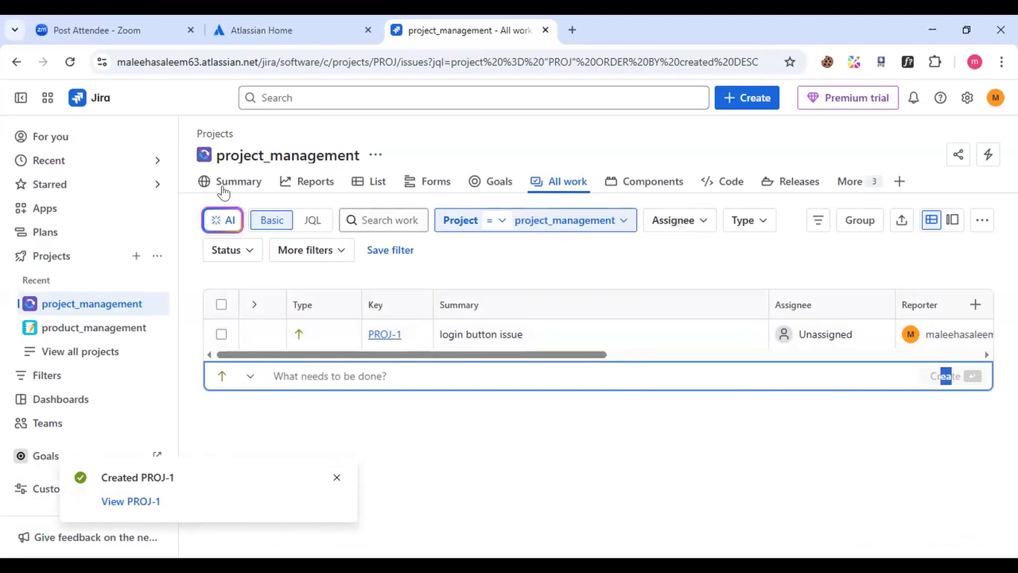
# Look through the report types available for project_management, from DevOps and issue analysis to forecast and management
pyautogui.click(299, 188)
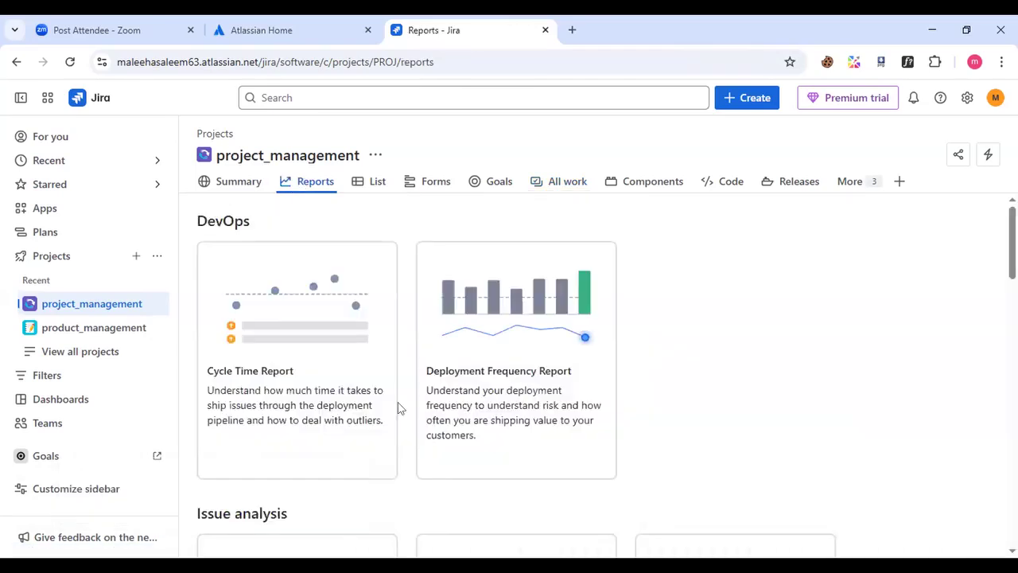
pyautogui.scroll(-6, 398, 409)
pyautogui.scroll(-4, 399, 408)
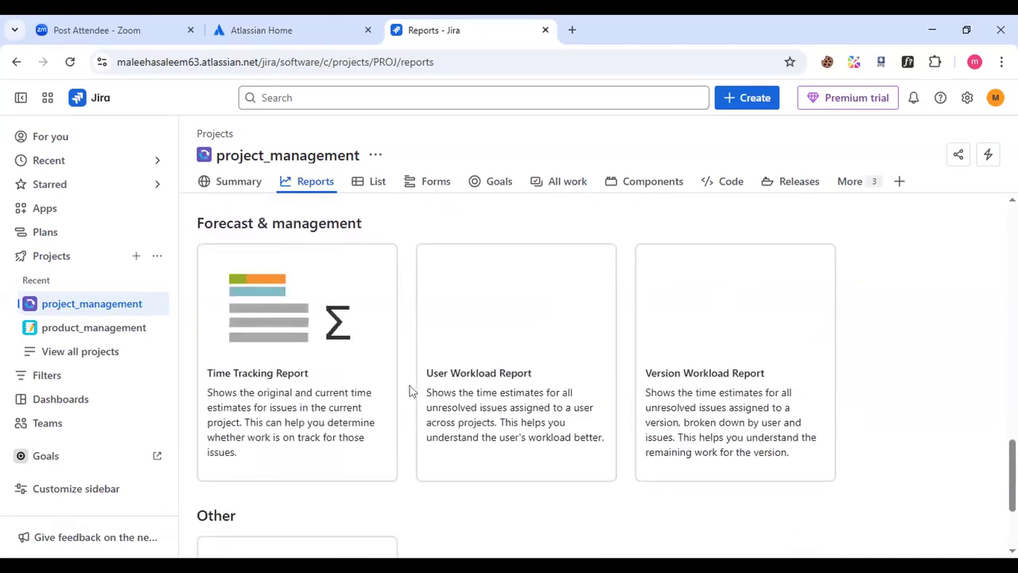
pyautogui.scroll(-3, 411, 390)
pyautogui.scroll(8, 411, 390)
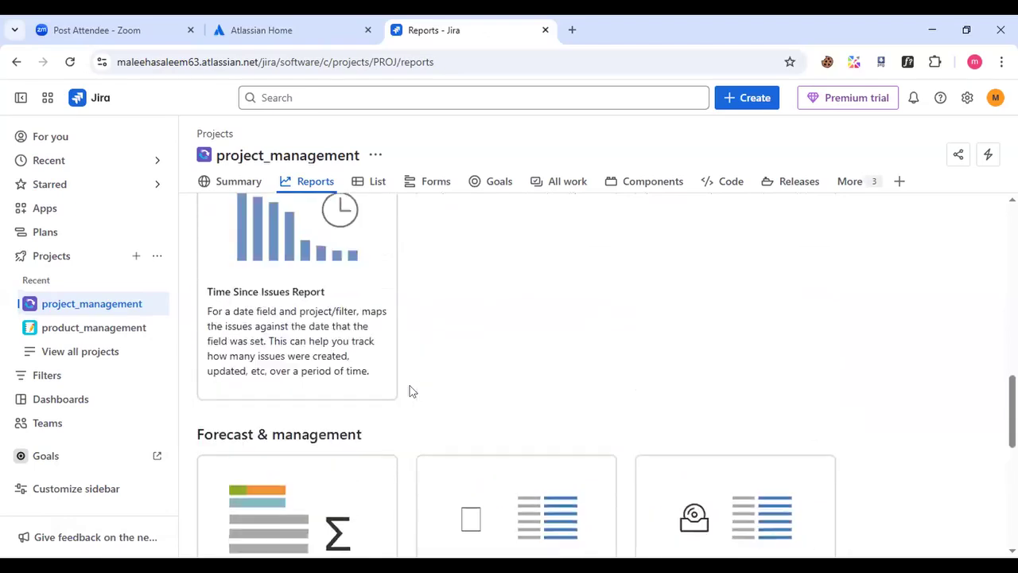
pyautogui.scroll(6, 410, 391)
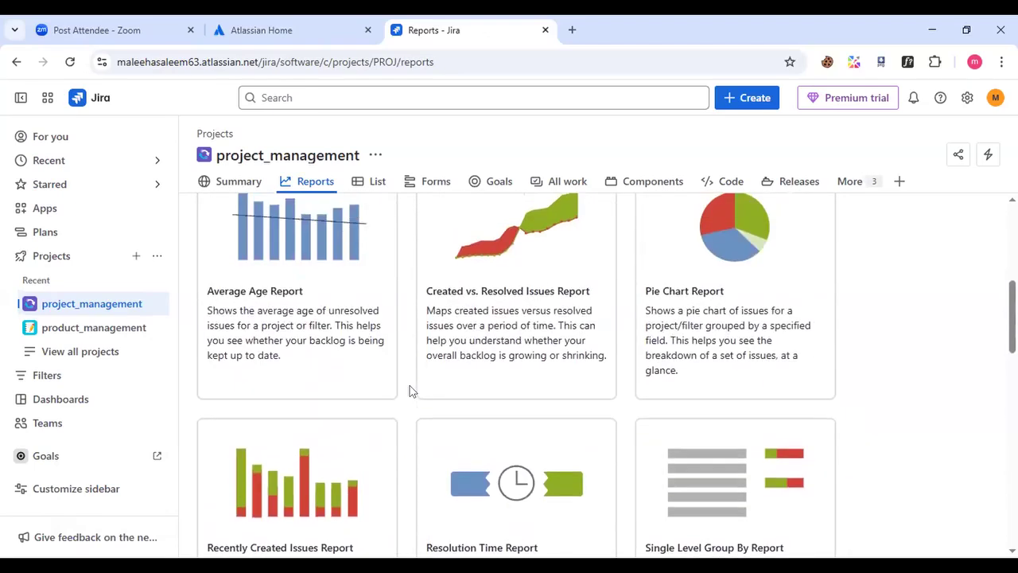
# View the project's work items as a list and open its Forms page
pyautogui.click(379, 186)
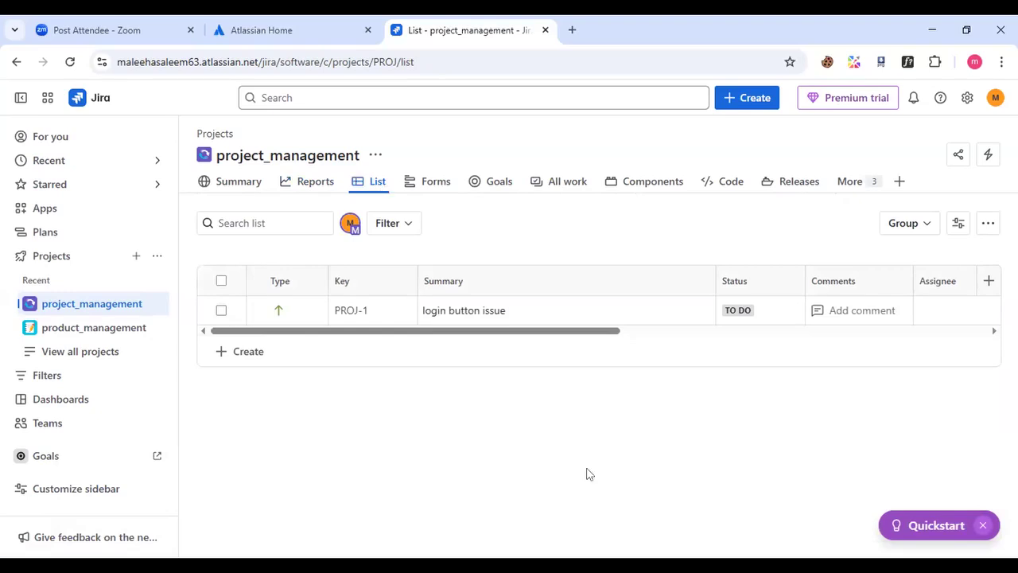
pyautogui.click(428, 185)
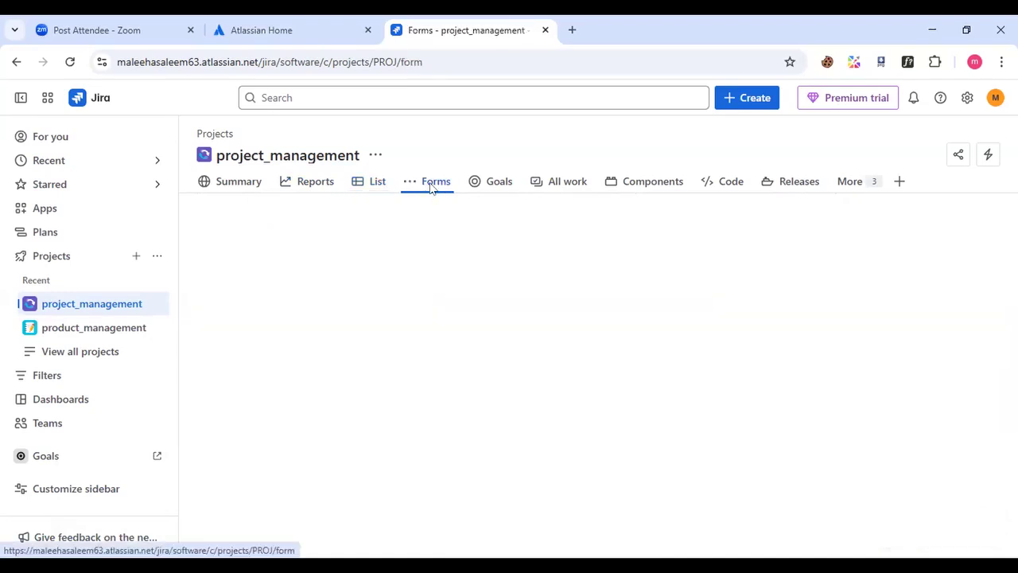